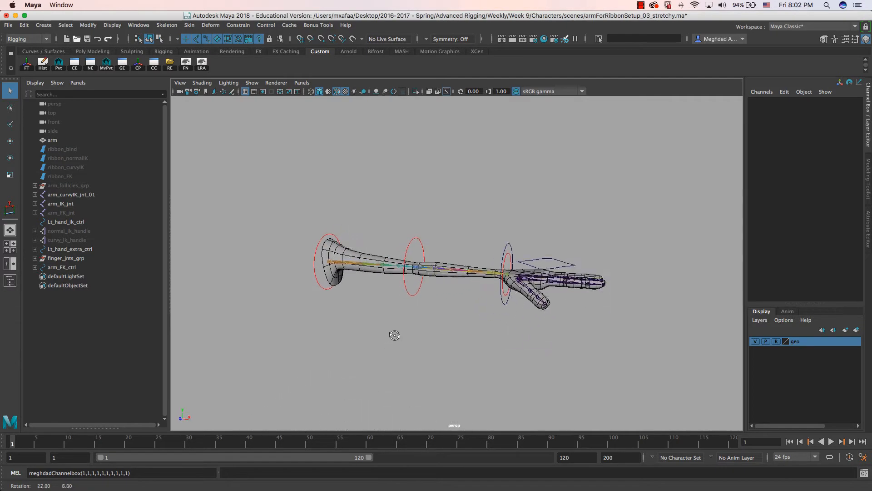
# - Move Lt_hand_ik_ctrl up and to the left to bend the arm
pyautogui.keyDown('alt'); pyautogui.moveTo(395, 342); pyautogui.dragTo(422, 310, button='middle'); pyautogui.keyUp('alt')
pyautogui.keyDown('alt'); pyautogui.moveTo(422, 311); pyautogui.dragTo(405, 324); pyautogui.keyUp('alt')
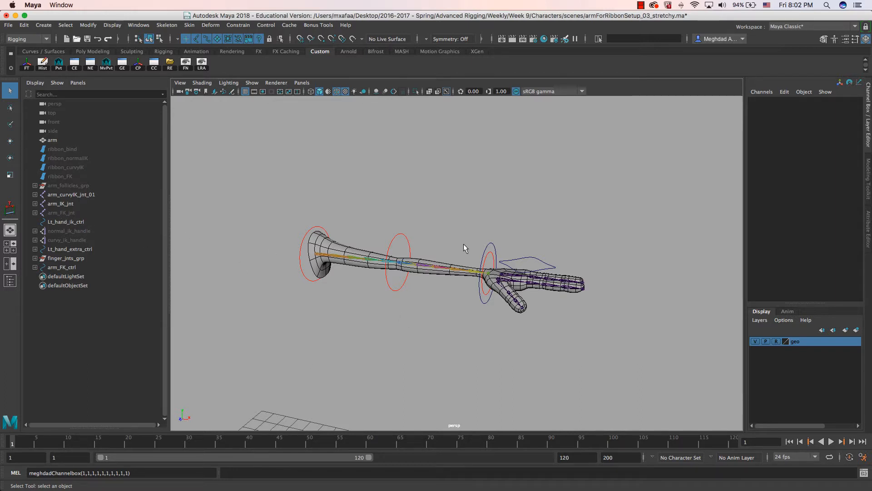
pyautogui.keyDown('alt'); pyautogui.moveTo(482, 278); pyautogui.dragTo(448, 290); pyautogui.keyUp('alt')
pyautogui.keyDown('alt'); pyautogui.moveTo(448, 290); pyautogui.dragTo(447, 294, button='right'); pyautogui.keyUp('alt')
pyautogui.keyDown('alt'); pyautogui.moveTo(447, 293); pyautogui.dragTo(445, 281); pyautogui.keyUp('alt')
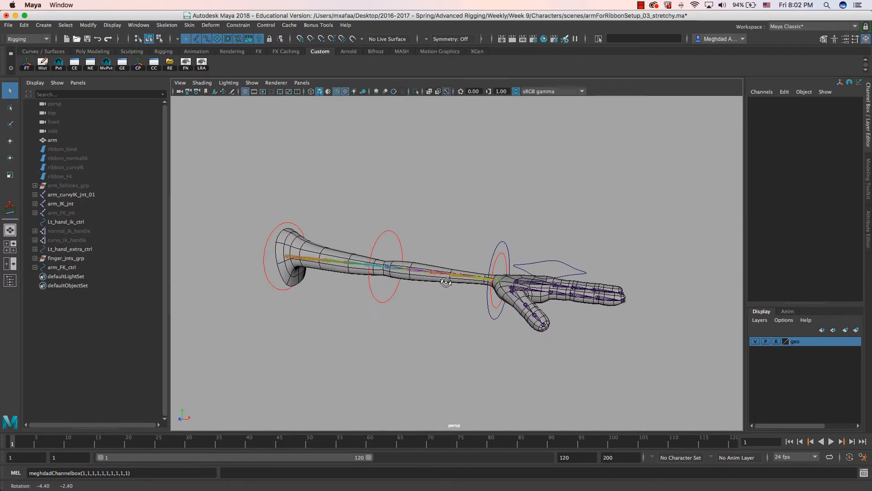
pyautogui.click(550, 262)
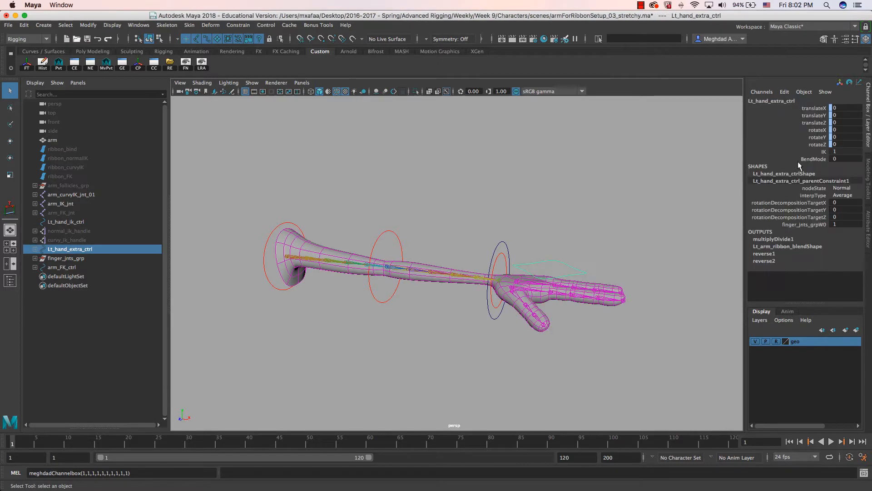
pyautogui.click(507, 251)
pyautogui.press('w')
pyautogui.moveTo(506, 283); pyautogui.dragTo(435, 232)
pyautogui.keyDown('alt'); pyautogui.moveTo(436, 232); pyautogui.dragTo(484, 285); pyautogui.keyUp('alt')
# - Set BendMode to 1 on Lt_hand_extra_ctrl
pyautogui.keyDown('alt'); pyautogui.moveTo(484, 285); pyautogui.dragTo(452, 283, button='right'); pyautogui.keyUp('alt')
pyautogui.keyDown('alt'); pyautogui.moveTo(452, 283); pyautogui.dragTo(420, 276); pyautogui.keyUp('alt')
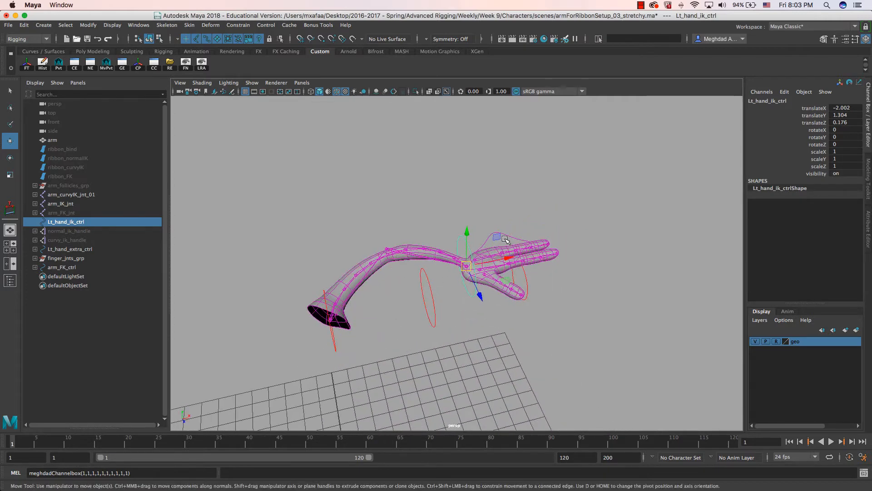
pyautogui.click(540, 248)
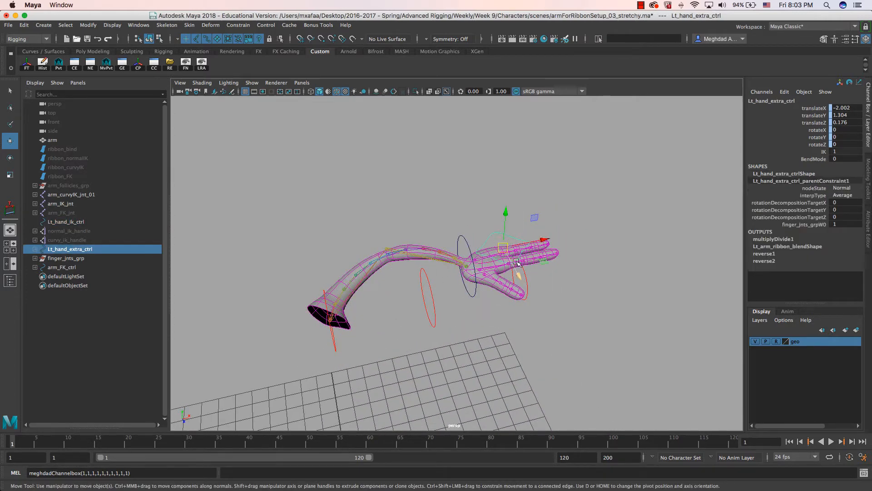
pyautogui.click(816, 157)
pyautogui.moveTo(443, 200)
pyautogui.mouseDown(button='middle')
pyautogui.moveTo(453, 197)
pyautogui.moveTo(431, 197)
pyautogui.moveTo(465, 197)
pyautogui.moveTo(436, 193)
pyautogui.mouseUp(button='middle')
# - Set IK to 0 on Lt_hand_extra_ctrl so the arm switches to FK and straightens
pyautogui.click(824, 152)
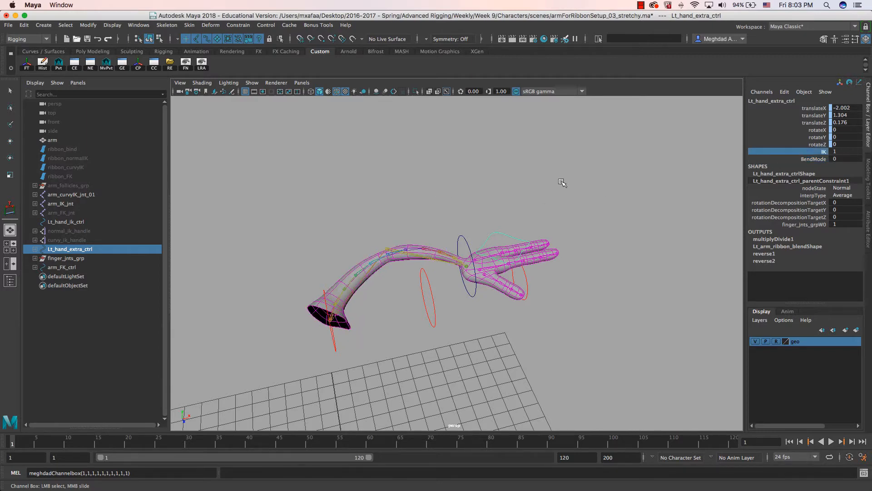
pyautogui.moveTo(557, 181); pyautogui.dragTo(547, 181, button='middle')
pyautogui.keyDown('alt'); pyautogui.moveTo(547, 181); pyautogui.dragTo(496, 312); pyautogui.keyUp('alt')
# - Rotate elbow_FK_ctrl to bend the arm in FK
pyautogui.click(429, 310)
pyautogui.press('e')
pyautogui.moveTo(421, 311); pyautogui.dragTo(414, 308)
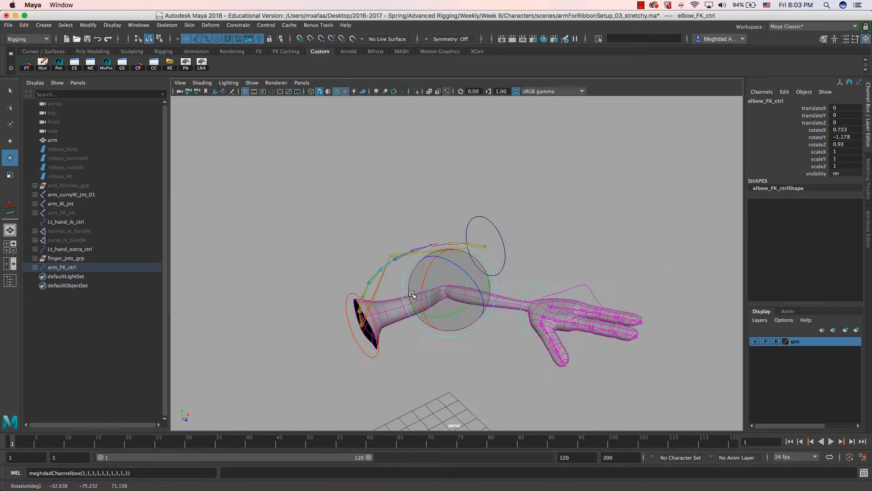
# - Set IK back to 1 on Lt_hand_extra_ctrl to snap the arm to IK
pyautogui.click(625, 293)
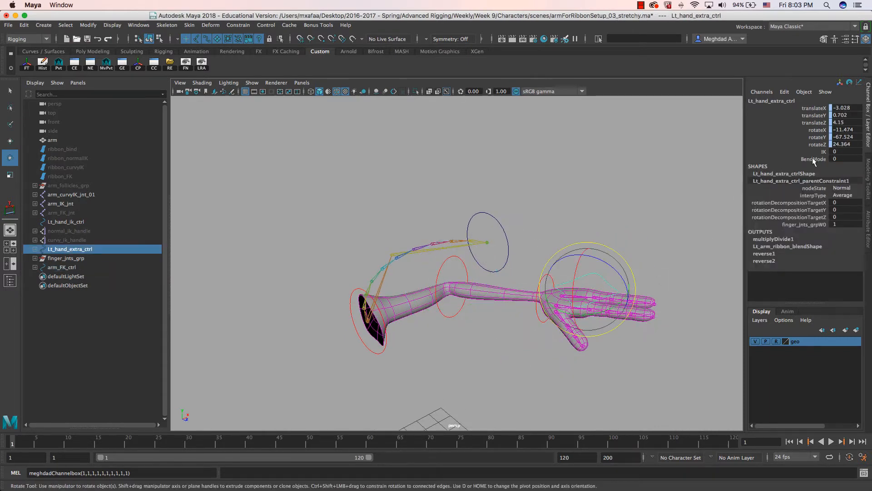
pyautogui.click(823, 152)
pyautogui.moveTo(584, 203); pyautogui.dragTo(580, 229, button='middle')
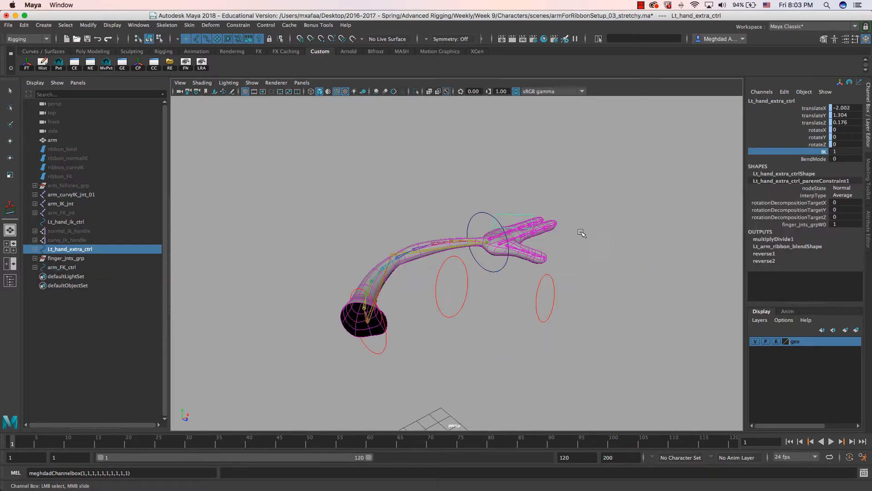
pyautogui.keyDown('alt'); pyautogui.moveTo(580, 229); pyautogui.dragTo(613, 190); pyautogui.keyUp('alt')
# - Compare BendMode 0 and 1 poses, leaving BendMode at 0
pyautogui.click(813, 159)
pyautogui.moveTo(484, 204); pyautogui.dragTo(539, 197, button='middle')
pyautogui.keyDown('alt'); pyautogui.moveTo(484, 282); pyautogui.dragTo(409, 276); pyautogui.keyUp('alt')
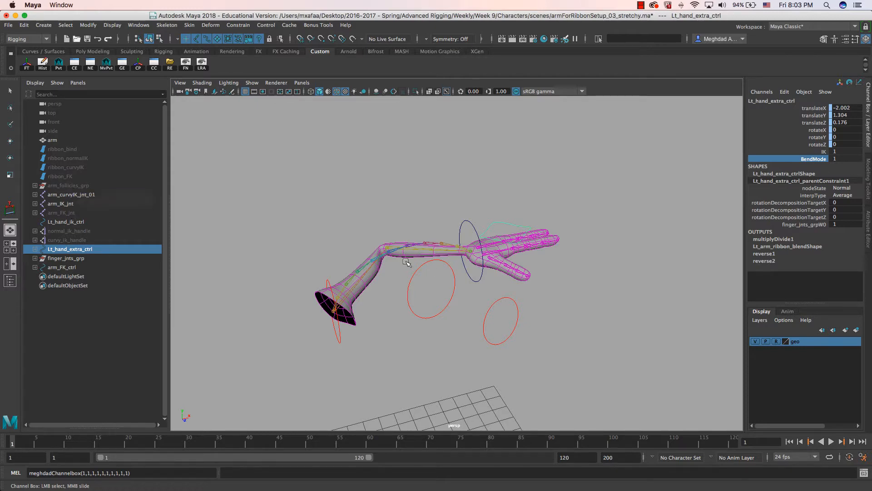
pyautogui.keyDown('alt'); pyautogui.moveTo(407, 263); pyautogui.dragTo(386, 280); pyautogui.keyUp('alt')
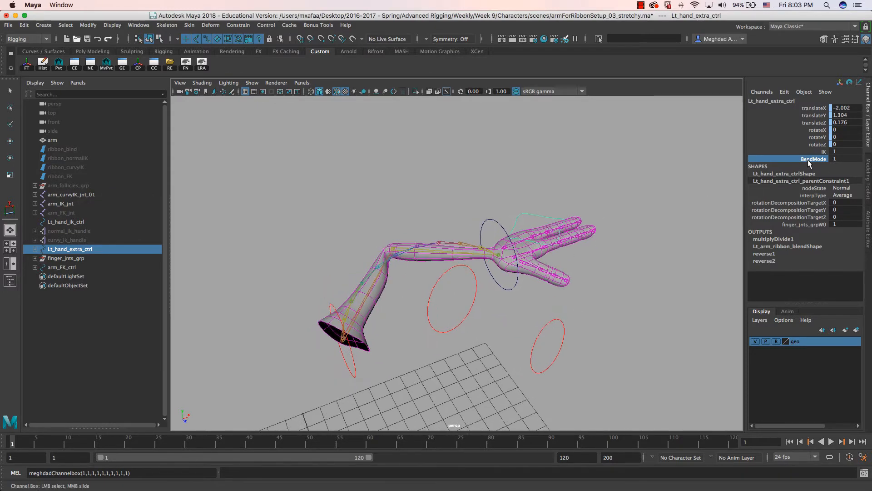
pyautogui.moveTo(481, 200); pyautogui.dragTo(438, 198, button='middle')
pyautogui.moveTo(409, 269)
pyautogui.keyDown('alt'); pyautogui.mouseDown()
pyautogui.moveTo(405, 282)
pyautogui.moveTo(395, 264)
pyautogui.mouseUp(); pyautogui.keyUp('alt')
# - Select the ribbon_FK surface in rotate mode, then clear the selection
pyautogui.click(64, 177)
pyautogui.press('e')
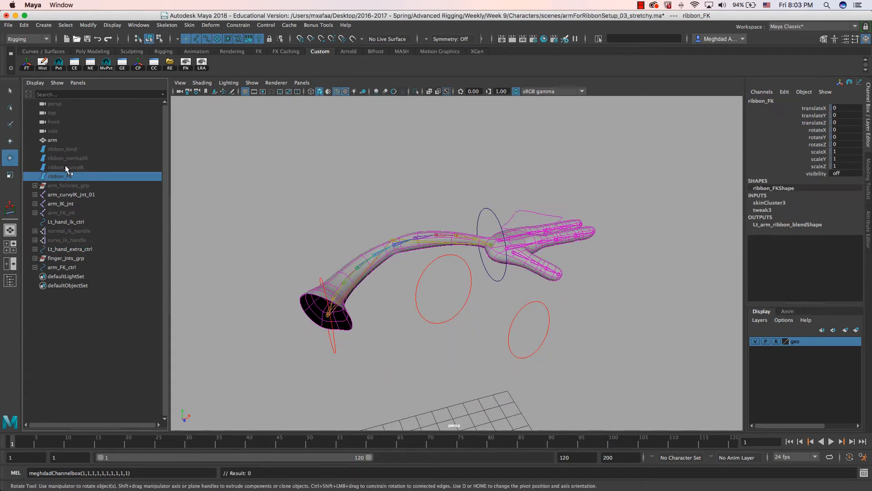
pyautogui.keyDown('alt'); pyautogui.moveTo(342, 246); pyautogui.dragTo(384, 273); pyautogui.keyUp('alt')
pyautogui.click(454, 261)
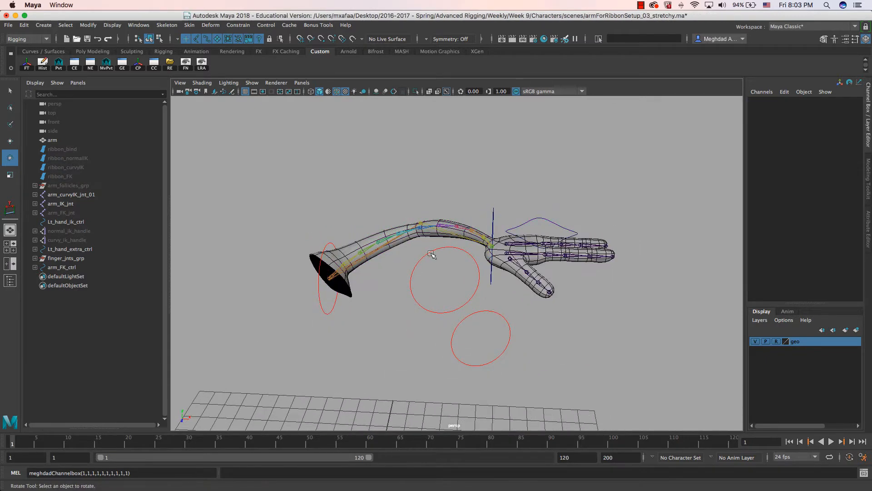
# - Zero wrist_FK_ctrl's translate and rotate channels
pyautogui.click(482, 320)
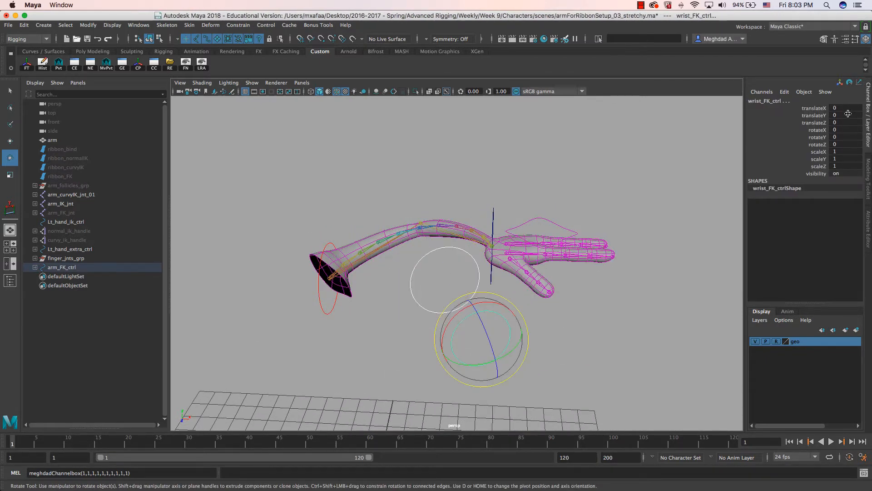
pyautogui.moveTo(847, 109); pyautogui.dragTo(848, 143)
pyautogui.write('0')
pyautogui.press('Return')
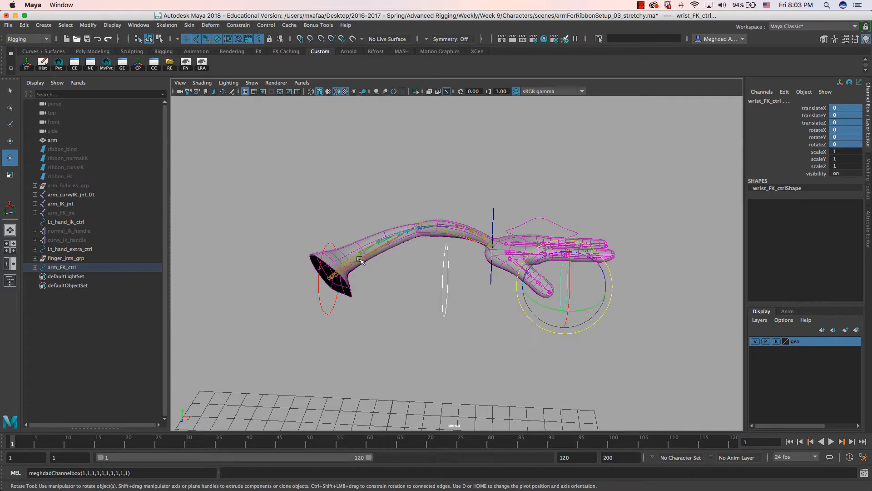
# - Set Lt_hand_ik_ctrl's translateX/Y/Z to 0, then reselect Lt_hand_extra_ctrl
pyautogui.click(321, 300)
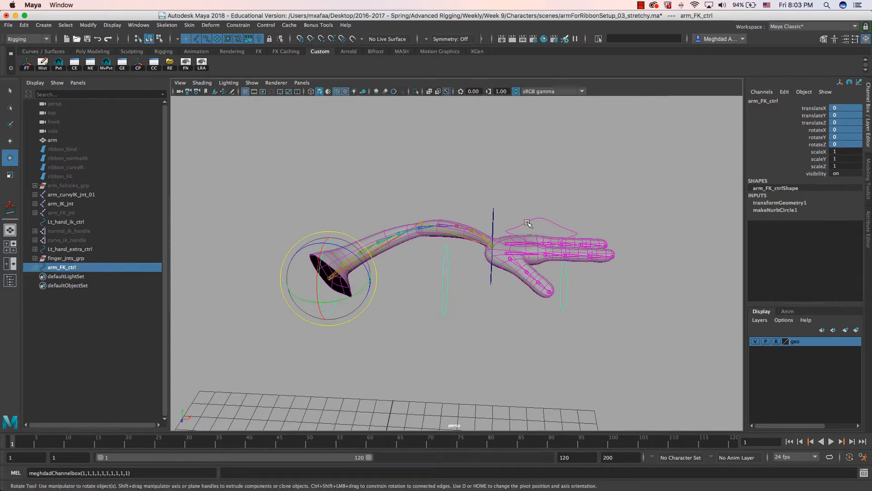
pyautogui.click(492, 214)
pyautogui.keyDown('alt'); pyautogui.moveTo(500, 213); pyautogui.dragTo(545, 218); pyautogui.keyUp('alt')
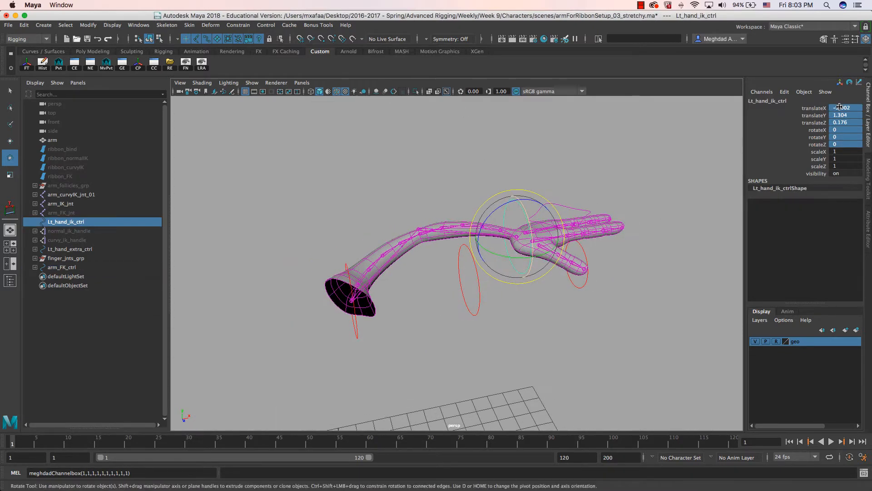
pyautogui.moveTo(839, 108); pyautogui.dragTo(839, 123)
pyautogui.write('0')
pyautogui.press('Return')
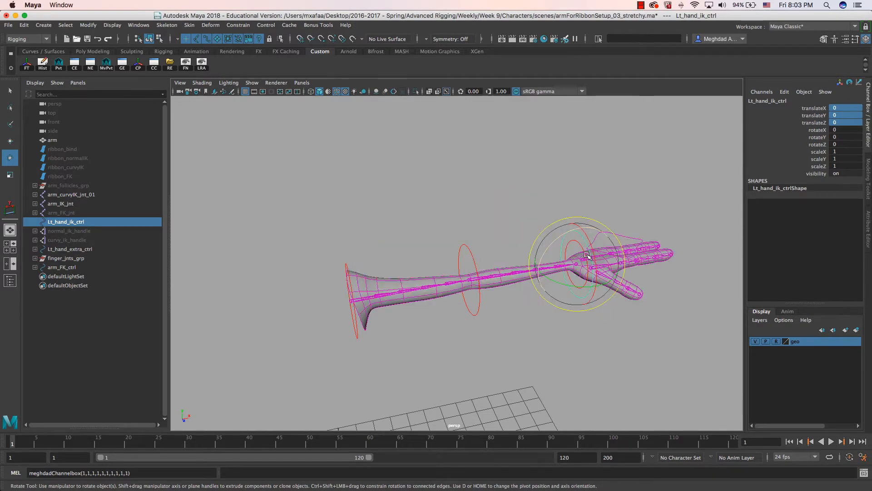
pyautogui.keyDown('alt'); pyautogui.moveTo(586, 227); pyautogui.dragTo(414, 243); pyautogui.keyUp('alt')
pyautogui.click(583, 223)
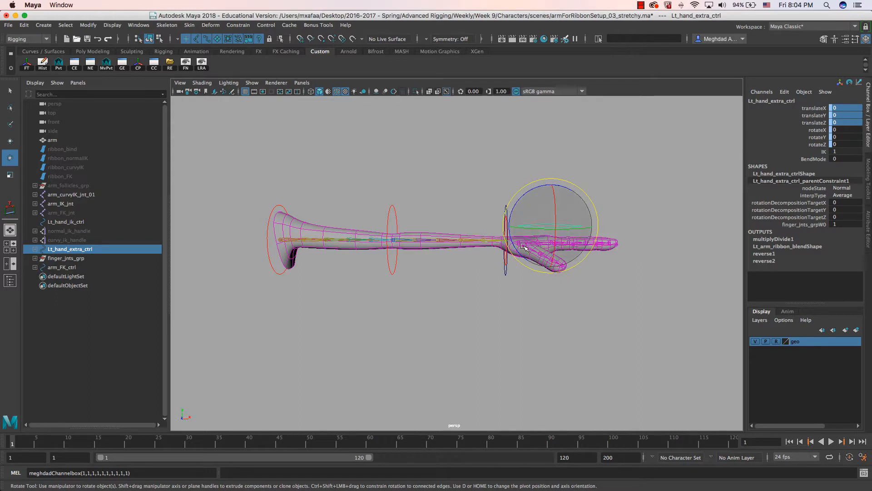
pyautogui.keyDown('alt'); pyautogui.moveTo(348, 246); pyautogui.dragTo(350, 256, button='middle'); pyautogui.keyUp('alt')
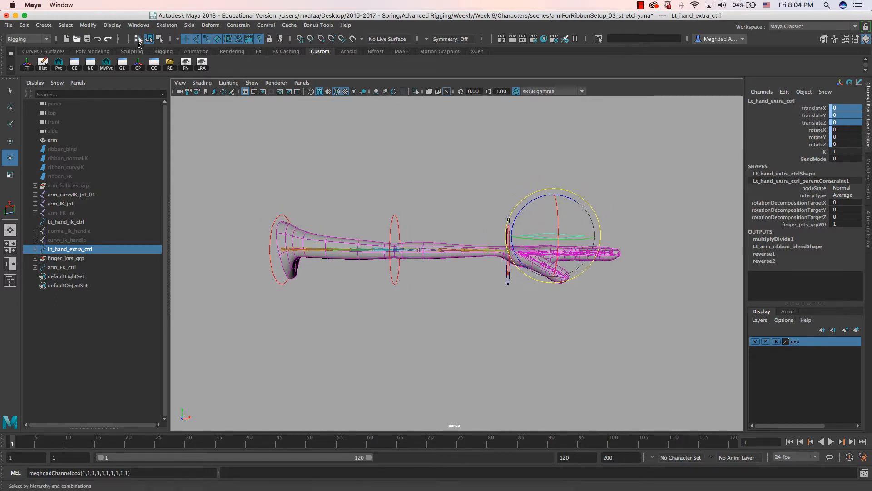
pyautogui.click(90, 64)
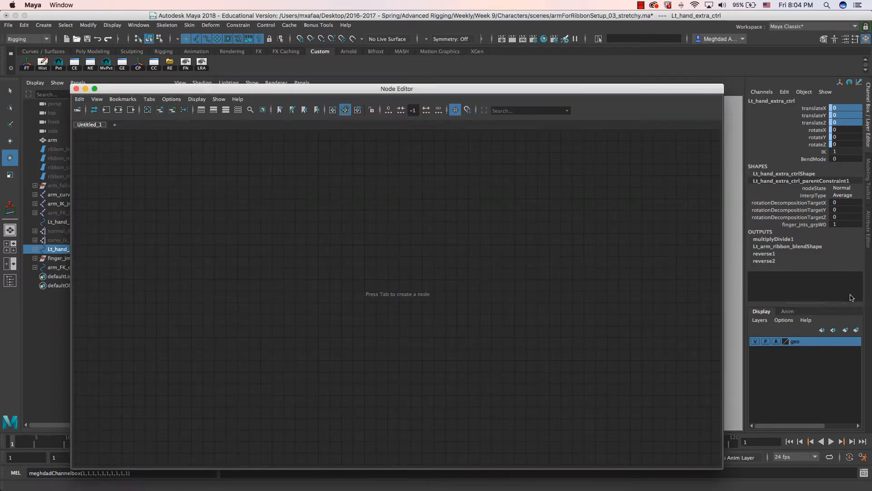
pyautogui.moveTo(477, 89); pyautogui.dragTo(626, 330)
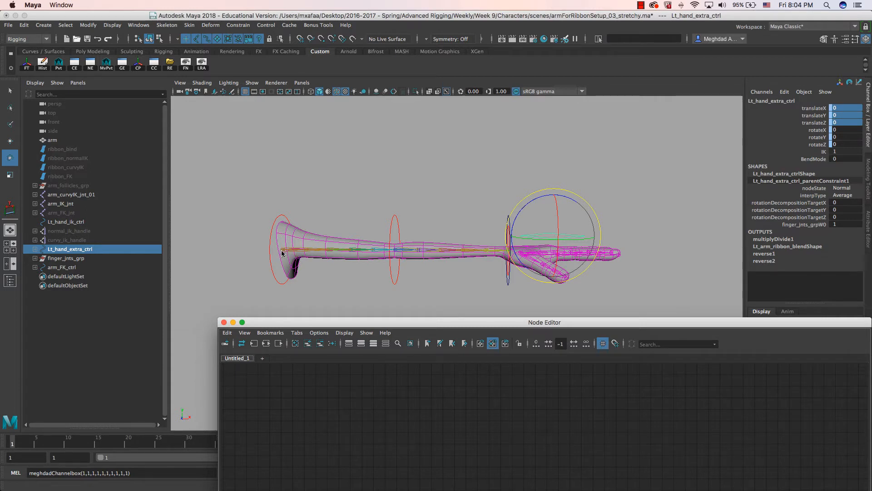
pyautogui.keyDown('alt'); pyautogui.moveTo(534, 279); pyautogui.dragTo(527, 229); pyautogui.keyUp('alt')
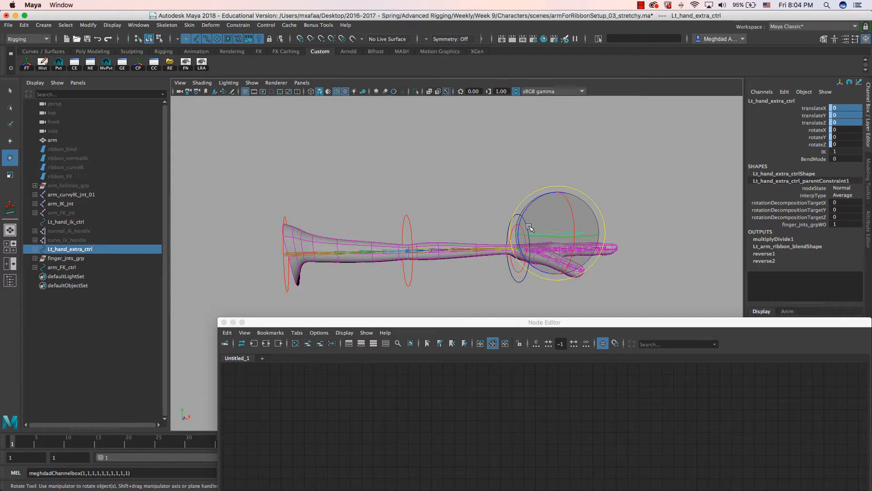
pyautogui.keyDown('alt'); pyautogui.moveTo(510, 239); pyautogui.dragTo(473, 244); pyautogui.keyUp('alt')
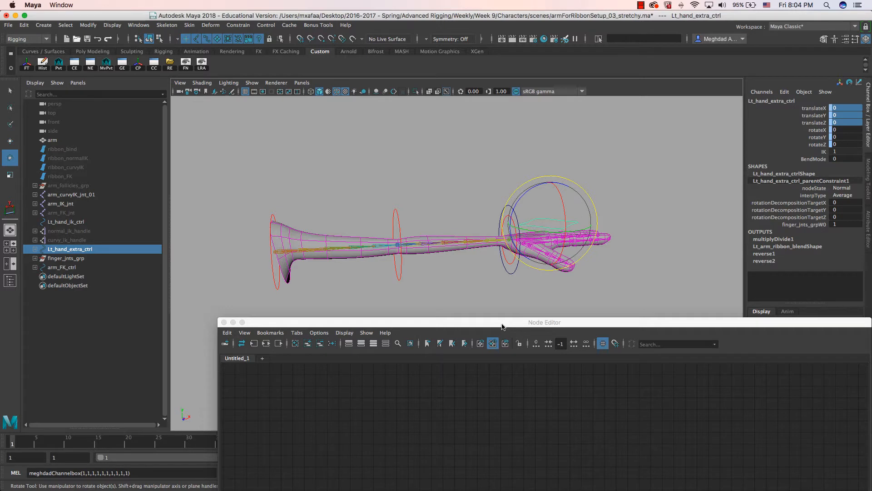
pyautogui.moveTo(503, 326); pyautogui.dragTo(485, 314)
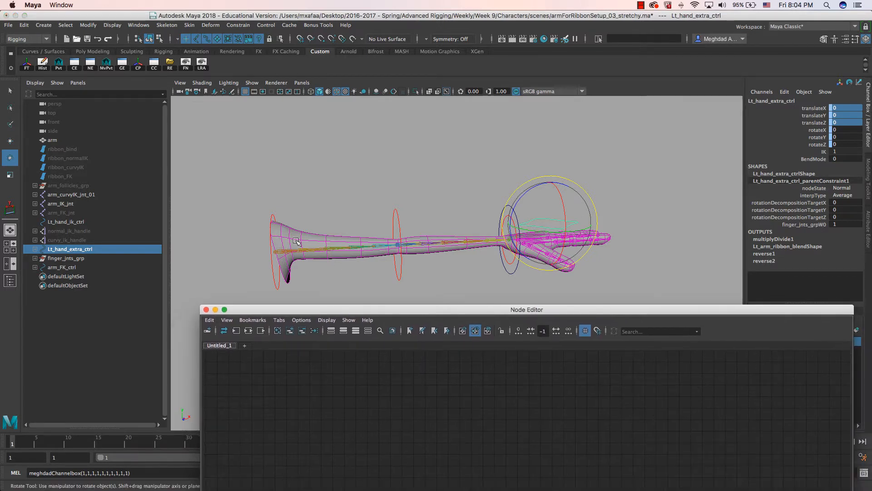
pyautogui.click(206, 310)
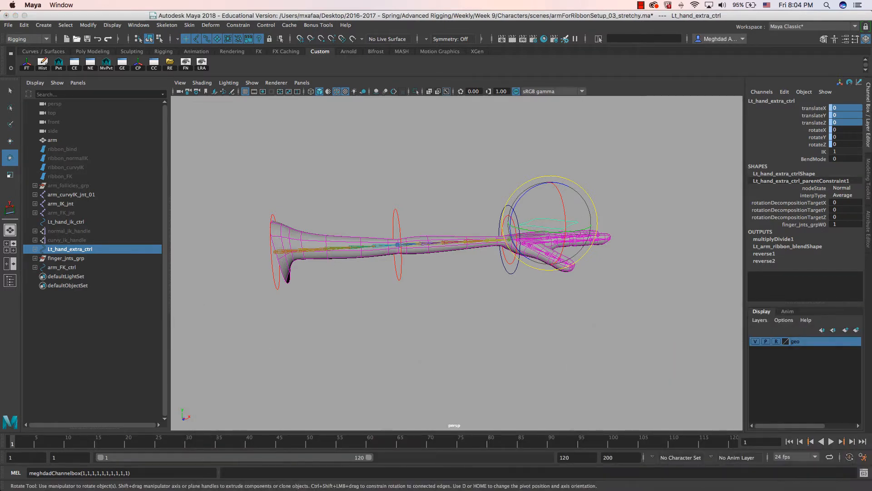
# - Use Create > Measure Tools > Distance Tool with point snapping, from shoulder to wrist
pyautogui.click(44, 25)
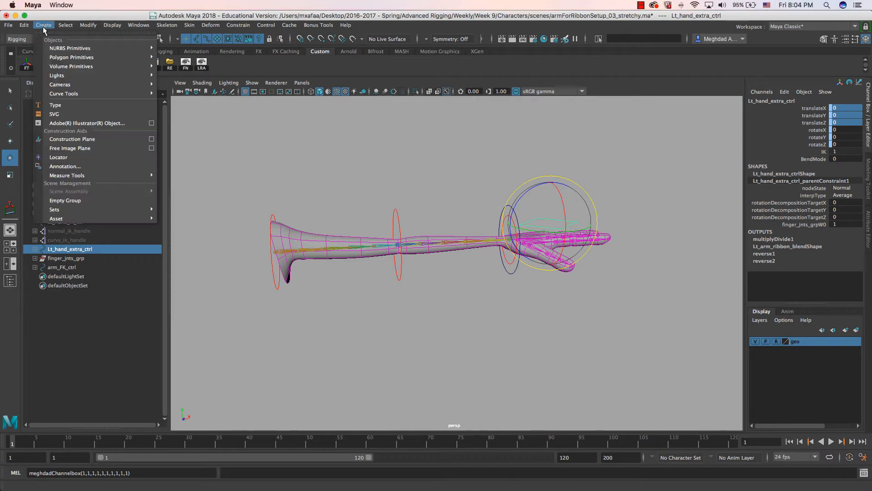
pyautogui.moveTo(90, 177)
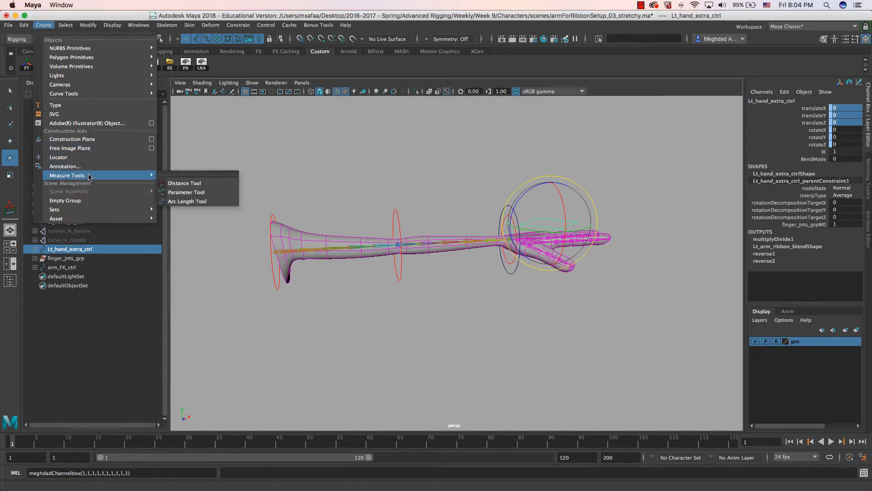
pyautogui.click(196, 183)
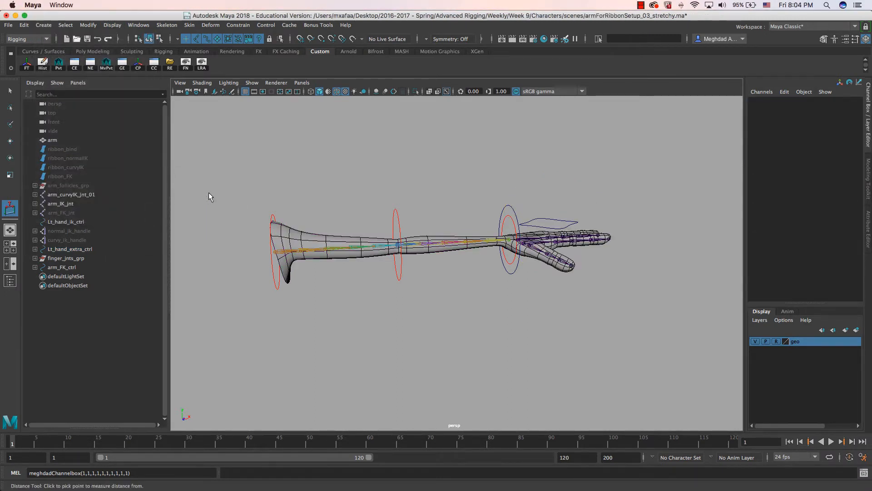
pyautogui.press('v')
pyautogui.click(275, 253)
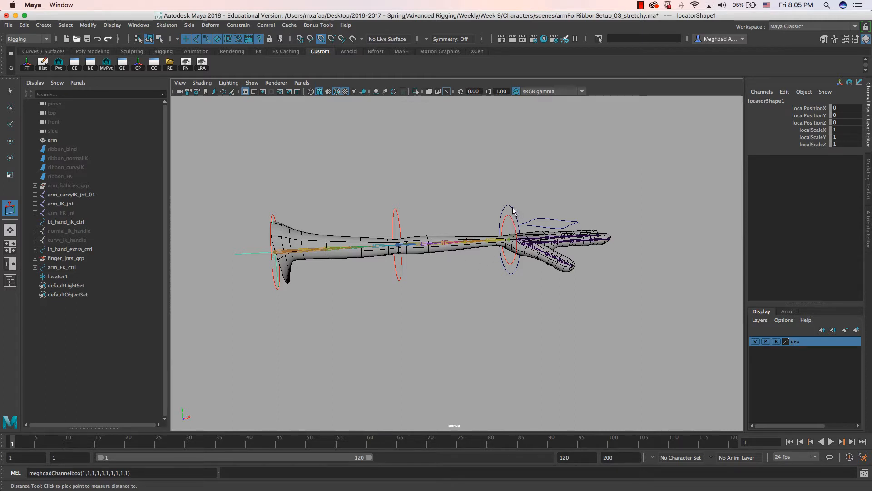
pyautogui.click(508, 242)
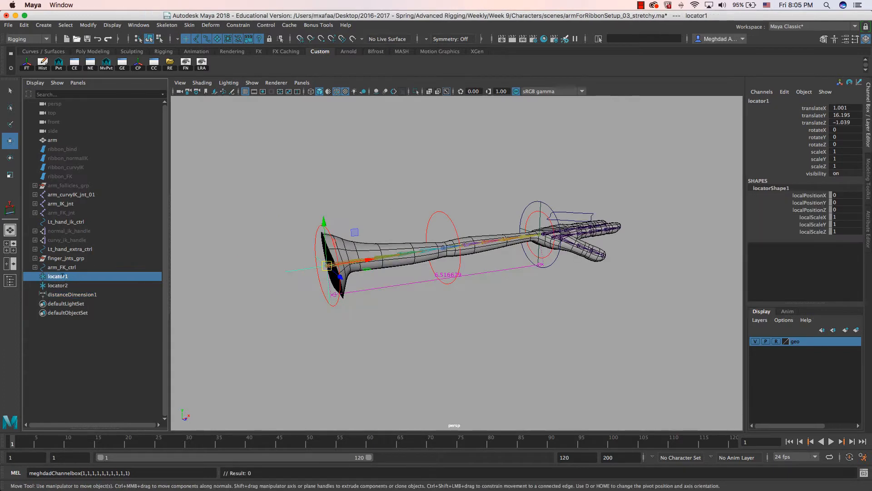
# - Rename the shoulder and wrist locators to Lt_arm_distanc_loc and Lt_hand_distanc_loc
pyautogui.doubleClick(62, 276)
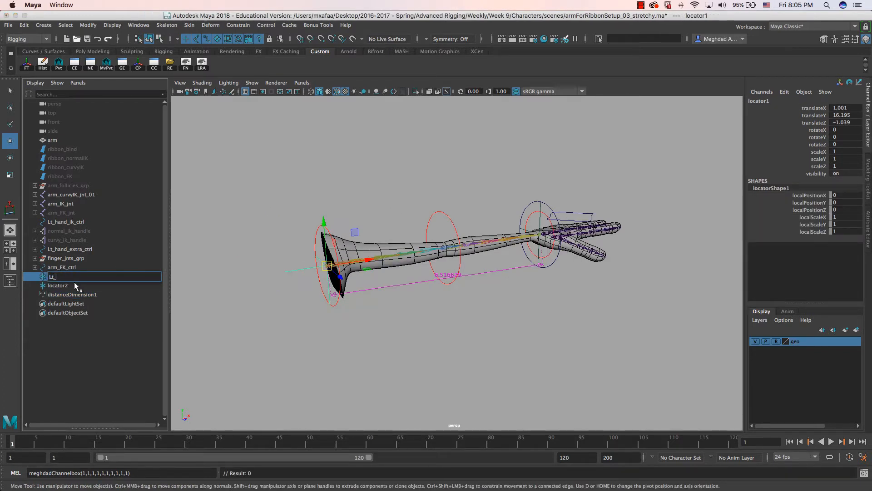
pyautogui.write('Lt_arm_distanc_lov')
pyautogui.press('Return')
pyautogui.press('Return')
pyautogui.press('super+c')
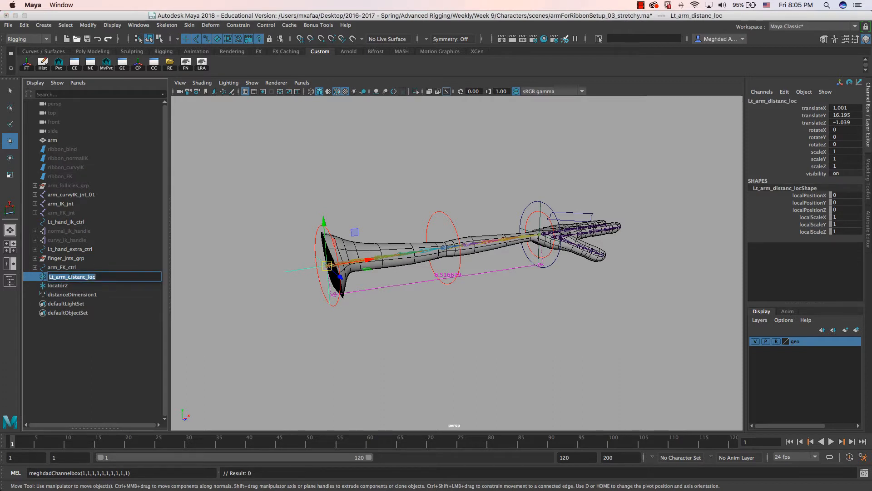
pyautogui.click(68, 286)
pyautogui.doubleClick(68, 287)
pyautogui.press('super+v')
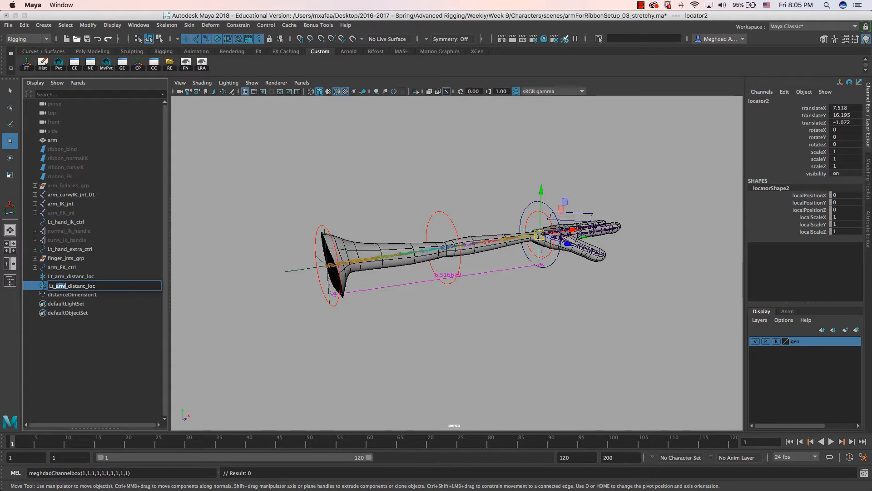
pyautogui.write('hand')
pyautogui.press('Return')
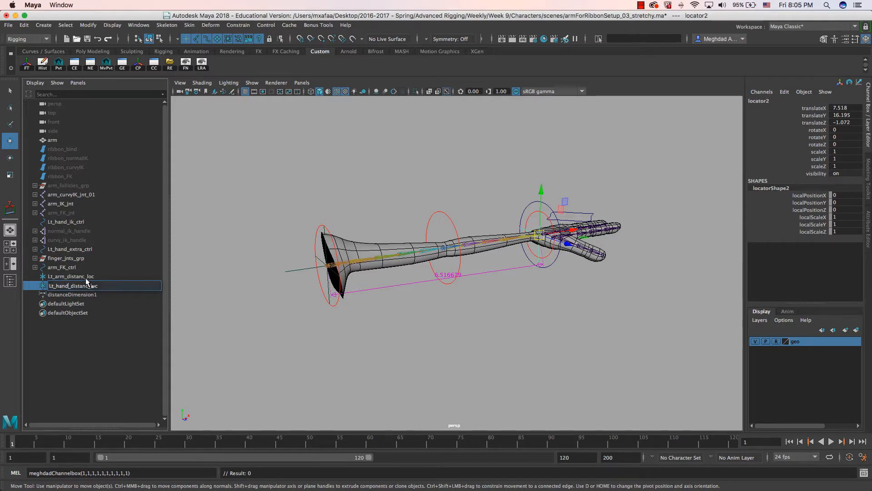
# - Rename the distance dimension to Lt_arm_distance and graph the nodes in the Node Editor
pyautogui.click(78, 295)
pyautogui.doubleClick(68, 295)
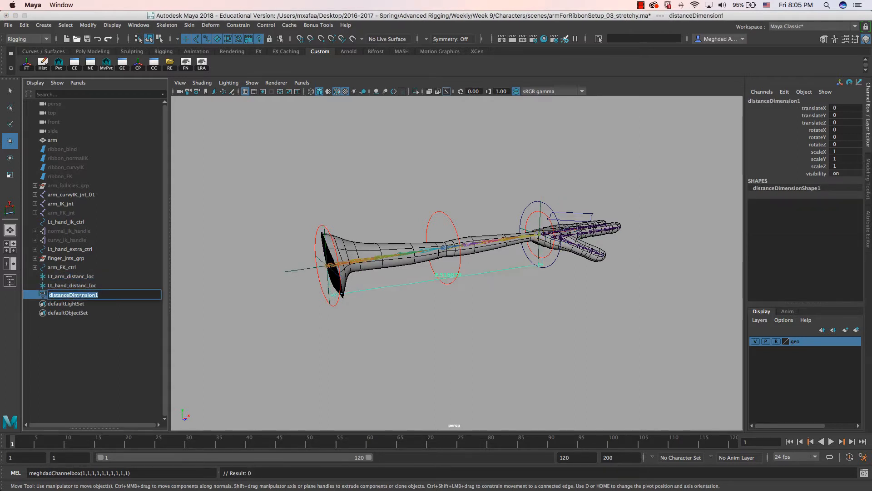
pyautogui.write('Lt')
pyautogui.press('BackSpace')
pyautogui.press('BackSpace')
pyautogui.press('Return')
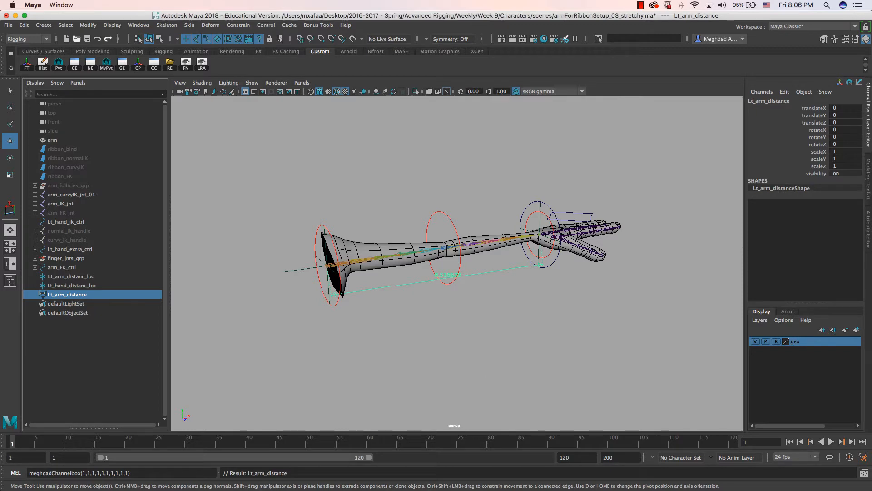
pyautogui.click(90, 64)
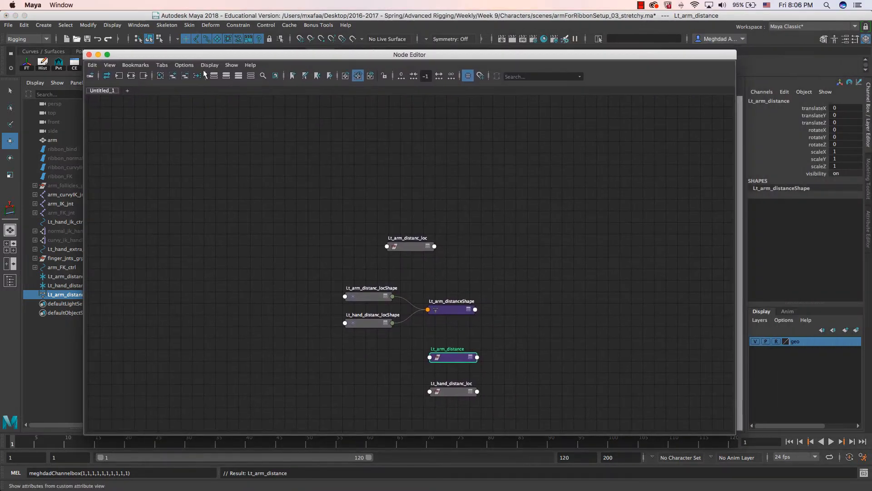
# - Reopen the Node Editor and line up the locator shapes with Lt_arm_distanceShape
pyautogui.click(89, 55)
pyautogui.click(138, 25)
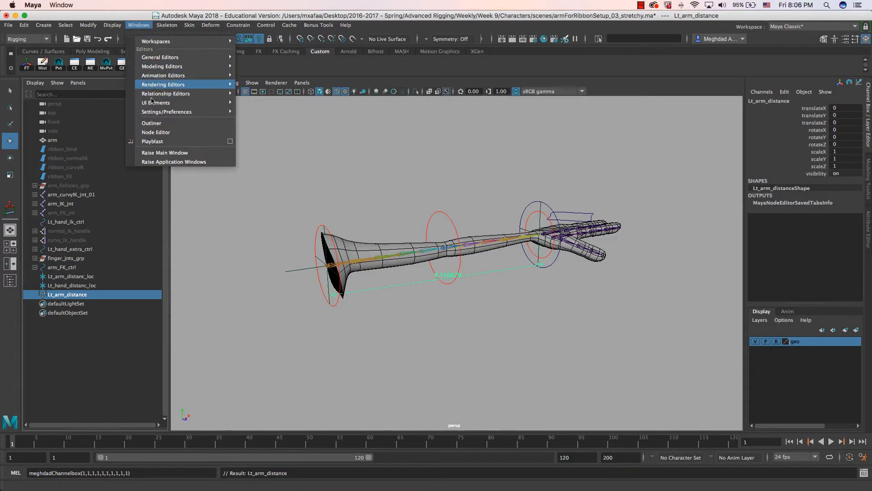
pyautogui.click(156, 132)
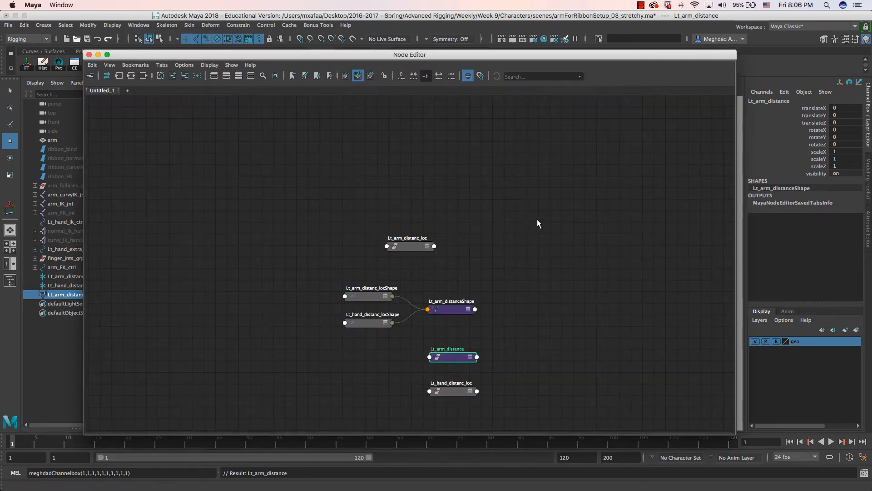
pyautogui.moveTo(382, 56); pyautogui.dragTo(333, 41)
pyautogui.scroll(5, 313, 315)
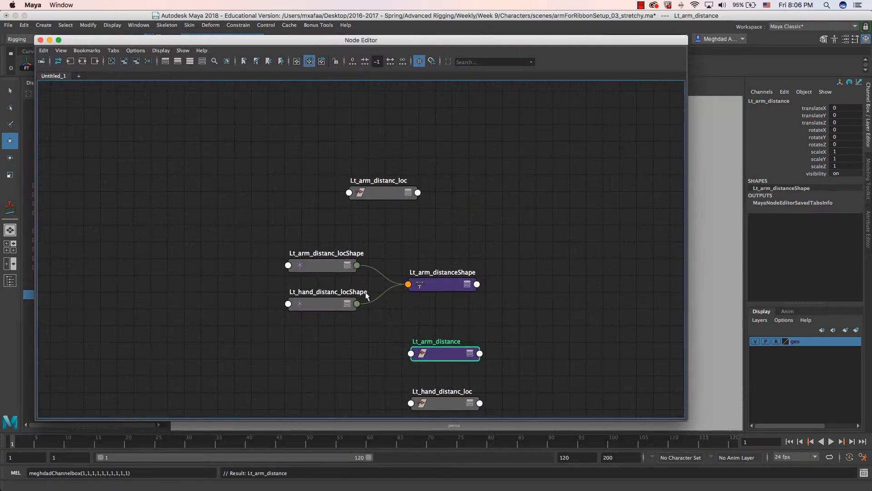
pyautogui.moveTo(252, 240); pyautogui.dragTo(233, 231)
pyautogui.moveTo(251, 289); pyautogui.dragTo(232, 272)
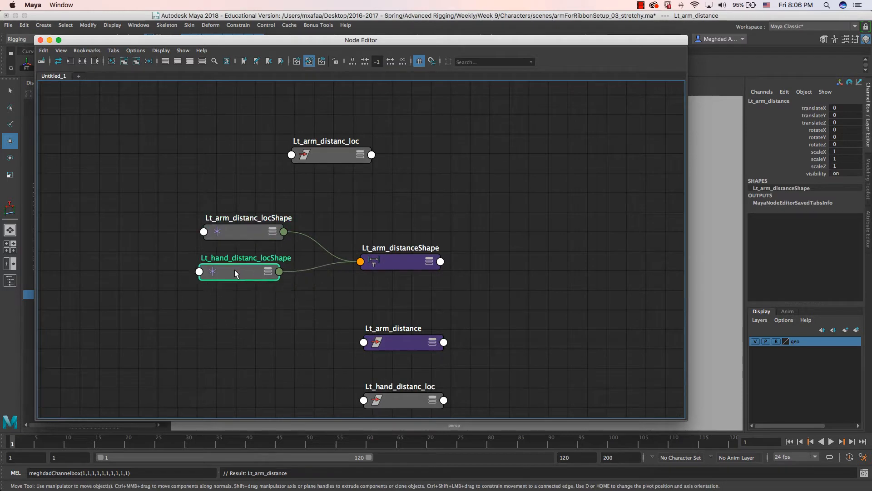
pyautogui.moveTo(407, 265)
pyautogui.mouseDown()
pyautogui.moveTo(414, 241)
pyautogui.moveTo(399, 251)
pyautogui.mouseUp()
pyautogui.scroll(-2, 369, 275)
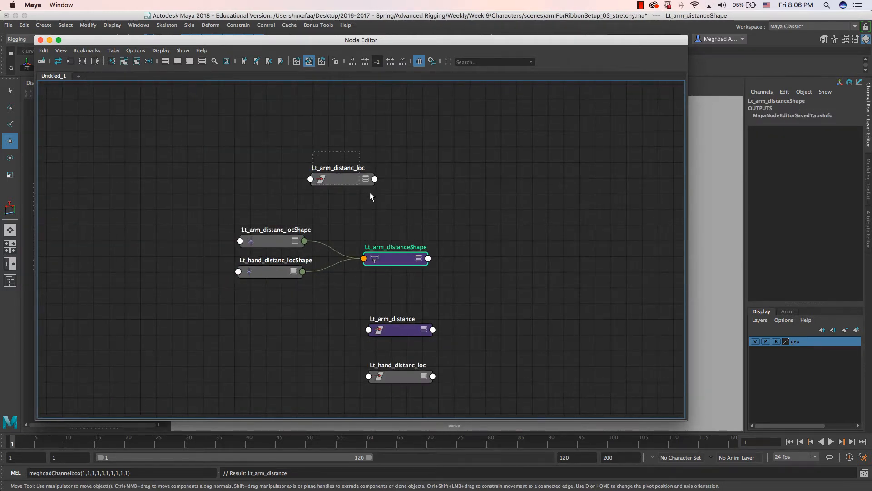
# - Remove the three transform nodes from the graph and show Lt_arm_distanceShape's attributes
pyautogui.moveTo(370, 197); pyautogui.dragTo(371, 198)
pyautogui.keyDown('shift'); pyautogui.moveTo(467, 316); pyautogui.dragTo(385, 395); pyautogui.keyUp('shift')
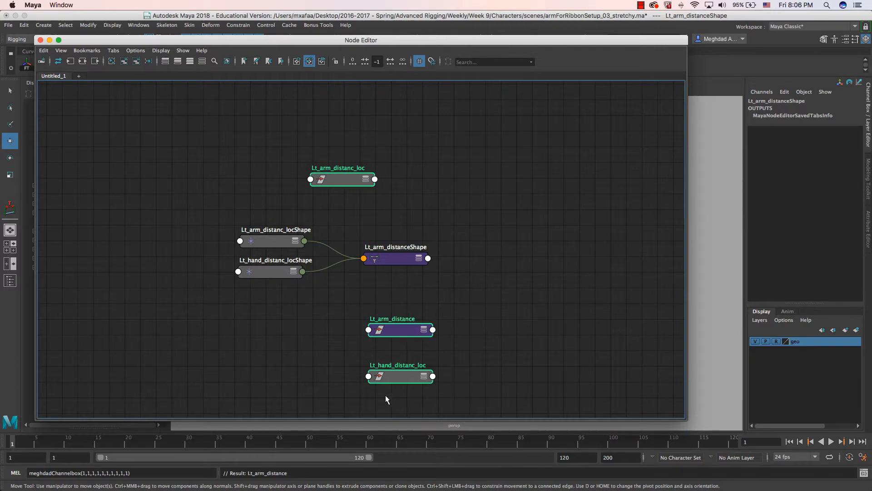
pyautogui.click(136, 64)
pyautogui.keyDown('alt'); pyautogui.moveTo(314, 236); pyautogui.dragTo(275, 220, button='middle'); pyautogui.keyUp('alt')
pyautogui.moveTo(349, 224); pyautogui.dragTo(351, 231)
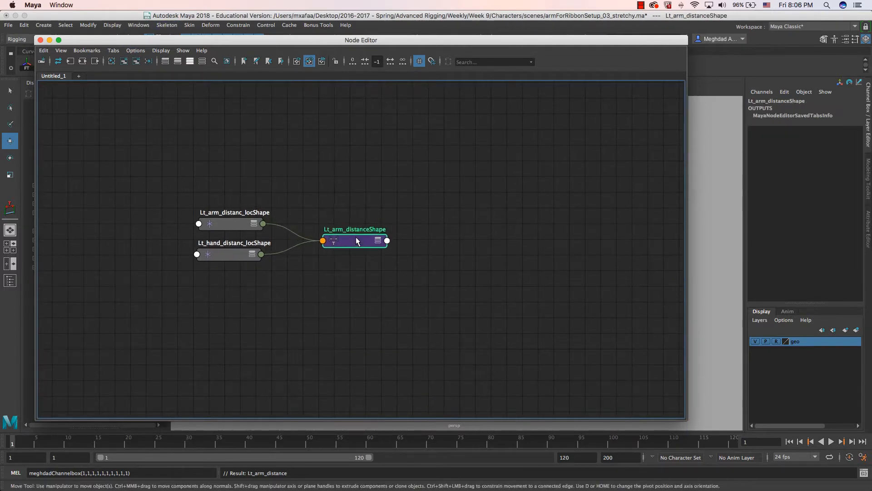
pyautogui.hotkey('ctrl', 'a')
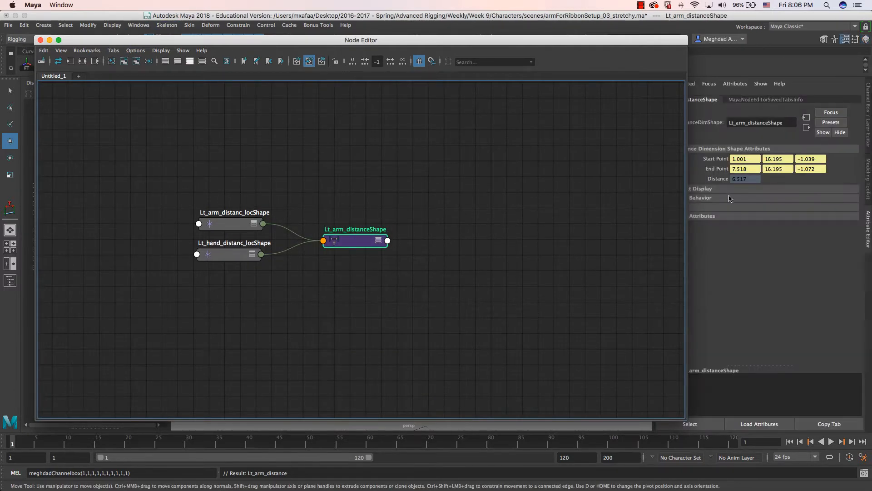
pyautogui.moveTo(353, 238); pyautogui.dragTo(373, 245)
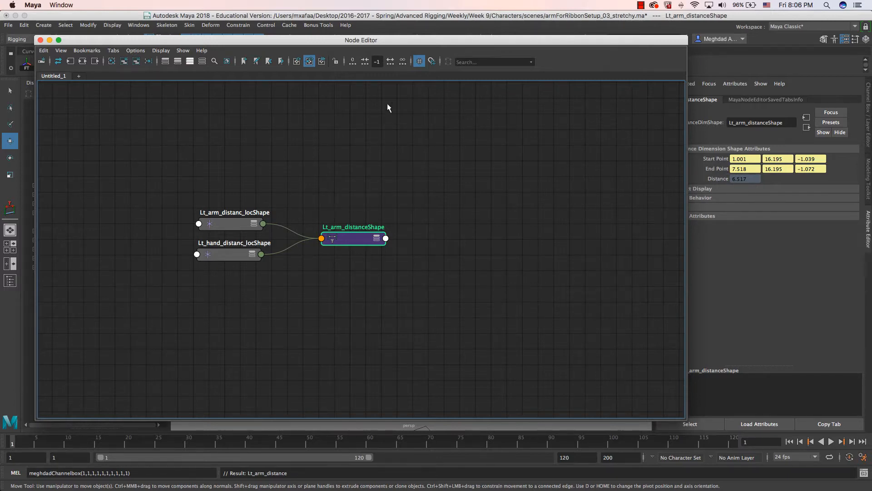
# - Check Lt_arm_distanceShape's measured Distance of 6.517 in the Attribute Editor
pyautogui.moveTo(386, 40); pyautogui.dragTo(696, 292)
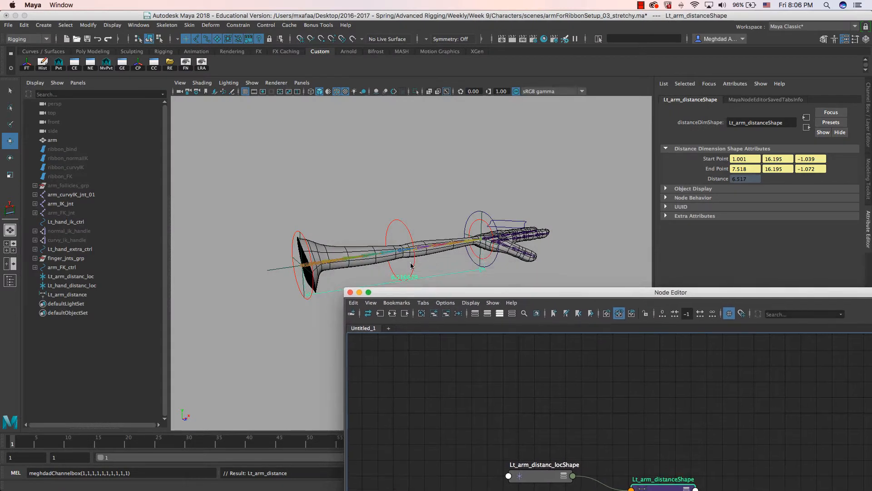
pyautogui.moveTo(452, 295); pyautogui.dragTo(243, 124)
pyautogui.moveTo(675, 121); pyautogui.dragTo(579, 148)
pyautogui.click(756, 180)
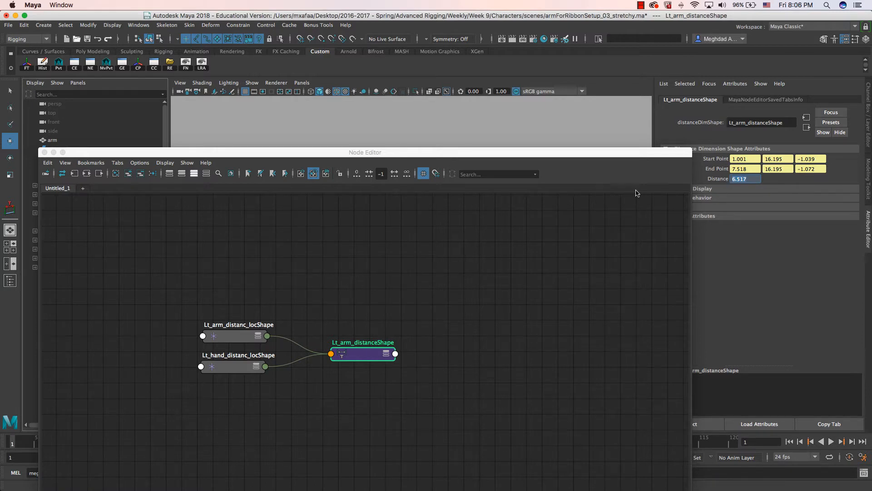
pyautogui.moveTo(499, 153); pyautogui.dragTo(603, 119)
pyautogui.moveTo(546, 225); pyautogui.dragTo(490, 217, button='middle')
# - Create a multiplyDivide node (multiplyDivide2) beside Lt_arm_distanceShape
pyautogui.click(490, 216)
pyautogui.press('Tab')
pyautogui.write('multi')
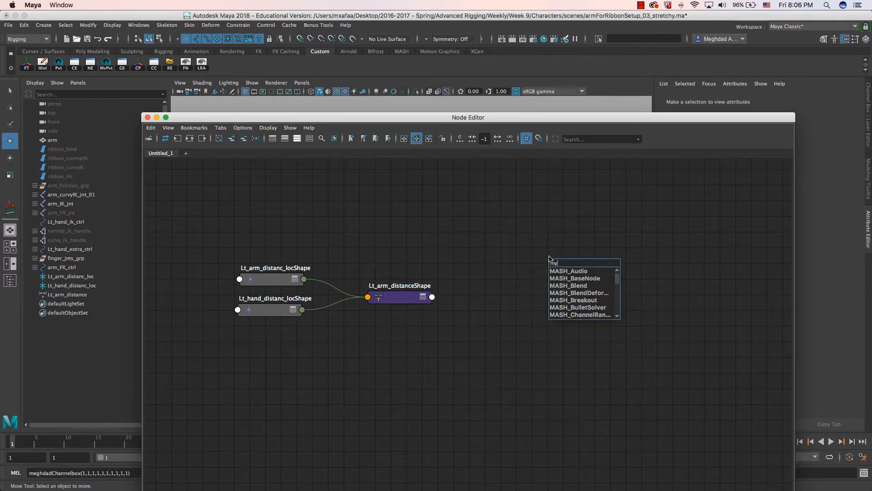
pyautogui.press('Down')
pyautogui.press('Down')
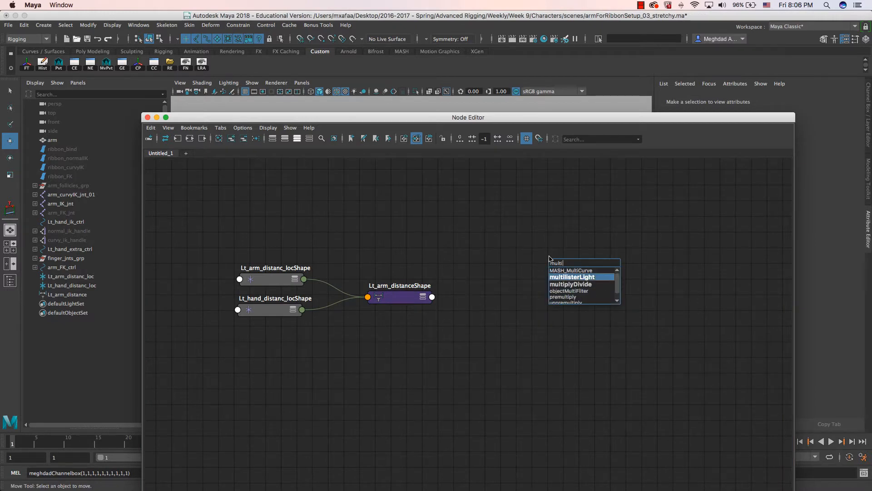
pyautogui.press('Down')
pyautogui.press('Return')
pyautogui.moveTo(585, 267); pyautogui.dragTo(513, 261)
pyautogui.moveTo(584, 267); pyautogui.dragTo(531, 247, button='middle')
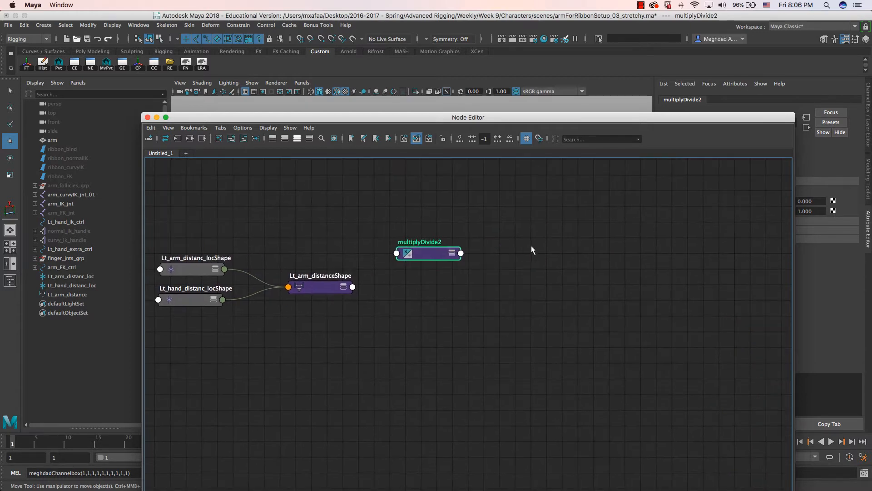
# - Create a condition node (condition1) between the distance node and multiplyDivide2, showing its attributes
pyautogui.click(543, 257)
pyautogui.press('Tab')
pyautogui.write('condi')
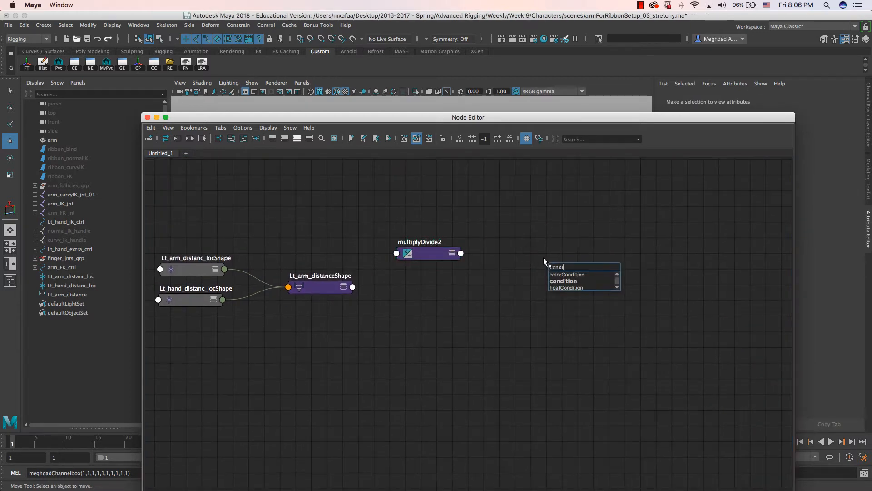
pyautogui.write('ti')
pyautogui.press('Down')
pyautogui.press('Down')
pyautogui.press('Return')
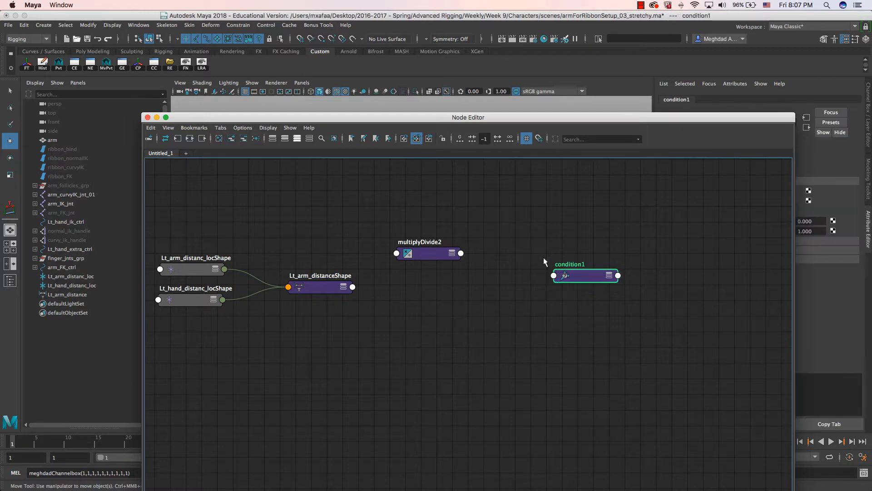
pyautogui.moveTo(580, 271); pyautogui.dragTo(561, 267)
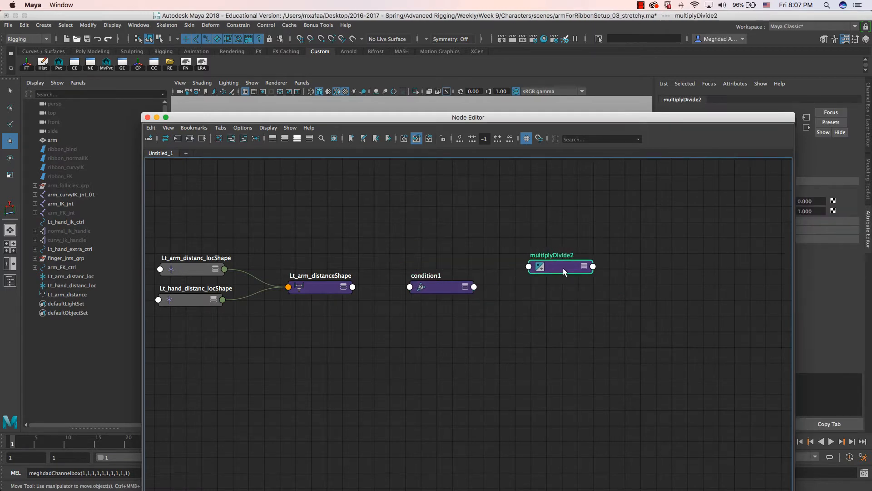
pyautogui.moveTo(433, 282); pyautogui.dragTo(434, 264)
pyautogui.press('3')
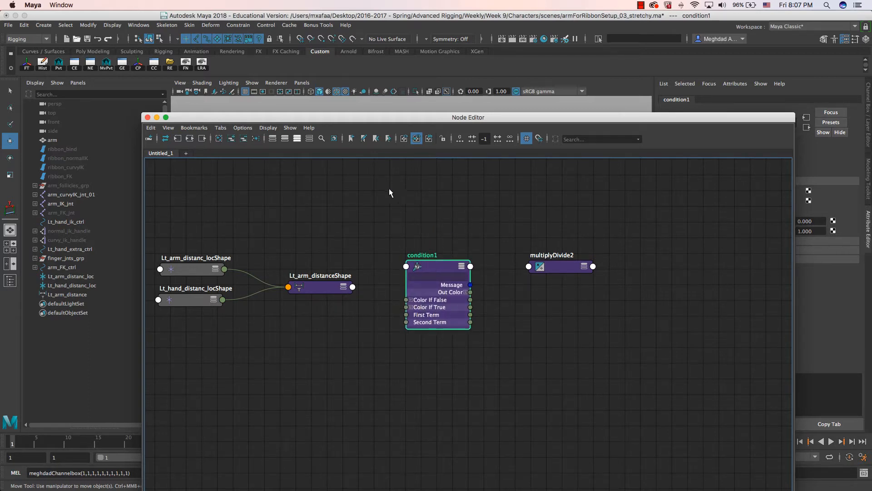
pyautogui.moveTo(325, 282); pyautogui.dragTo(329, 275)
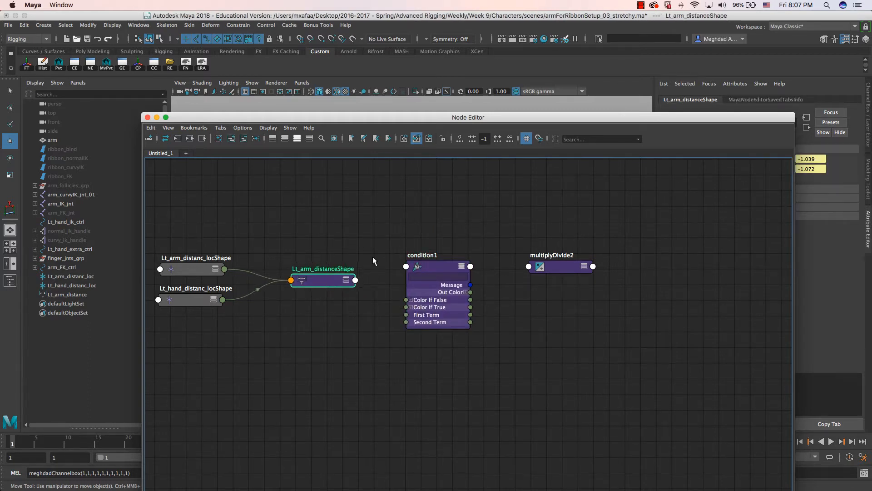
pyautogui.moveTo(436, 122); pyautogui.dragTo(321, 98)
pyautogui.click(320, 241)
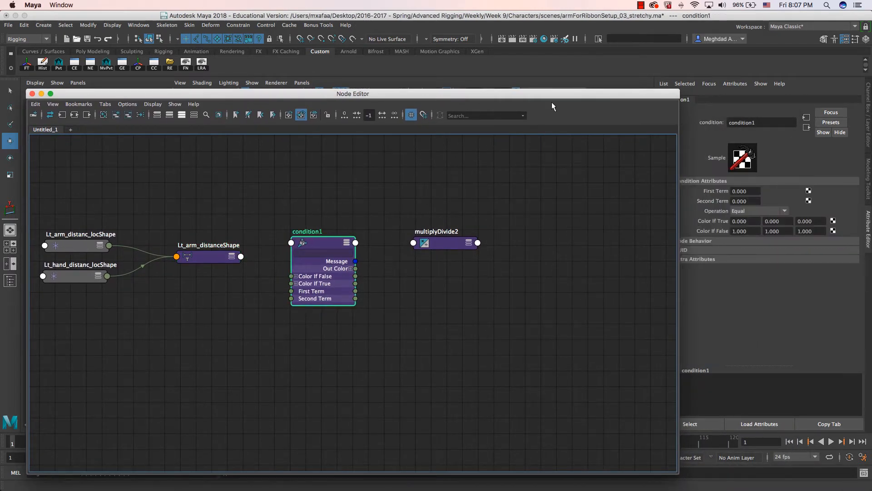
# - Connect Lt_arm_distanceShape's Distance into condition1's First Term
pyautogui.moveTo(551, 94); pyautogui.dragTo(522, 94)
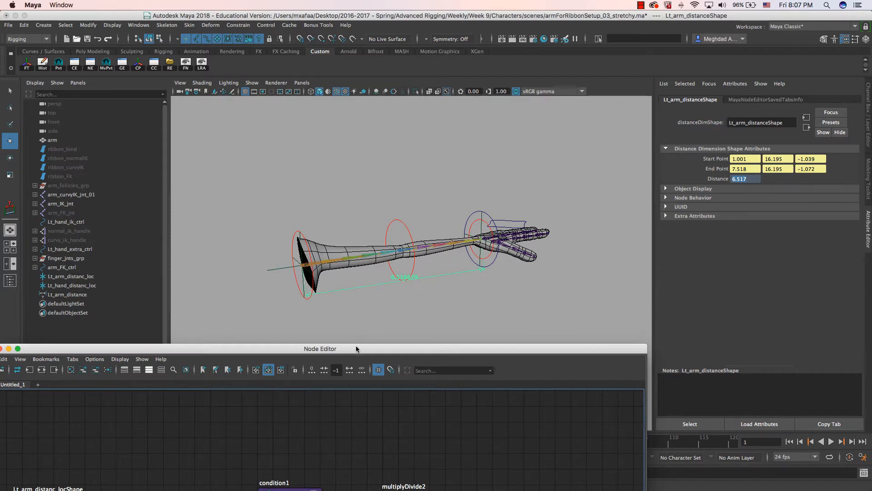
pyautogui.moveTo(357, 349); pyautogui.dragTo(386, 103)
pyautogui.moveTo(217, 263); pyautogui.dragTo(212, 233)
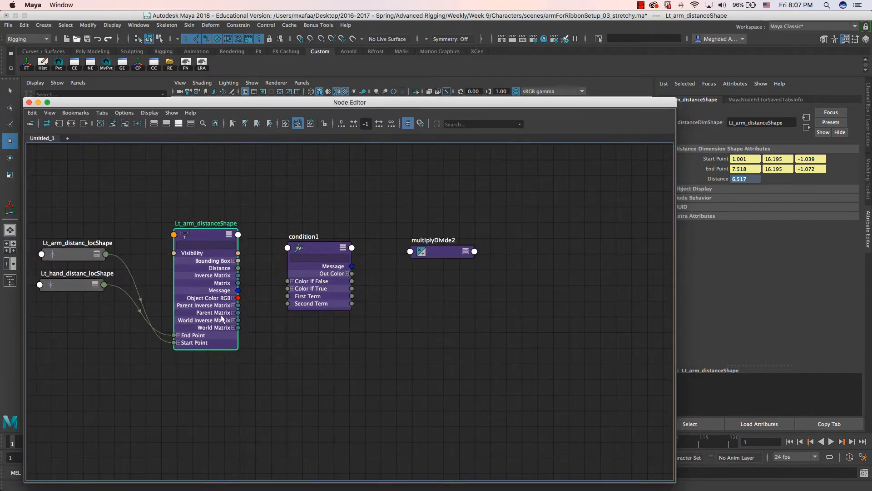
pyautogui.moveTo(310, 246); pyautogui.dragTo(303, 239)
pyautogui.click(286, 275)
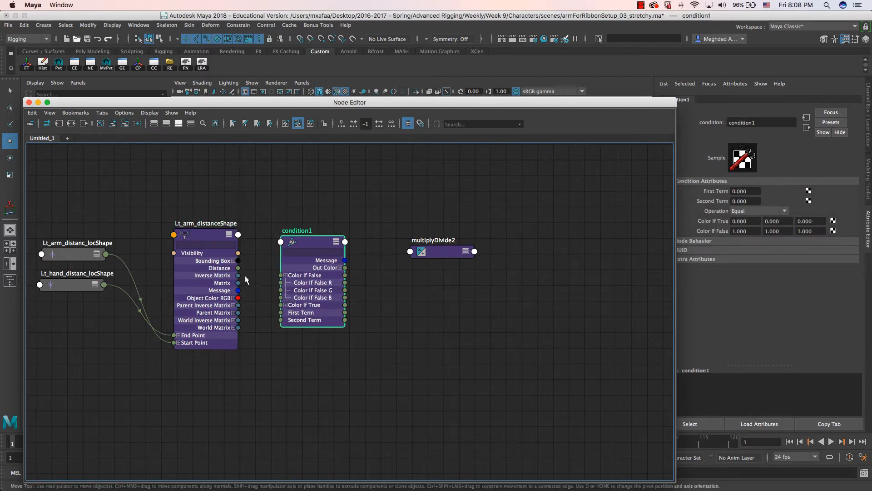
pyautogui.moveTo(238, 268); pyautogui.dragTo(281, 313)
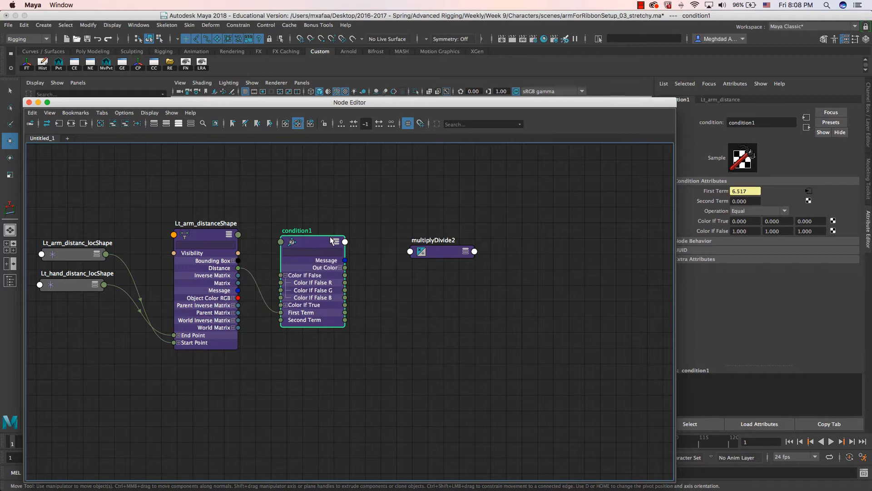
pyautogui.moveTo(319, 244); pyautogui.dragTo(315, 233)
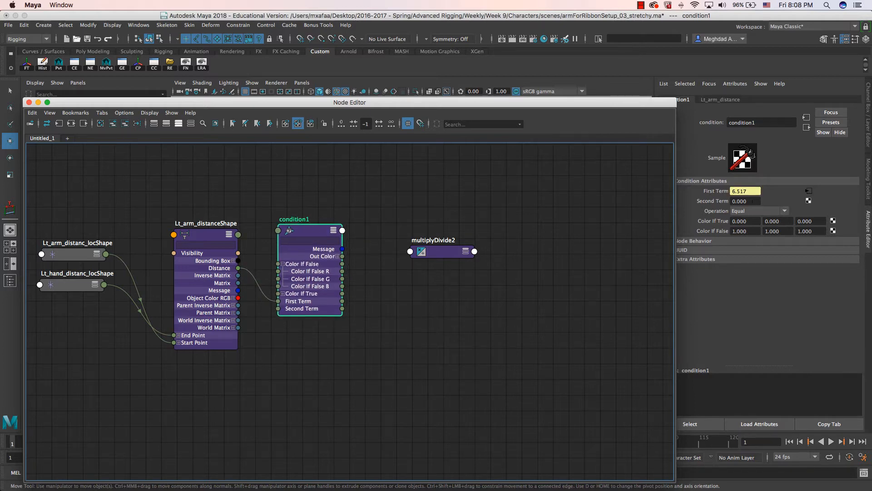
# - Set condition1's Second Term to 6.517 and Operation to Greater Than
pyautogui.click(739, 201)
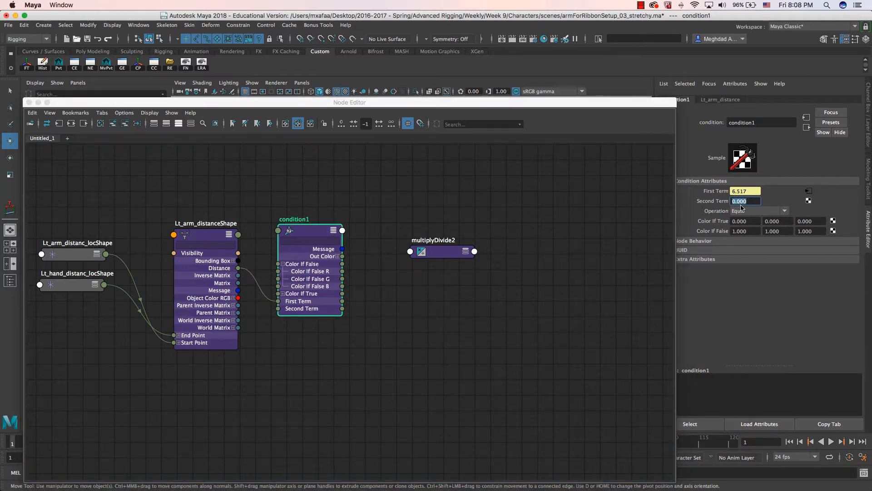
pyautogui.write('6.517')
pyautogui.press('Tab')
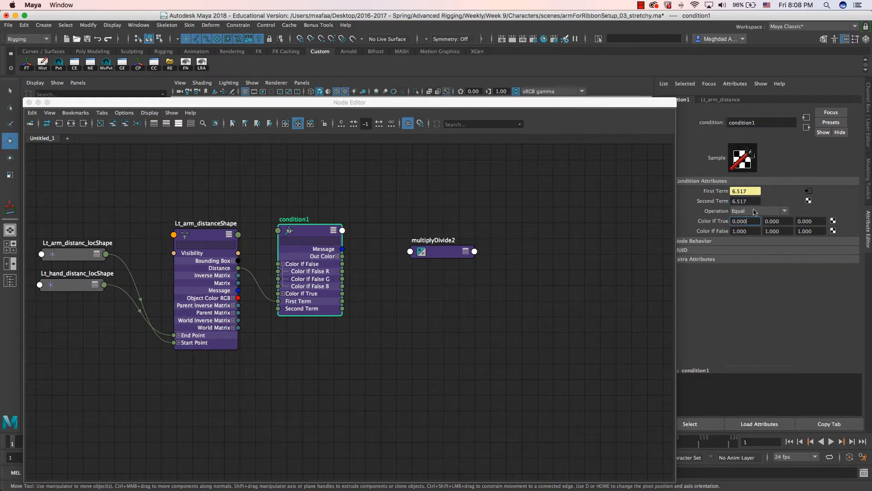
pyautogui.click(755, 212)
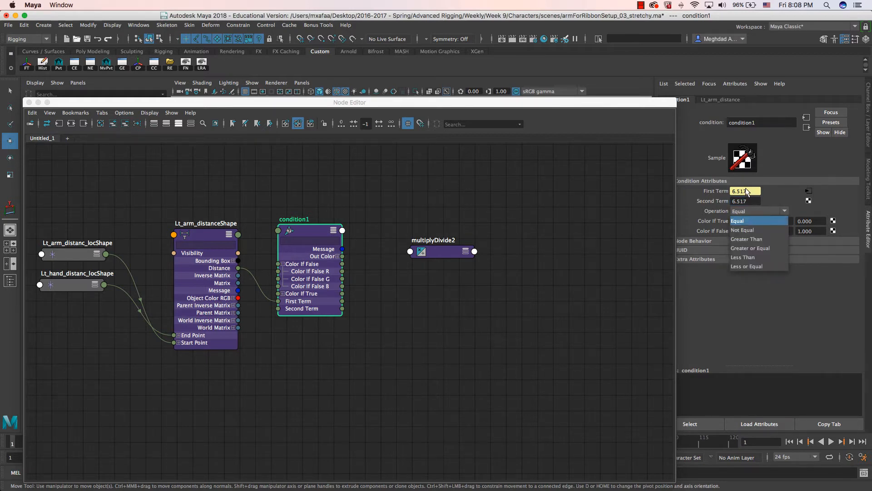
pyautogui.click(750, 239)
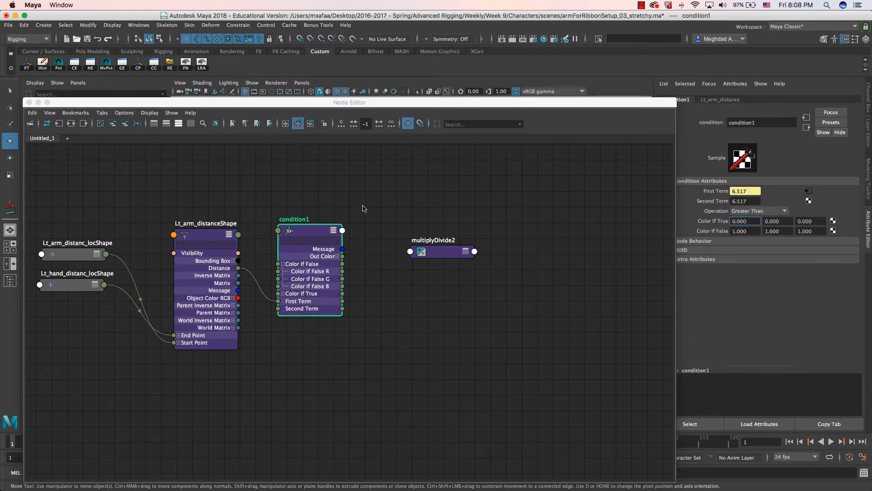
# - Drag the Node Editor down, tumble the viewport, and select arm_IK_jnt in the Outliner
pyautogui.moveTo(365, 105); pyautogui.dragTo(444, 318)
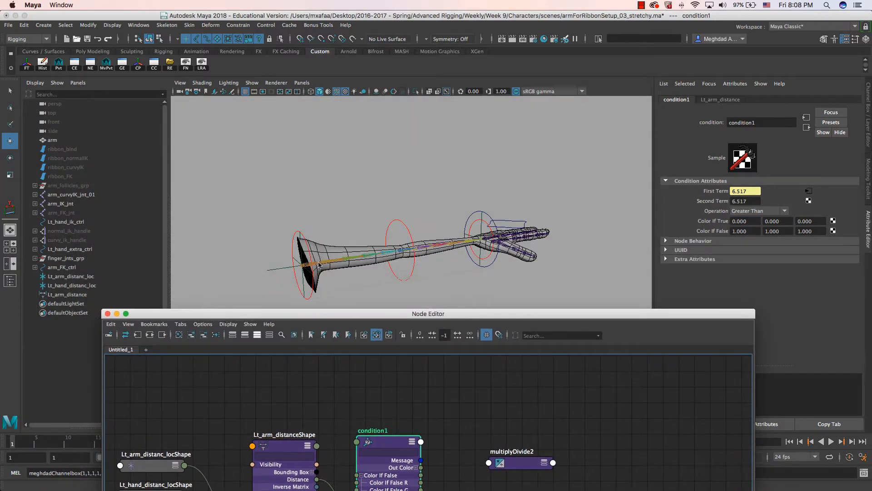
pyautogui.moveTo(316, 261)
pyautogui.keyDown('alt'); pyautogui.mouseDown()
pyautogui.moveTo(284, 260)
pyautogui.moveTo(295, 256)
pyautogui.moveTo(290, 241)
pyautogui.moveTo(307, 254)
pyautogui.mouseUp(); pyautogui.keyUp('alt')
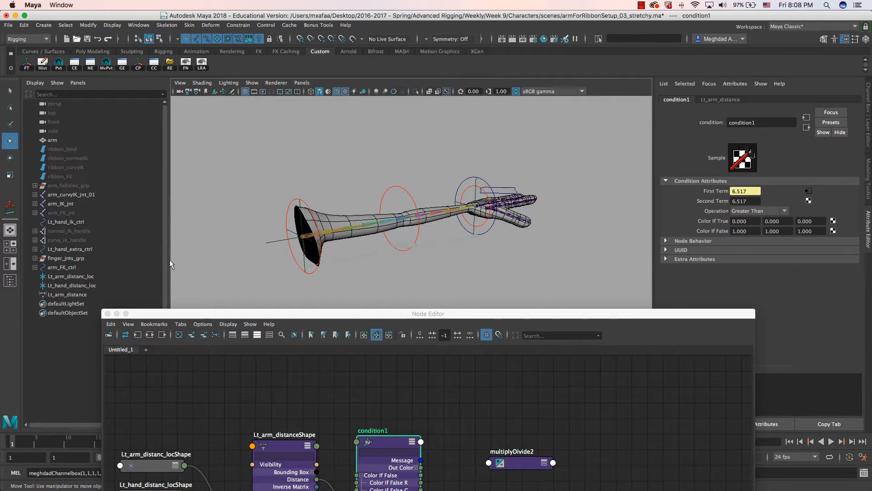
pyautogui.click(60, 202)
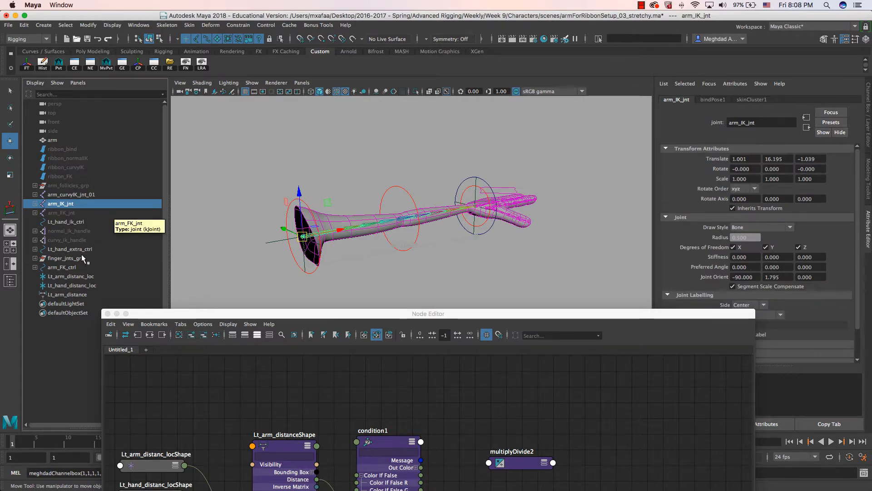
# - Point-constrain Lt_arm_distanc_loc to arm_IK_jnt
pyautogui.keyDown('ctrl'); pyautogui.click(64, 276); pyautogui.keyUp('ctrl')
pyautogui.click(238, 25)
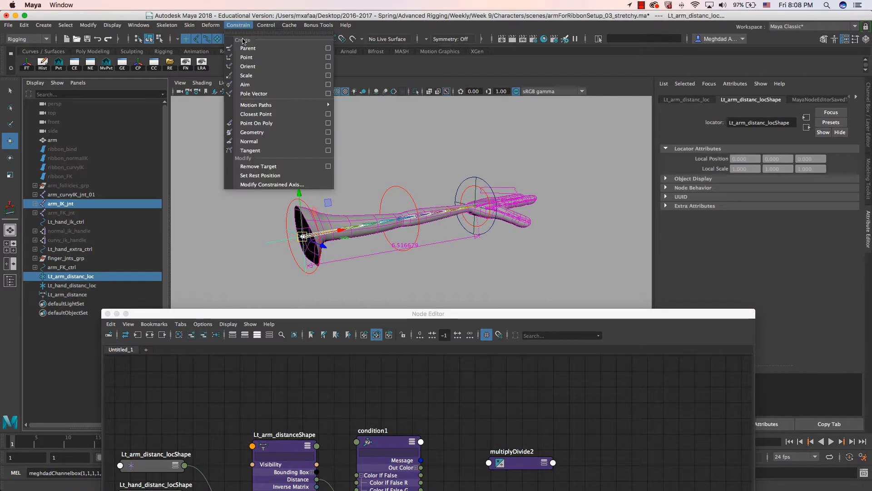
pyautogui.click(313, 58)
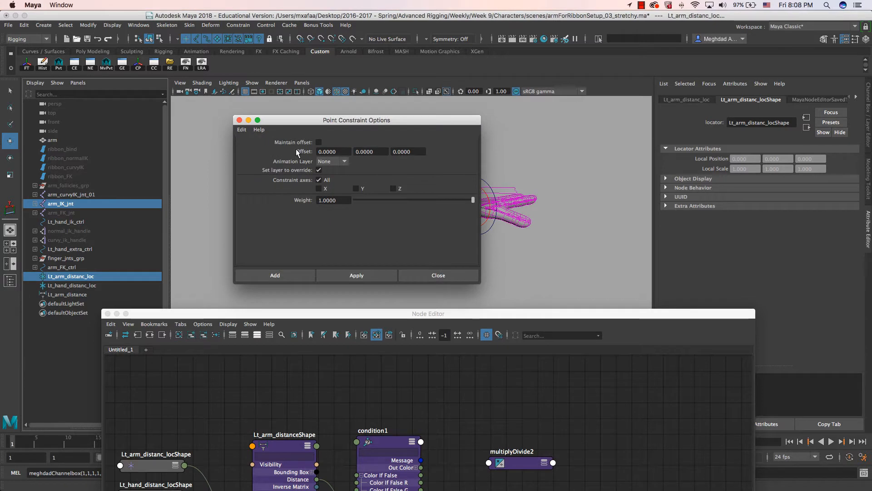
pyautogui.moveTo(339, 122); pyautogui.dragTo(151, 115)
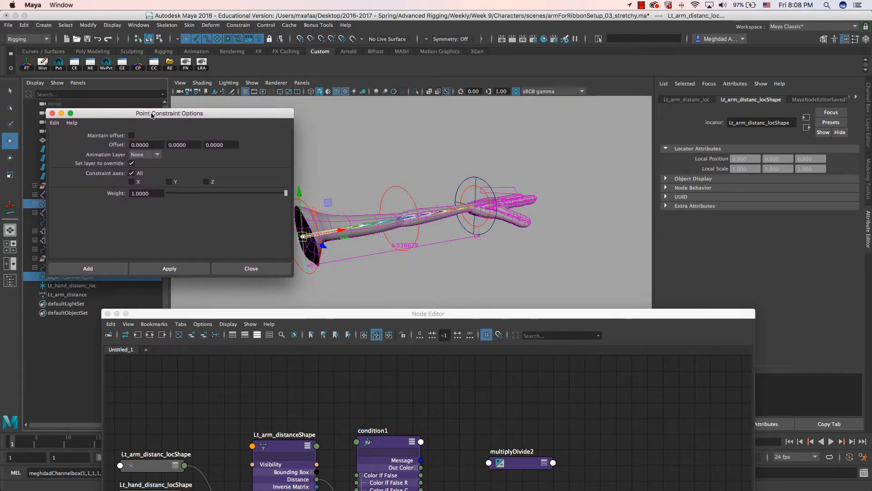
pyautogui.click(168, 269)
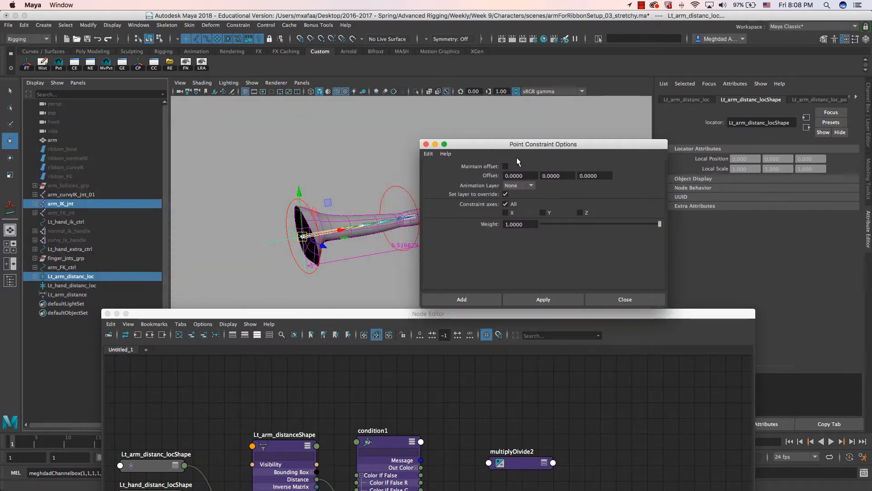
pyautogui.moveTo(512, 148); pyautogui.dragTo(602, 155)
pyautogui.keyDown('alt'); pyautogui.moveTo(458, 195); pyautogui.dragTo(427, 185); pyautogui.keyUp('alt')
# - Point-constrain Lt_hand_distanc_loc to Lt_hand_ik_ctrl
pyautogui.click(418, 182)
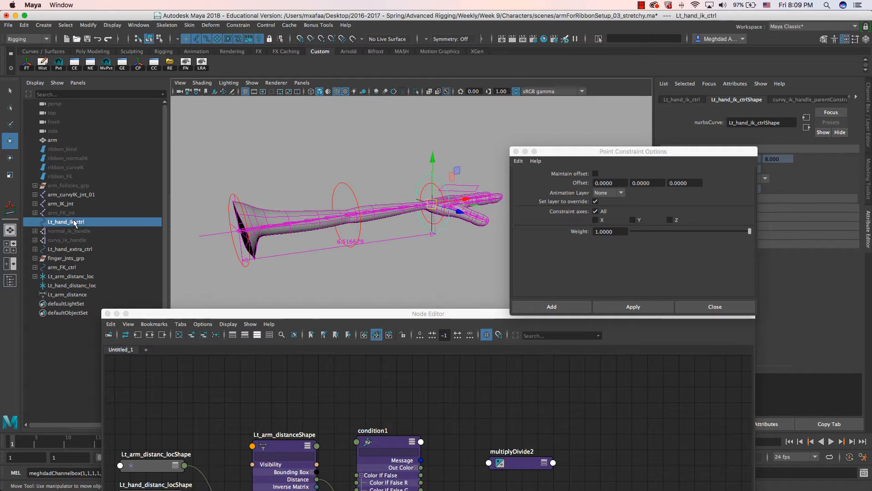
pyautogui.keyDown('ctrl'); pyautogui.click(75, 286); pyautogui.keyUp('ctrl')
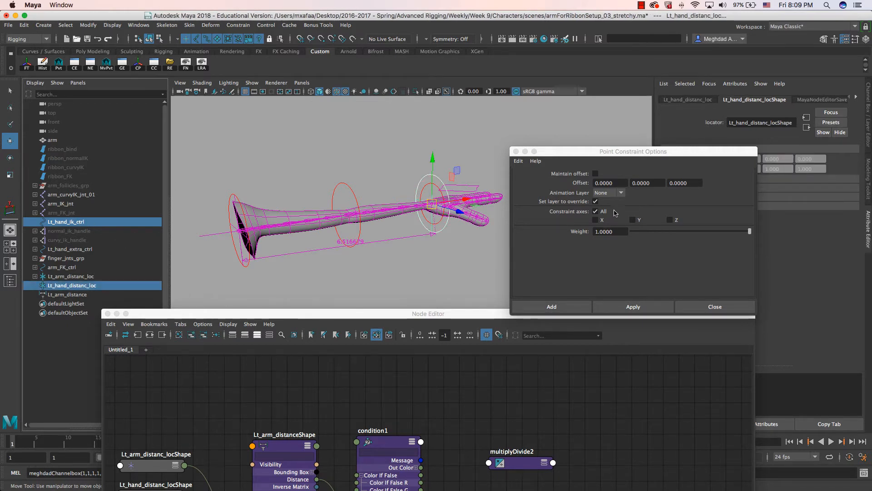
pyautogui.click(633, 306)
pyautogui.click(515, 151)
# - Pull Lt_hand_ik_ctrl outward to test the stretch, giving a distance of 10.489
pyautogui.keyDown('alt'); pyautogui.moveTo(432, 208); pyautogui.dragTo(390, 271); pyautogui.keyUp('alt')
pyautogui.click(429, 164)
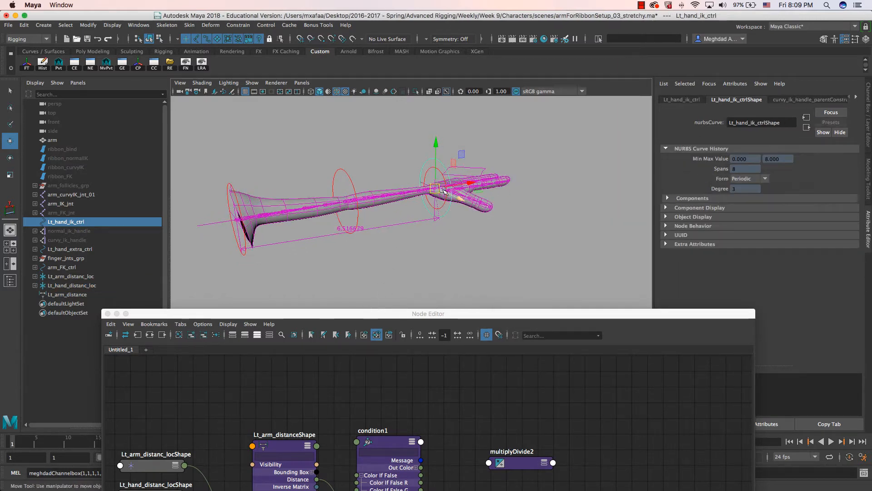
pyautogui.moveTo(435, 189); pyautogui.dragTo(554, 142)
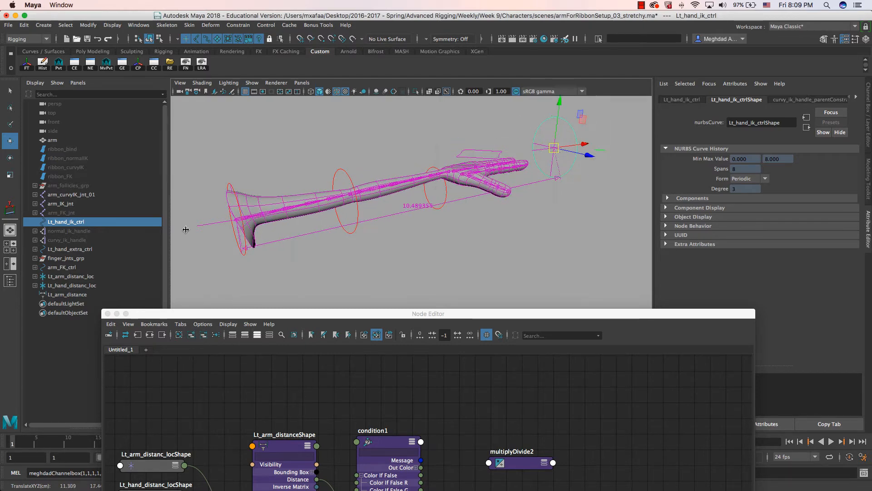
pyautogui.click(75, 285)
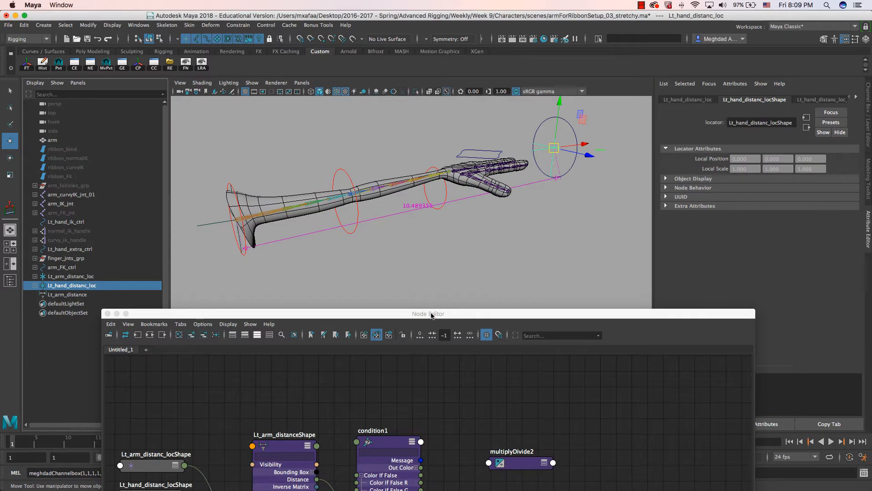
pyautogui.moveTo(429, 315); pyautogui.dragTo(359, 154)
# - Connect Lt_arm_distanceShape's Distance into condition1's Color If True R
pyautogui.click(229, 281)
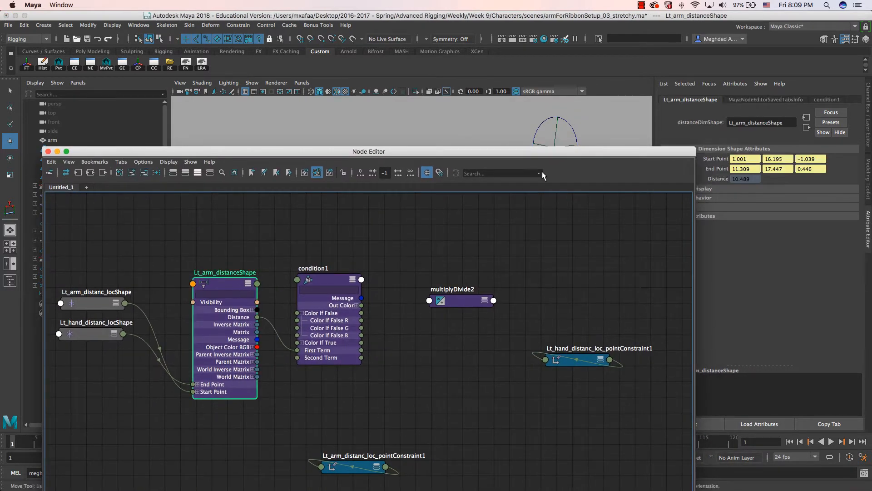
pyautogui.moveTo(524, 158); pyautogui.dragTo(450, 160)
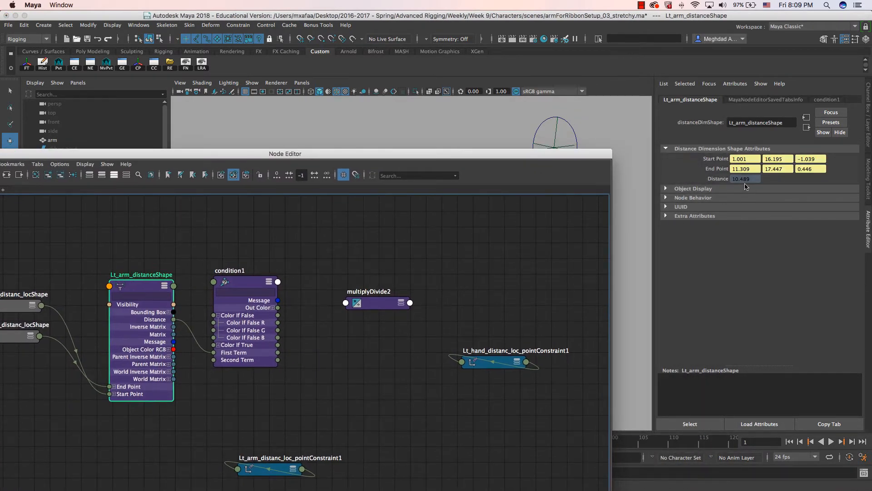
pyautogui.click(253, 289)
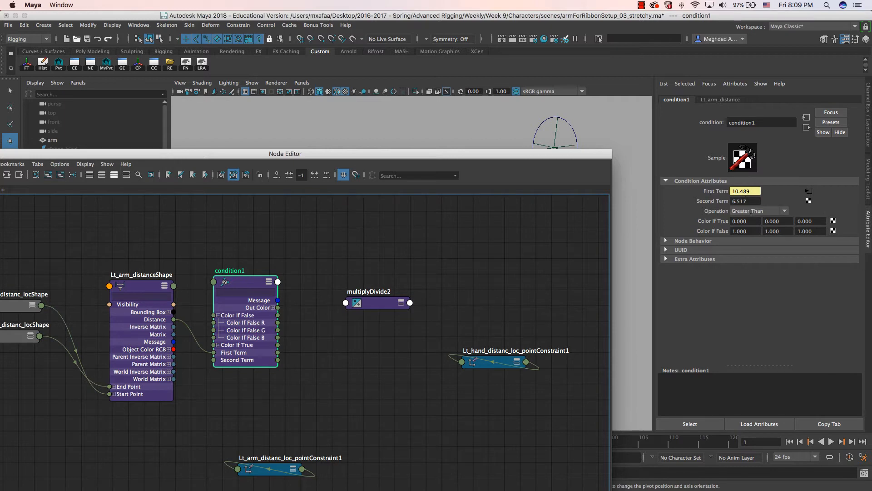
pyautogui.moveTo(511, 153); pyautogui.dragTo(489, 152)
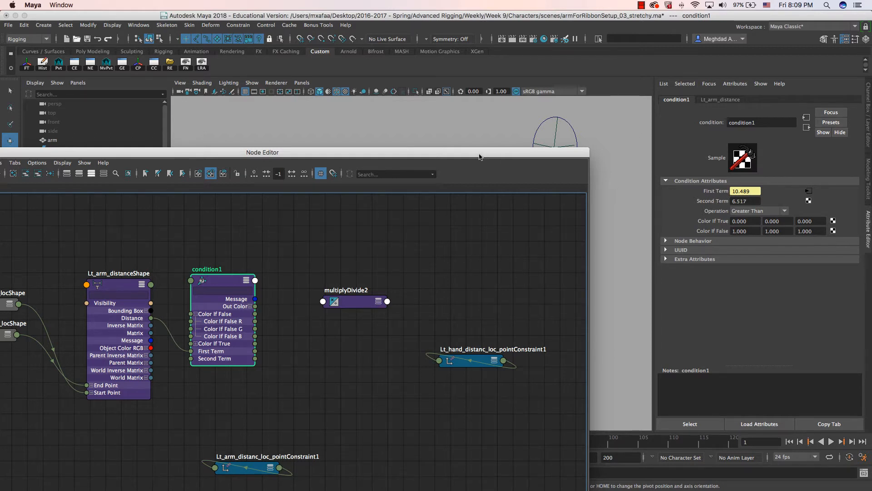
pyautogui.moveTo(479, 154); pyautogui.dragTo(527, 155)
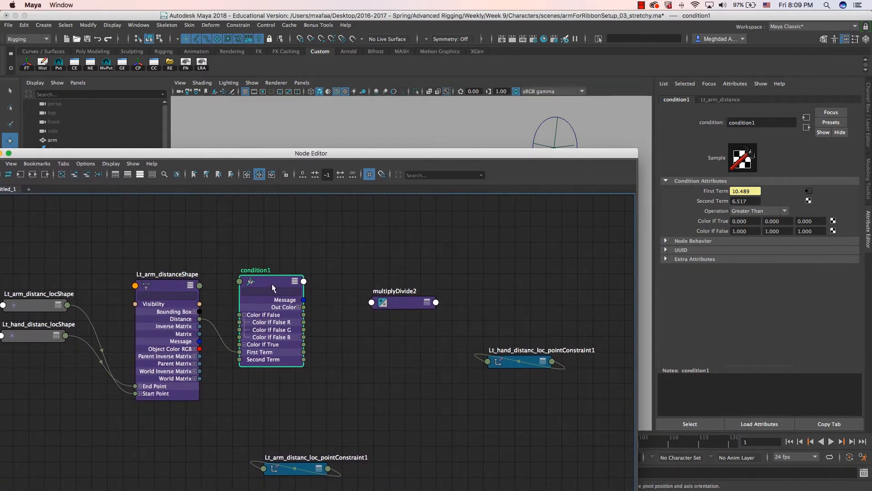
pyautogui.moveTo(272, 285)
pyautogui.mouseDown()
pyautogui.moveTo(269, 274)
pyautogui.moveTo(277, 276)
pyautogui.mouseUp()
pyautogui.moveTo(270, 280); pyautogui.dragTo(273, 274)
pyautogui.click(263, 333)
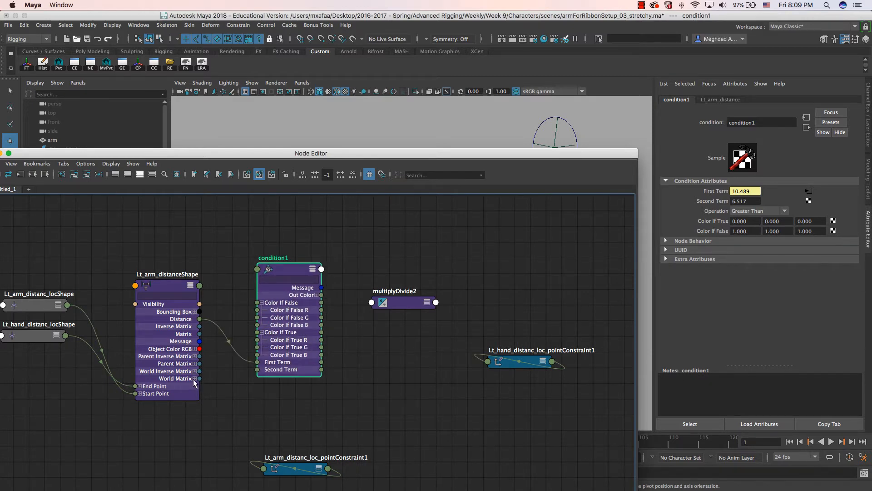
pyautogui.moveTo(199, 319)
pyautogui.mouseDown()
pyautogui.moveTo(251, 346)
pyautogui.moveTo(271, 342)
pyautogui.mouseUp()
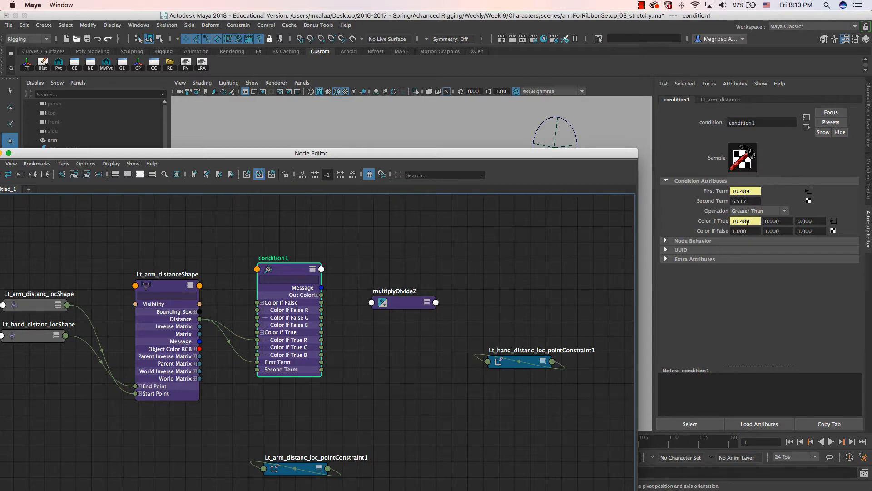
# - Set condition1's Color If False R to 6.517 and line up multiplyDivide2 beside it
pyautogui.moveTo(749, 231); pyautogui.dragTo(730, 235)
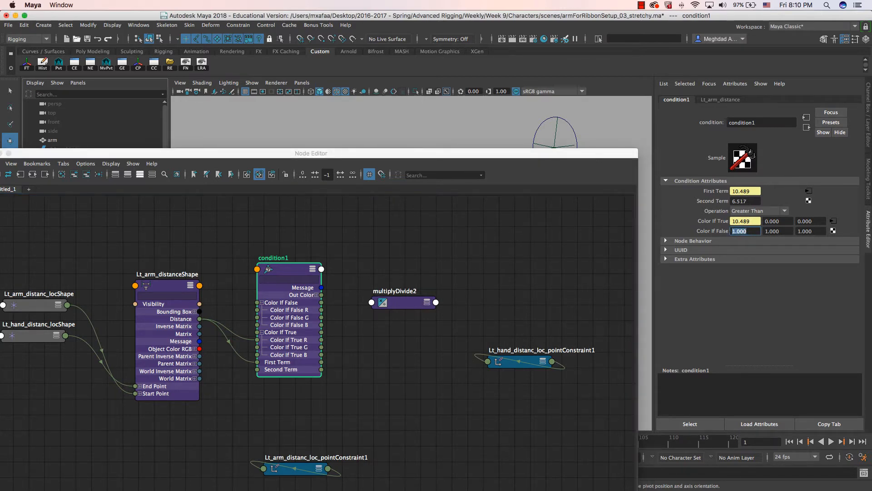
pyautogui.write('6.517')
pyautogui.press('Return')
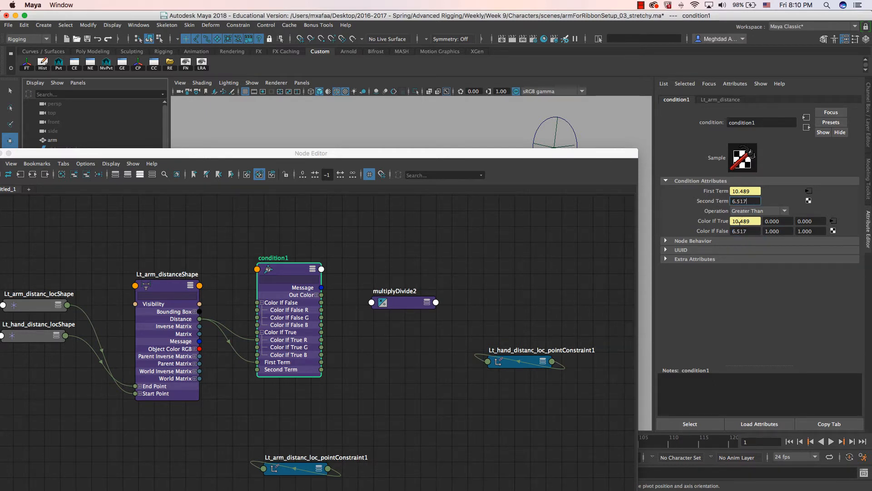
pyautogui.moveTo(388, 286); pyautogui.dragTo(394, 277, button='middle')
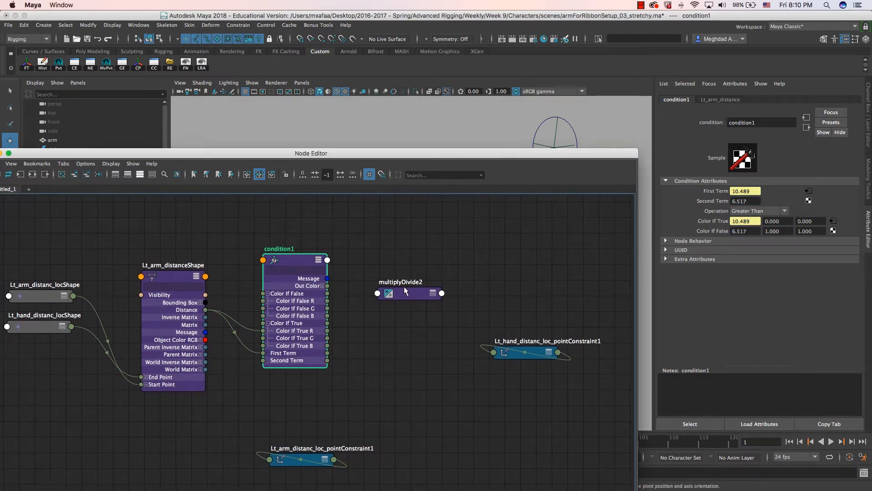
pyautogui.moveTo(404, 286); pyautogui.dragTo(406, 272)
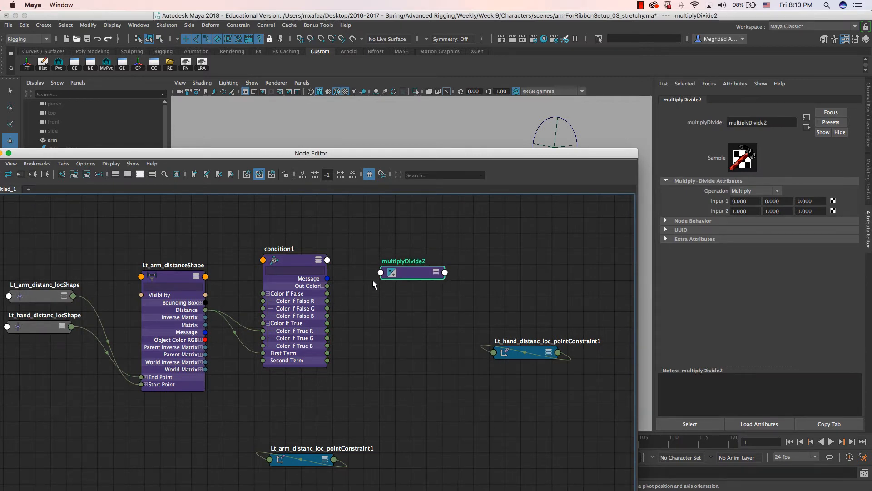
# - Feed the arm Distance output into multiplyDivide2's Input 1X
pyautogui.press('2')
pyautogui.click(385, 305)
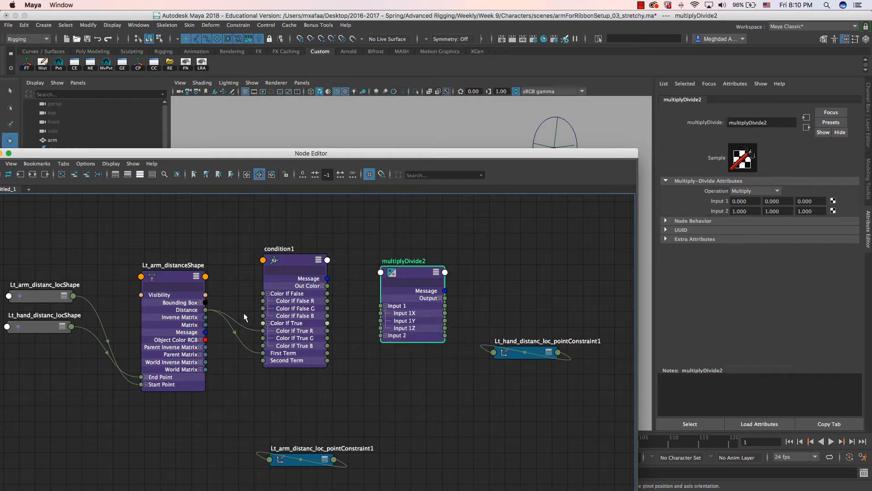
pyautogui.moveTo(205, 310); pyautogui.dragTo(381, 313)
pyautogui.moveTo(407, 276); pyautogui.dragTo(398, 258)
# - Set multiplyDivide2's Input 2X to 6.517 and its operation to Divide
pyautogui.click(374, 317)
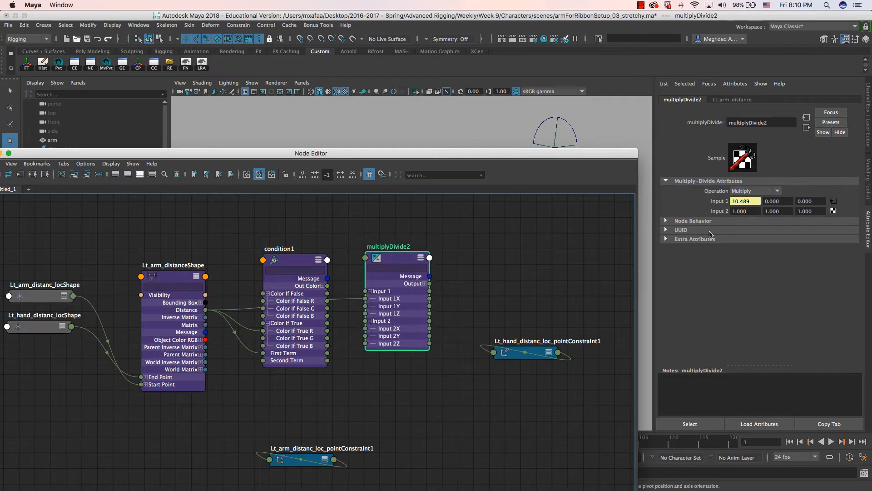
pyautogui.click(740, 211)
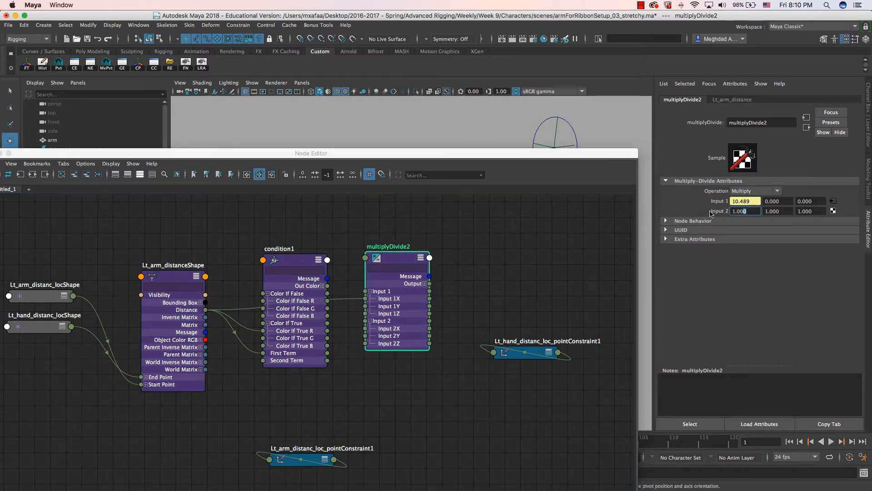
pyautogui.write('6.517')
pyautogui.press('Return')
pyautogui.moveTo(747, 211); pyautogui.dragTo(732, 212)
pyautogui.click(751, 191)
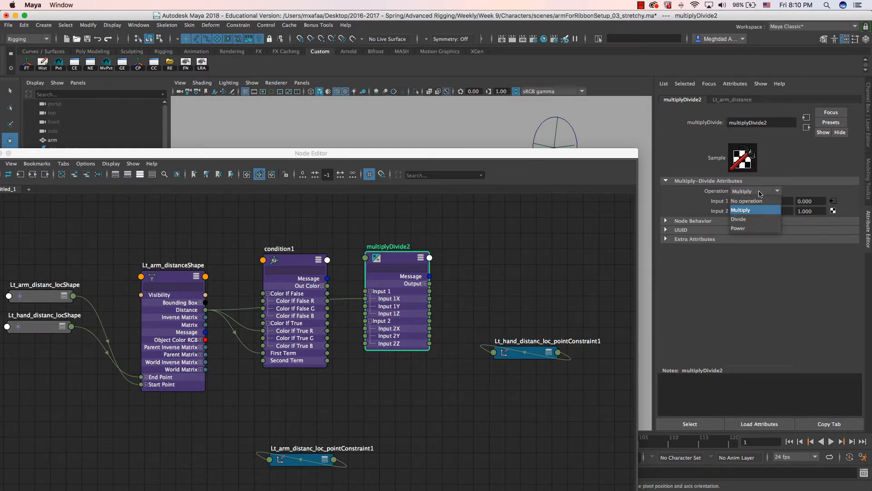
pyautogui.click(739, 219)
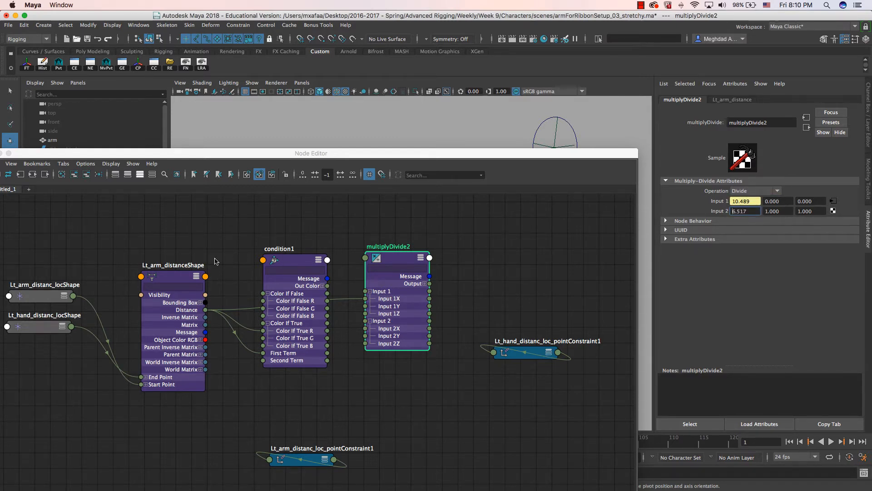
pyautogui.click(171, 280)
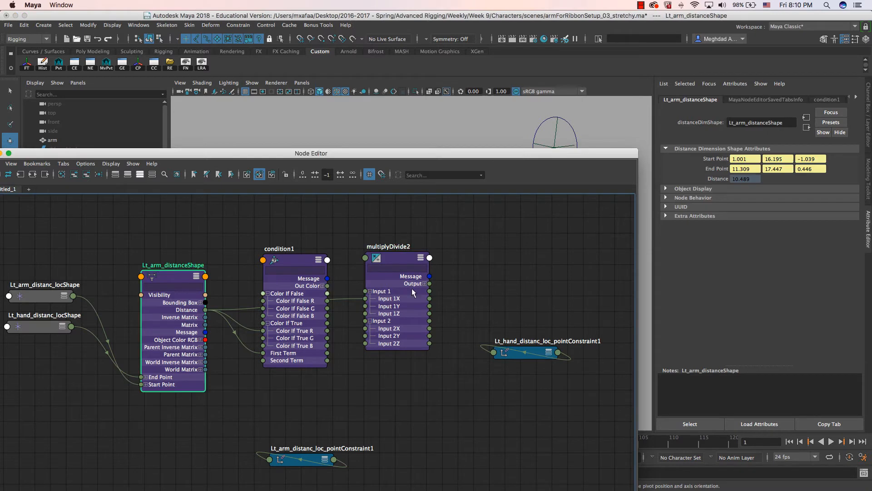
pyautogui.click(292, 260)
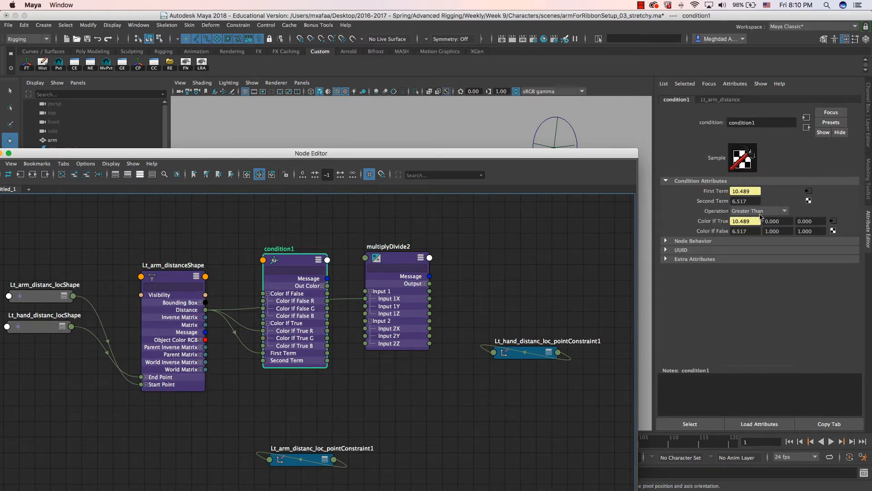
pyautogui.doubleClick(739, 200)
pyautogui.doubleClick(732, 222)
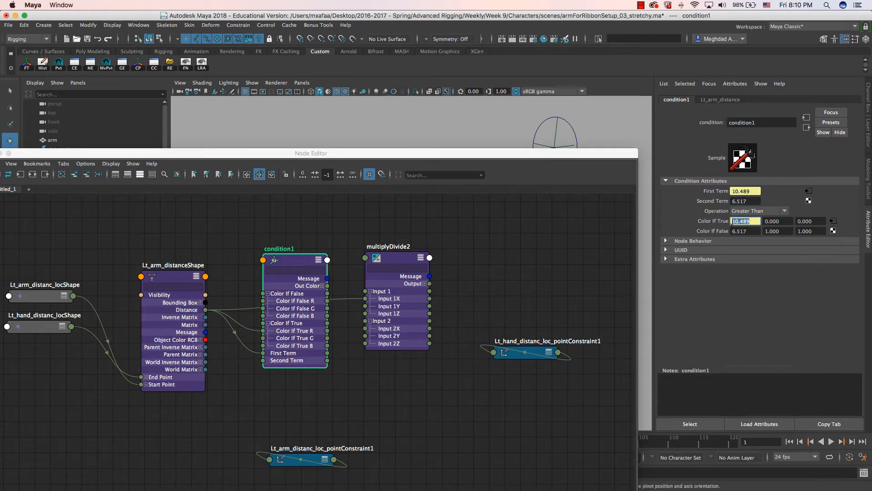
pyautogui.doubleClick(731, 231)
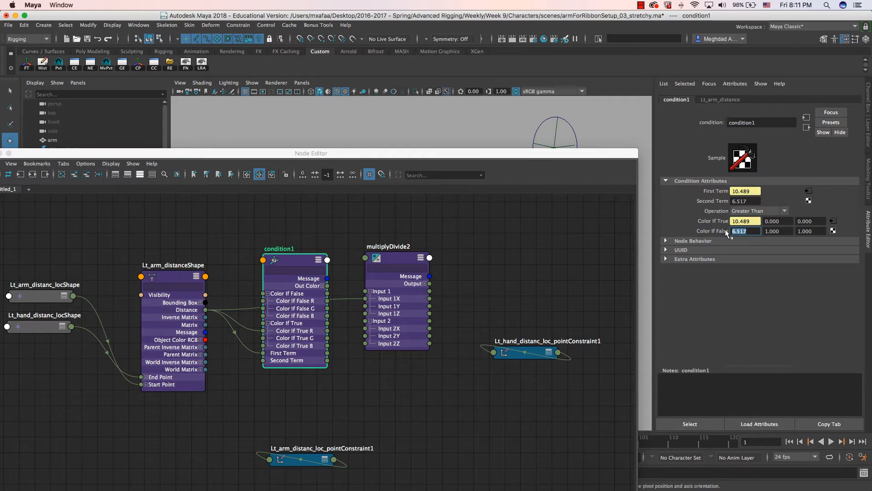
pyautogui.moveTo(397, 261); pyautogui.dragTo(398, 259)
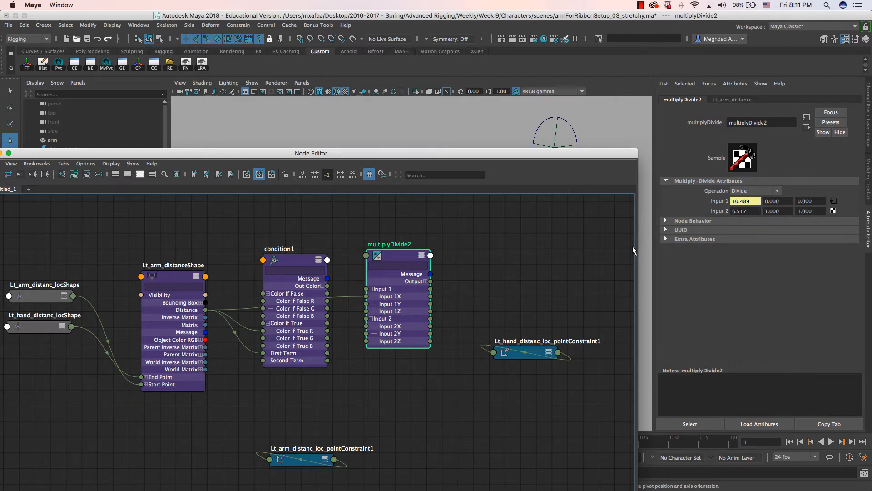
pyautogui.moveTo(395, 258); pyautogui.dragTo(399, 253)
# - Rename multiplyDivide2 to Lt_arm_stretchy_scalingFactor
pyautogui.doubleClick(398, 240)
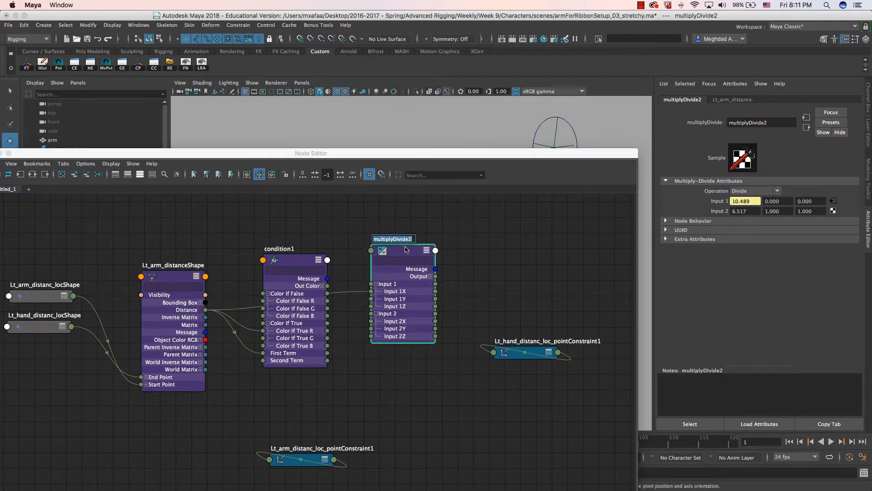
pyautogui.write('scalingFActor')
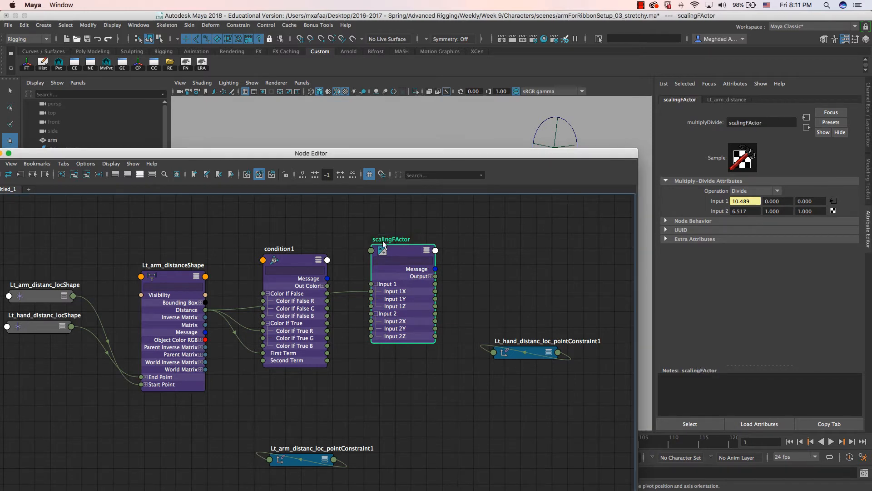
pyautogui.press('Return')
pyautogui.press('Home')
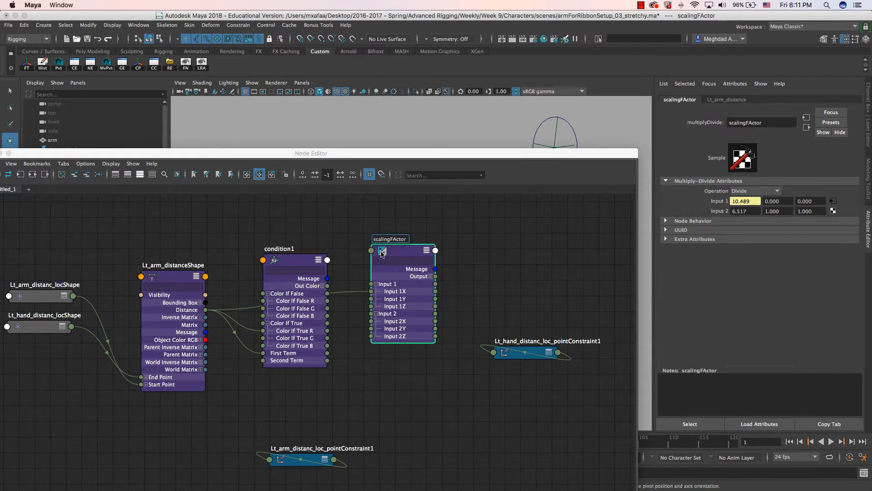
pyautogui.write('Lt_arm')
pyautogui.write('_')
pyautogui.write('stretchy_s')
pyautogui.press('End')
pyautogui.press('BackSpace')
pyautogui.write('a')
pyautogui.press('Return')
# - Reposition the renamed node, expand its Output X, Y, Z, and move the Node Editor down
pyautogui.moveTo(398, 256)
pyautogui.mouseDown()
pyautogui.moveTo(391, 239)
pyautogui.moveTo(402, 242)
pyautogui.mouseUp()
pyautogui.click(421, 269)
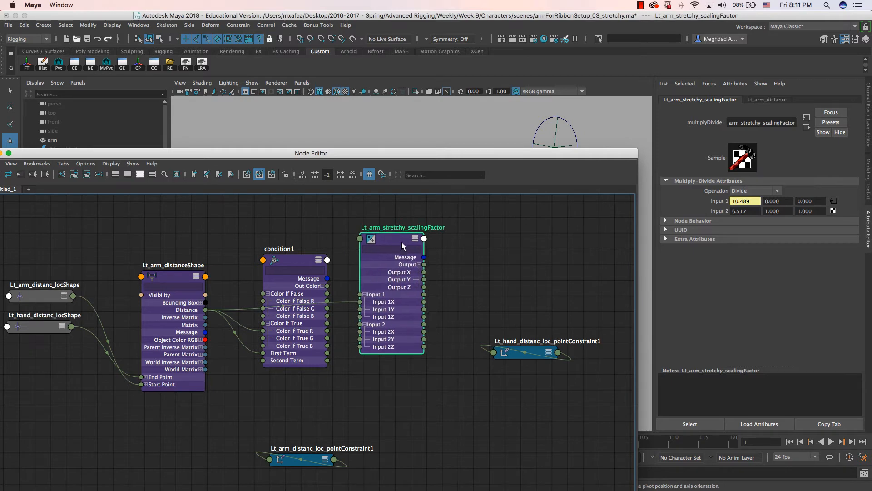
pyautogui.moveTo(515, 158); pyautogui.dragTo(438, 317)
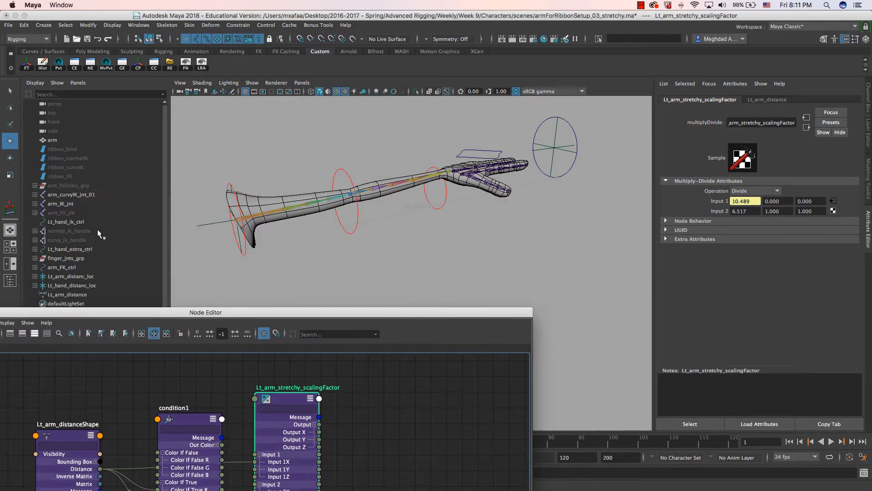
# - Expand arm_IK_jnt down to wrist_IK_jnt, frame the arm, and restore the Node Editor size
pyautogui.click(34, 203)
pyautogui.click(40, 212)
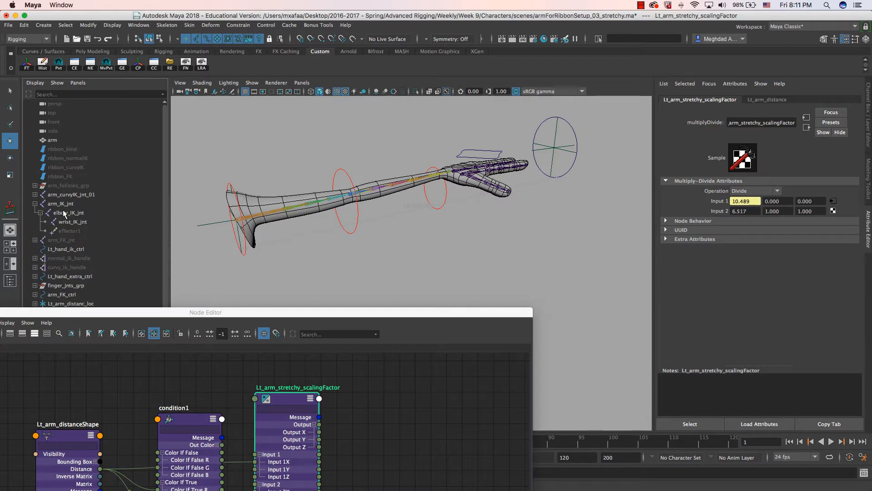
pyautogui.click(66, 204)
pyautogui.press('f')
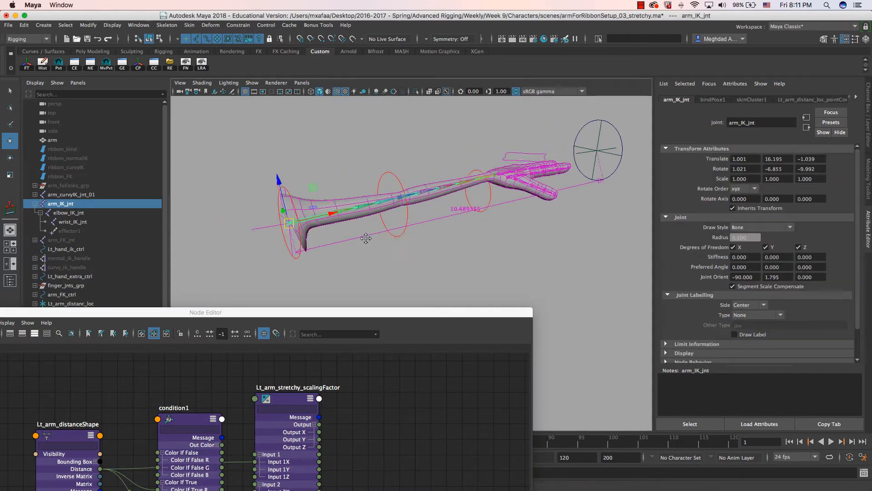
pyautogui.keyDown('alt'); pyautogui.moveTo(323, 226); pyautogui.dragTo(396, 234); pyautogui.keyUp('alt')
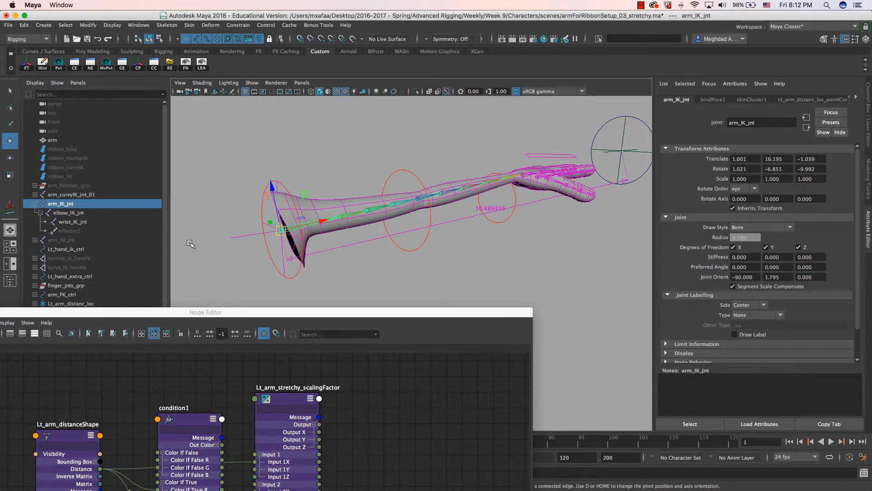
pyautogui.doubleClick(218, 312)
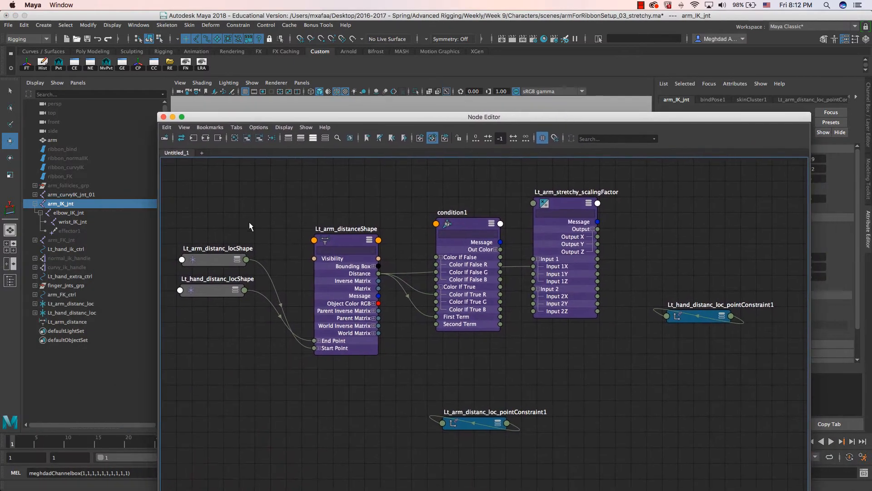
# - Add arm_IK_jnt, elbow_IK_jnt and wrist_IK_jnt to the graph and remove both point constraint nodes
pyautogui.moveTo(617, 314); pyautogui.dragTo(509, 307, button='middle')
pyautogui.keyDown('shift'); pyautogui.click(73, 221); pyautogui.keyUp('shift')
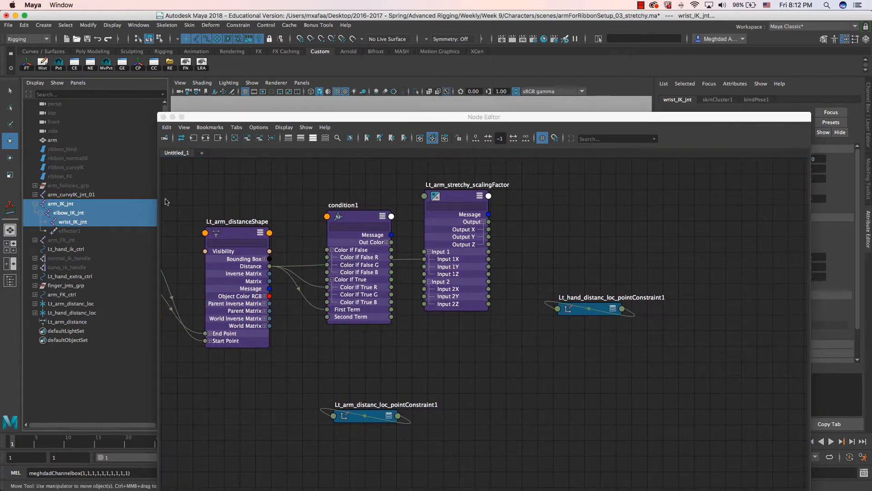
pyautogui.click(247, 138)
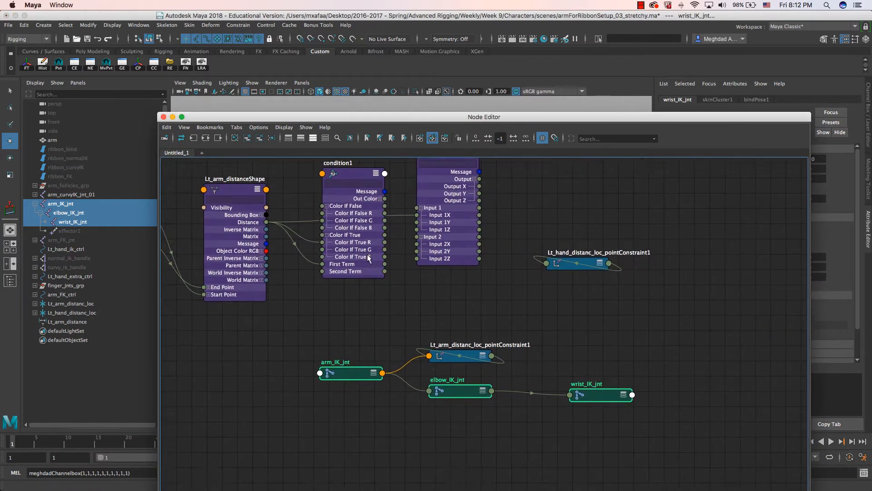
pyautogui.moveTo(530, 248); pyautogui.dragTo(545, 271)
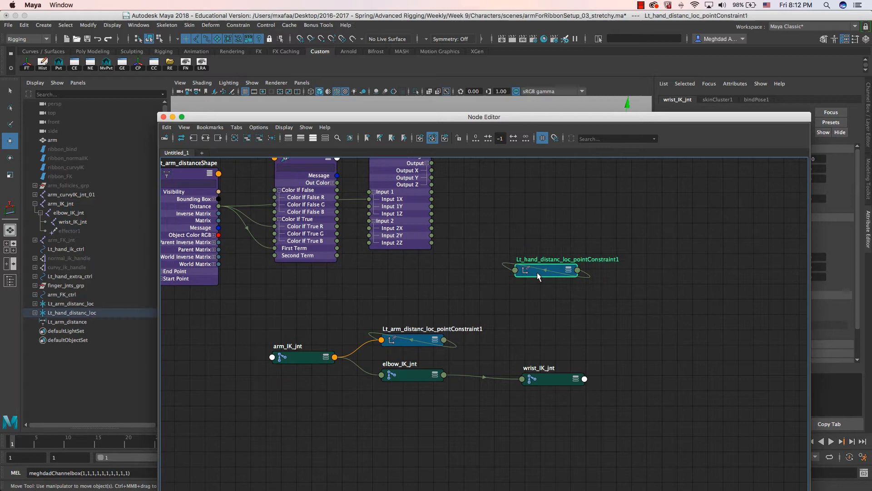
pyautogui.keyDown('shift'); pyautogui.click(424, 336); pyautogui.keyUp('shift')
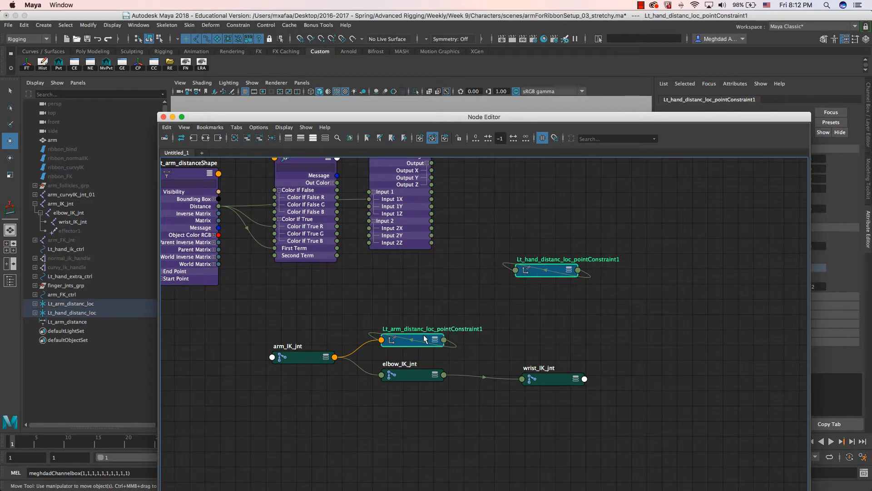
pyautogui.click(260, 137)
# - Arrange the three IK joint nodes in a row and expand them to show all attributes
pyautogui.moveTo(296, 339); pyautogui.dragTo(587, 408)
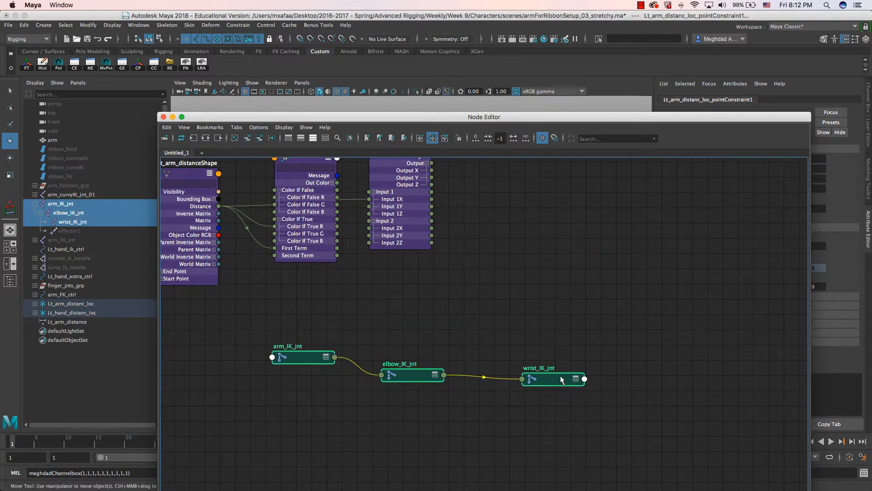
pyautogui.moveTo(563, 379); pyautogui.dragTo(700, 228)
pyautogui.keyDown('alt'); pyautogui.moveTo(631, 262); pyautogui.dragTo(592, 360, button='middle'); pyautogui.keyUp('alt')
pyautogui.moveTo(406, 300); pyautogui.dragTo(462, 237)
pyautogui.click(556, 262)
pyautogui.moveTo(565, 255); pyautogui.dragTo(536, 238)
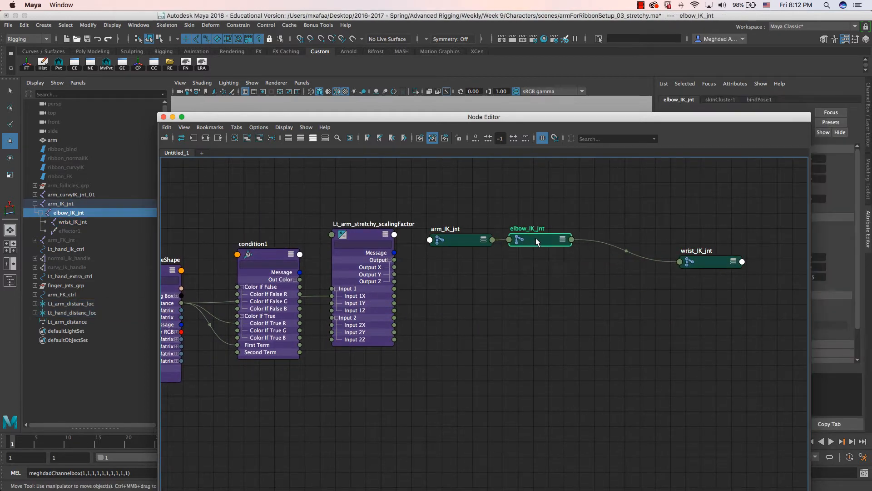
pyautogui.moveTo(713, 258); pyautogui.dragTo(628, 238)
pyautogui.moveTo(462, 209); pyautogui.dragTo(671, 288)
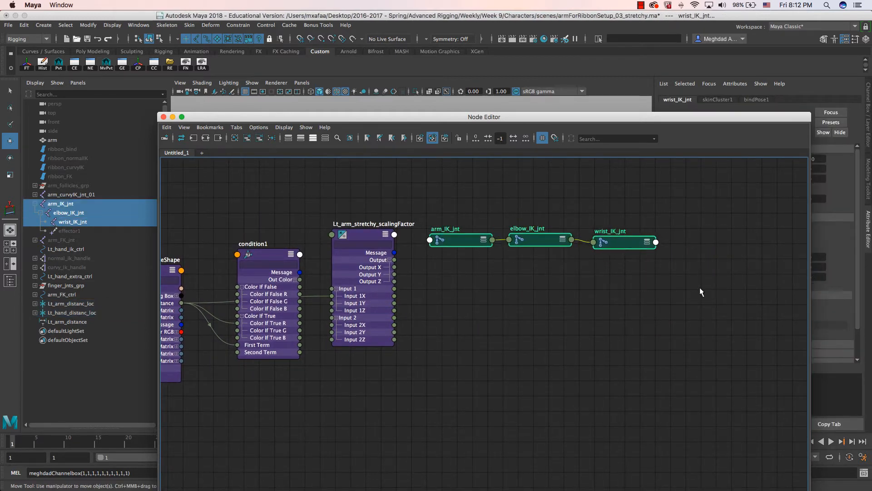
pyautogui.press('3')
pyautogui.moveTo(426, 278); pyautogui.dragTo(409, 263, button='middle')
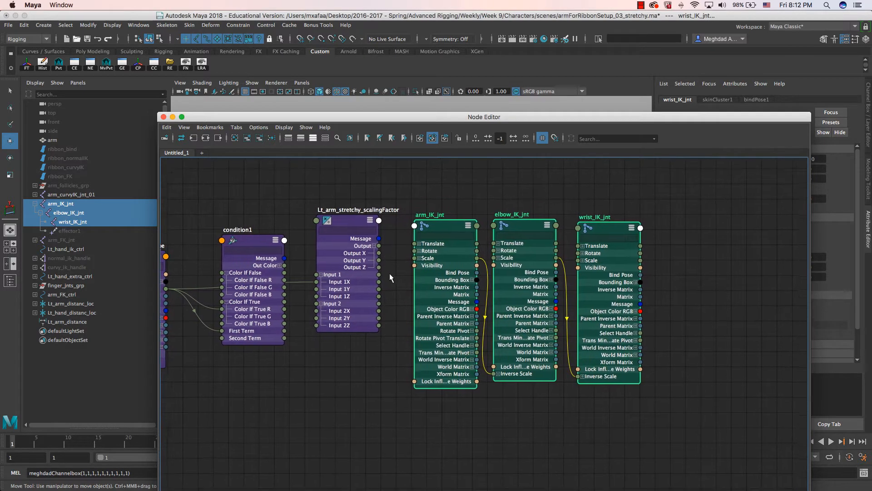
# - Wire Lt_arm_stretchy_scalingFactor Output X into Scale X of arm_IK_jnt, elbow_IK_jnt and wrist_IK_jnt
pyautogui.click(345, 226)
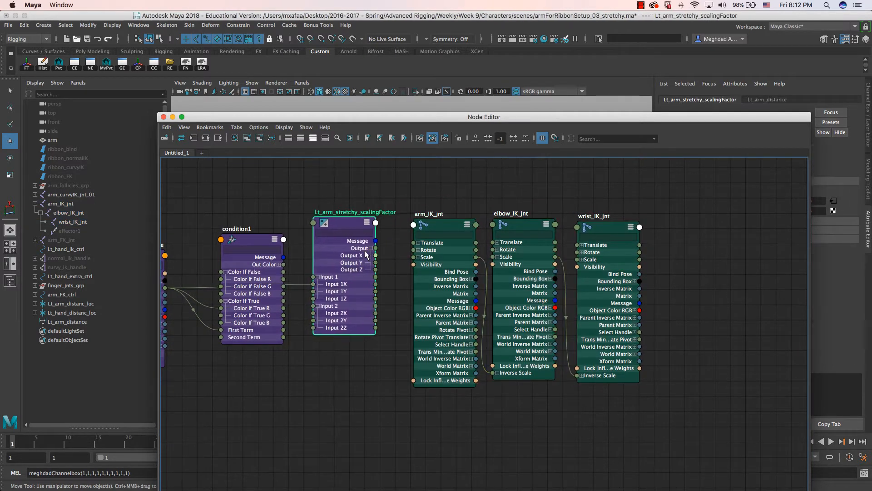
pyautogui.moveTo(351, 228); pyautogui.dragTo(358, 229)
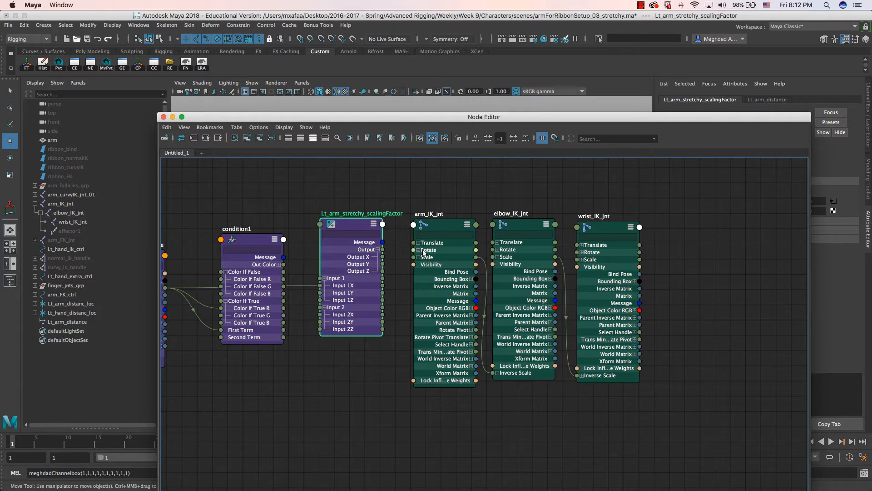
pyautogui.click(418, 257)
pyautogui.click(498, 257)
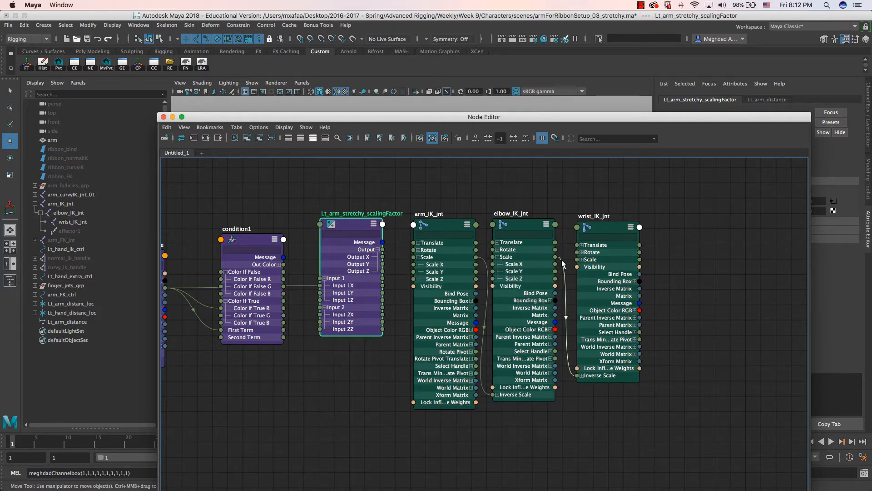
pyautogui.click(581, 259)
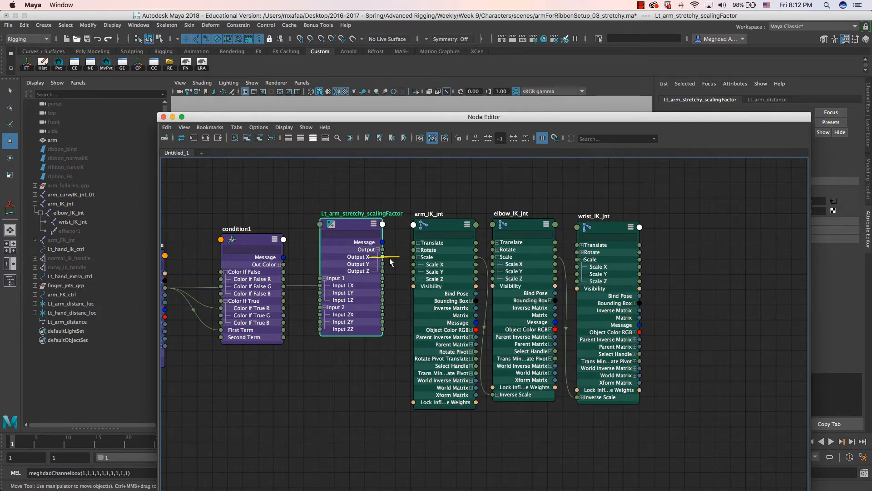
pyautogui.moveTo(383, 257); pyautogui.dragTo(477, 264)
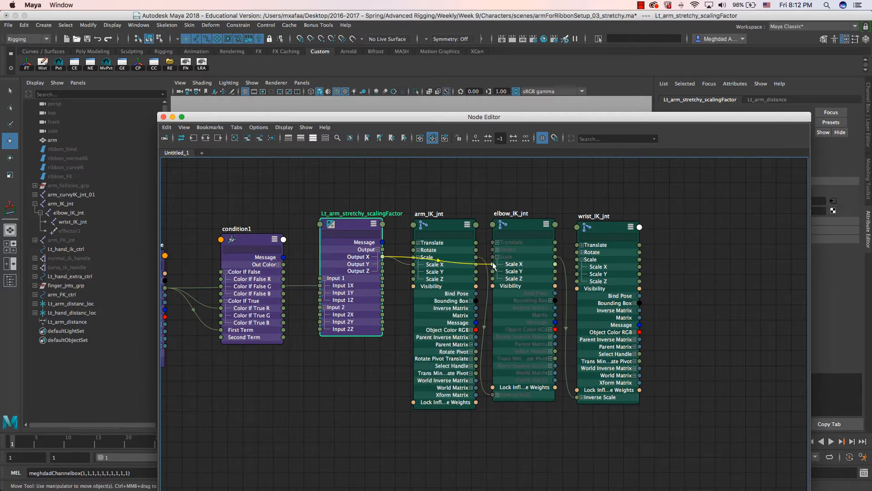
pyautogui.moveTo(382, 257); pyautogui.dragTo(555, 271)
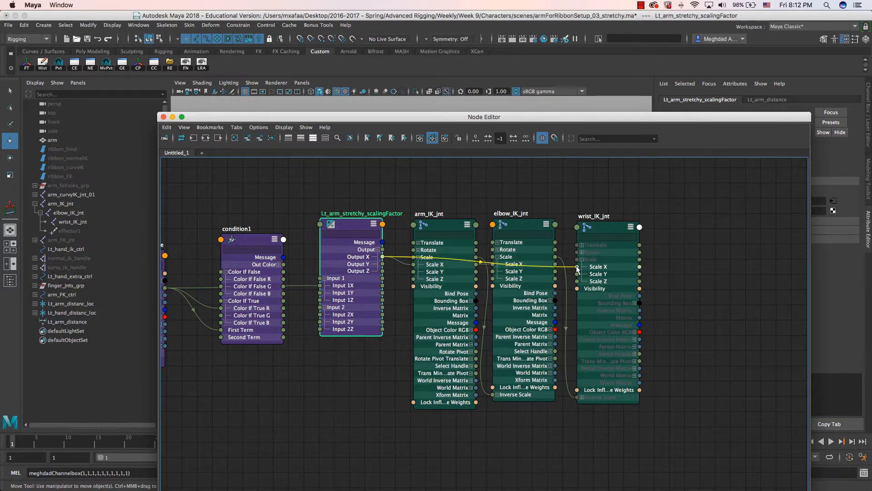
pyautogui.moveTo(384, 120); pyautogui.dragTo(422, 135)
pyautogui.press('super+w')
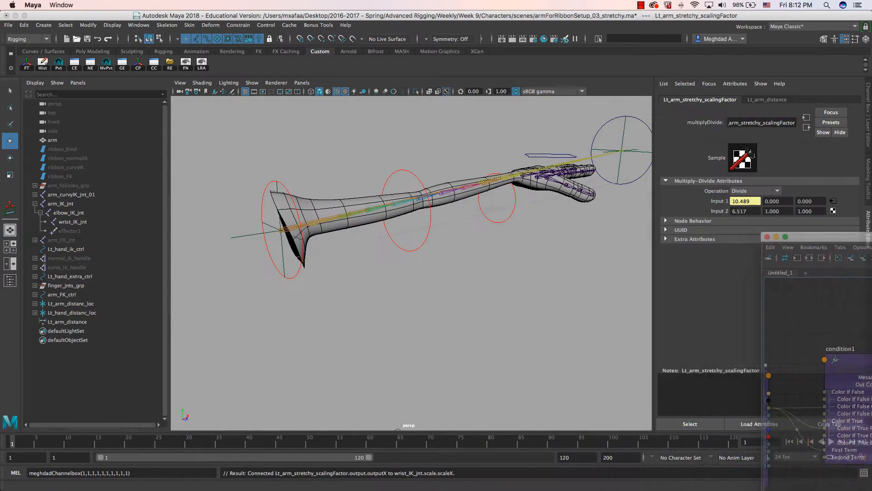
# - Move the hand IK control to stretch the arm, then save the scene
pyautogui.scroll(-3, 403, 233)
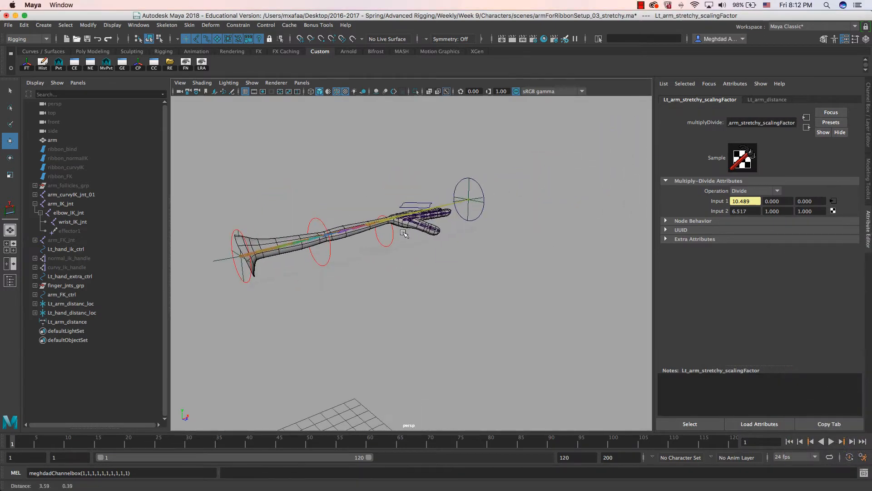
pyautogui.keyDown('alt'); pyautogui.moveTo(403, 234); pyautogui.dragTo(473, 212); pyautogui.keyUp('alt')
pyautogui.click(479, 221)
pyautogui.keyDown('alt'); pyautogui.moveTo(473, 212); pyautogui.dragTo(483, 218); pyautogui.keyUp('alt')
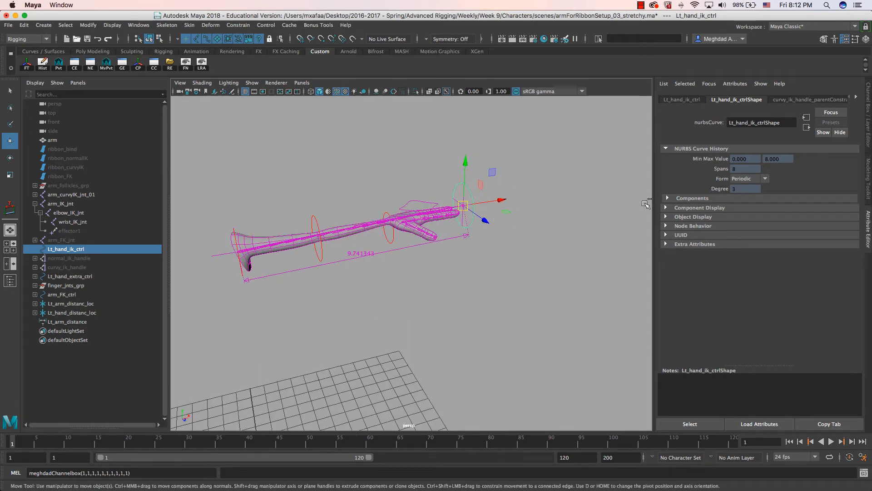
pyautogui.click(455, 200)
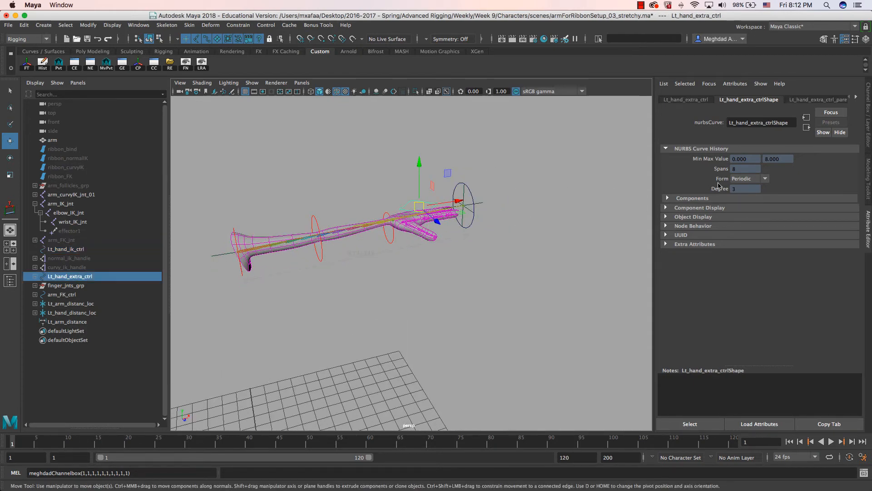
pyautogui.press('super+s')
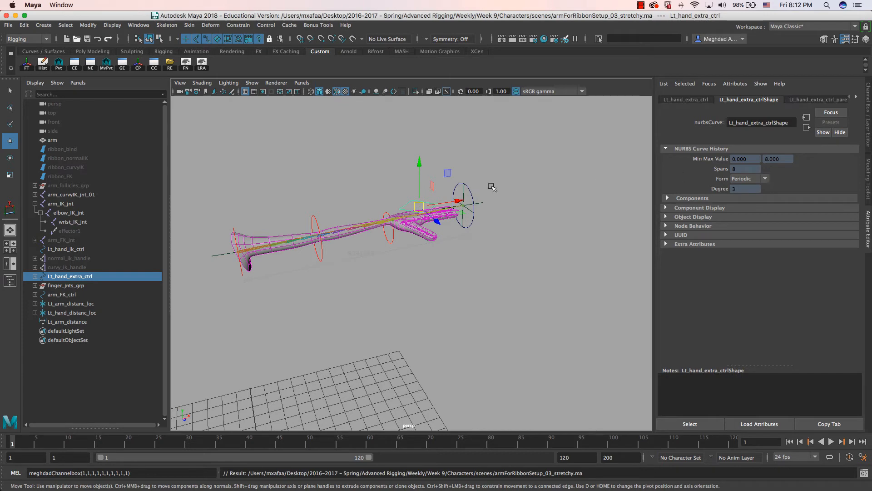
# - Drag Lt_hand_ik_ctrl to -3.577, -0.125, -0.732 to retest the stretch, then reopen the Node Editor
pyautogui.hotkey('ctrl', 'a')
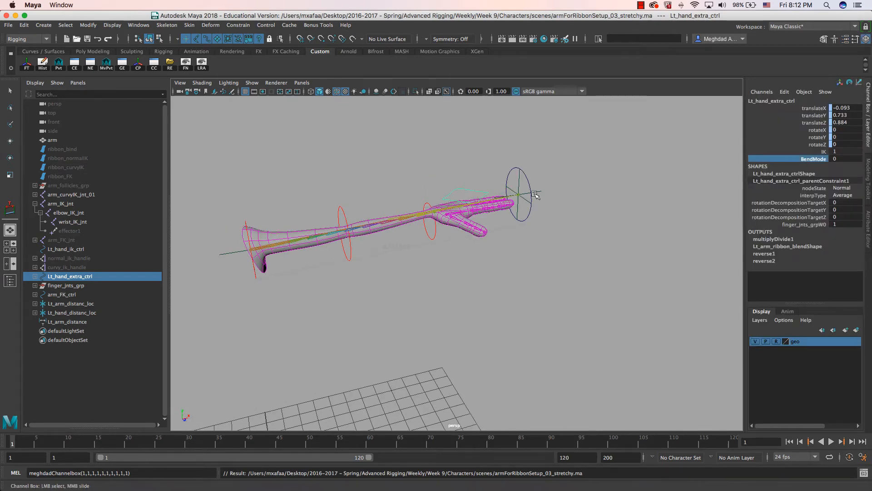
pyautogui.click(522, 205)
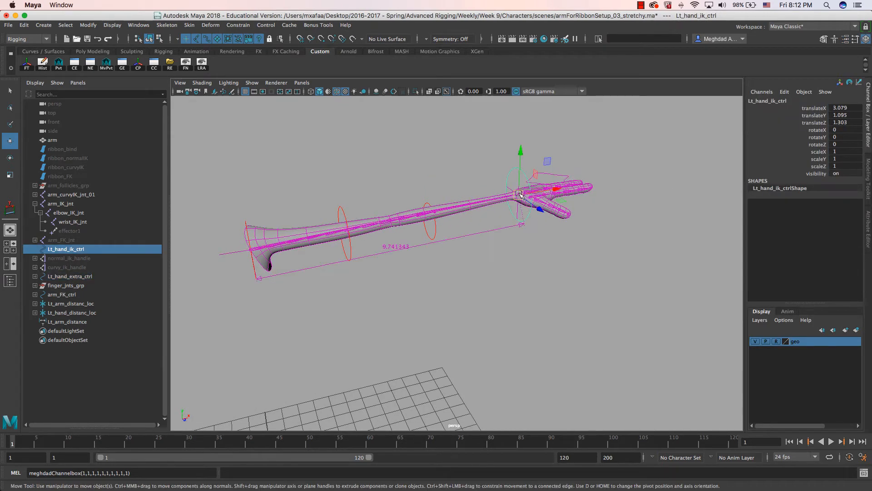
pyautogui.moveTo(518, 195); pyautogui.dragTo(316, 209)
pyautogui.hotkey('alt', 'n')
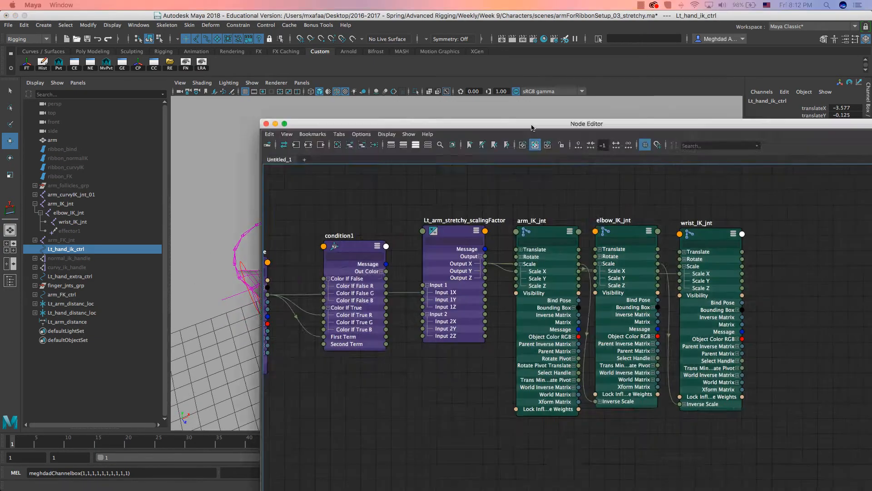
# - Rearrange condition1 and Lt_arm_stretchy_scalingFactor beside the arm distance node
pyautogui.click(260, 226)
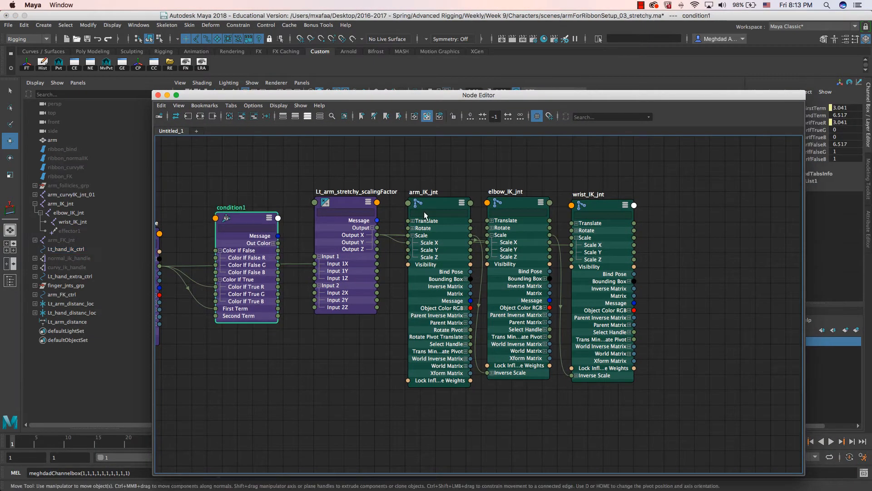
pyautogui.moveTo(677, 97); pyautogui.dragTo(514, 100)
pyautogui.hotkey('ctrl', 'a')
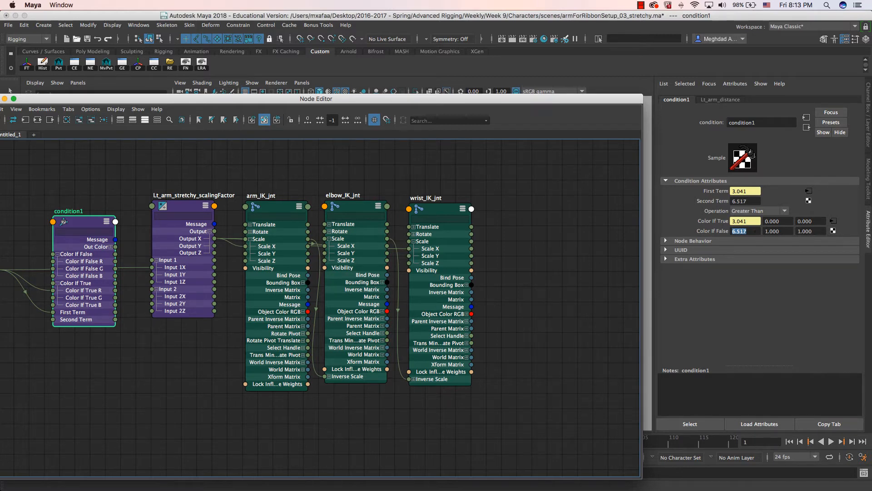
pyautogui.click(177, 208)
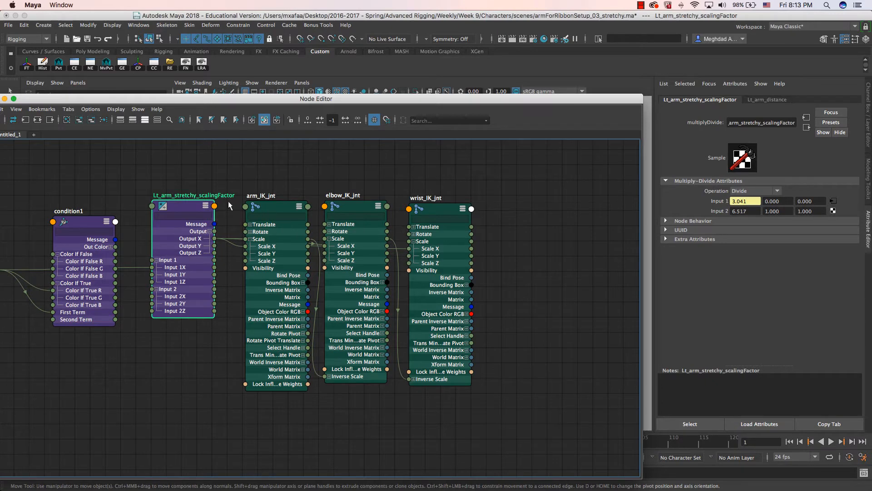
pyautogui.moveTo(177, 205); pyautogui.dragTo(176, 206)
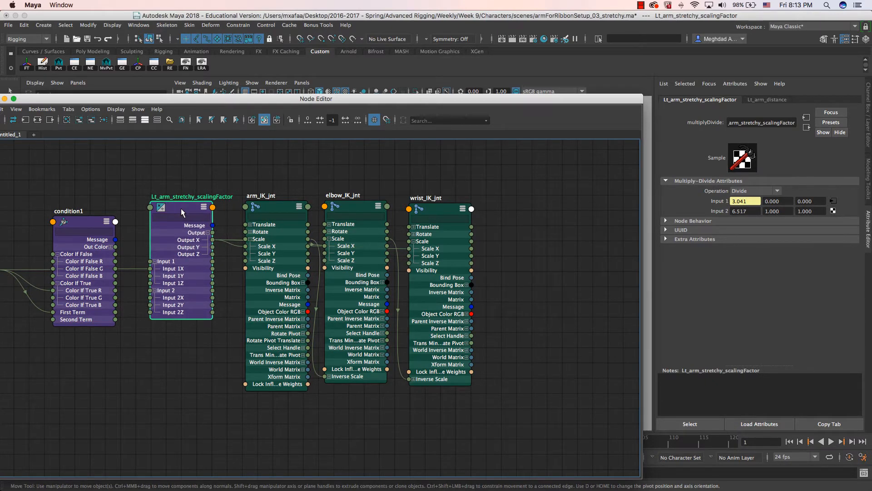
pyautogui.click(82, 221)
pyautogui.moveTo(176, 207); pyautogui.dragTo(179, 164)
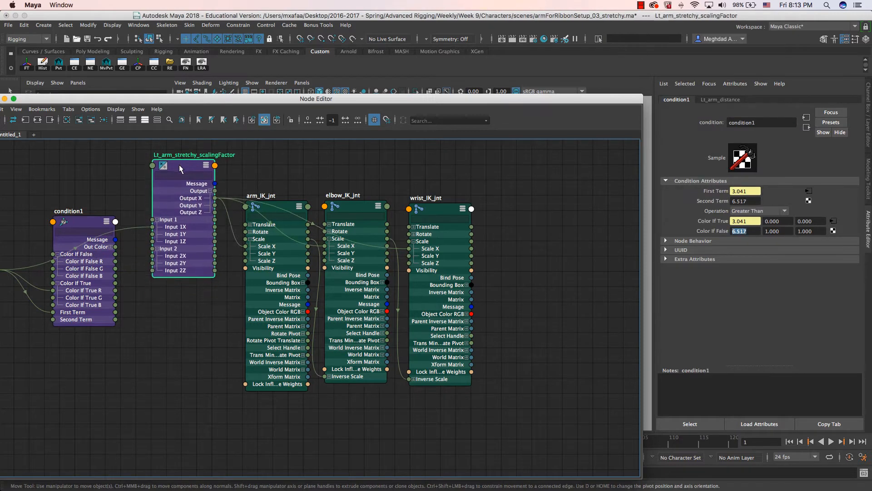
pyautogui.click(91, 222)
pyautogui.moveTo(91, 221); pyautogui.dragTo(87, 182)
pyautogui.keyDown('alt'); pyautogui.moveTo(146, 297); pyautogui.dragTo(191, 313, button='middle'); pyautogui.keyUp('alt')
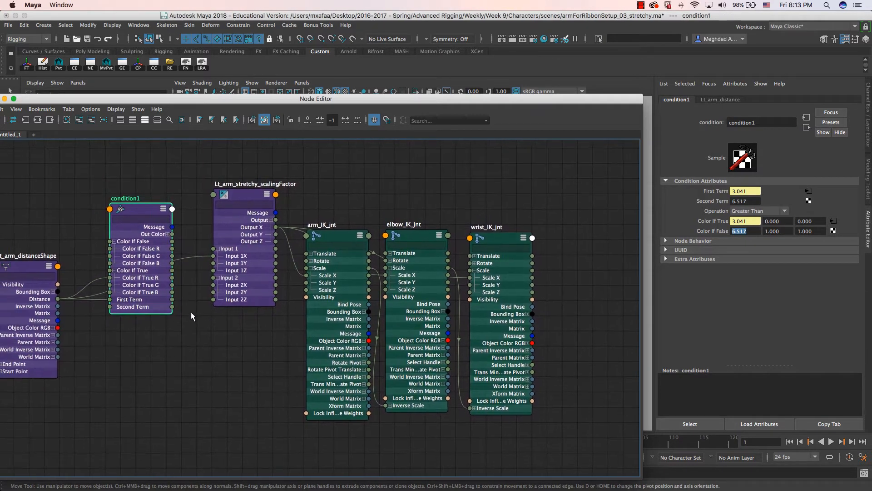
pyautogui.moveTo(144, 211); pyautogui.dragTo(140, 198)
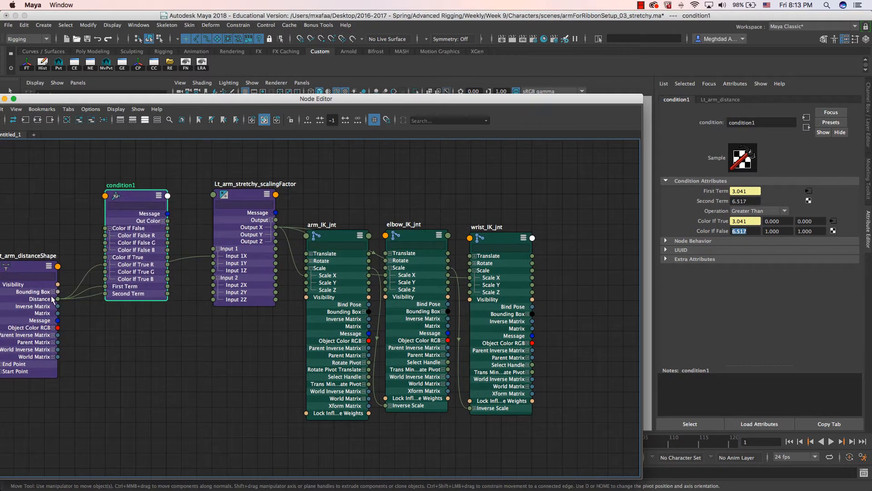
pyautogui.moveTo(236, 202); pyautogui.dragTo(224, 205)
# - Connect condition1's Out Color R into Lt_arm_stretchy_scalingFactor's Input 1X
pyautogui.click(163, 221)
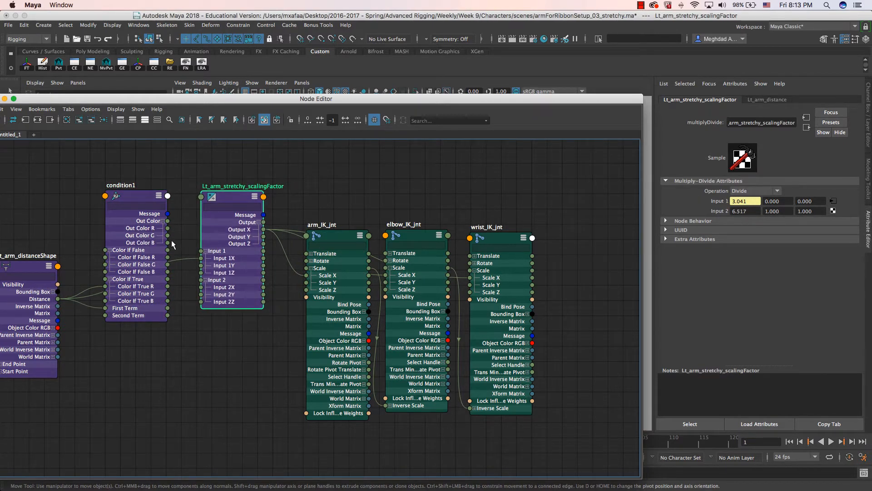
pyautogui.moveTo(135, 198); pyautogui.dragTo(133, 177)
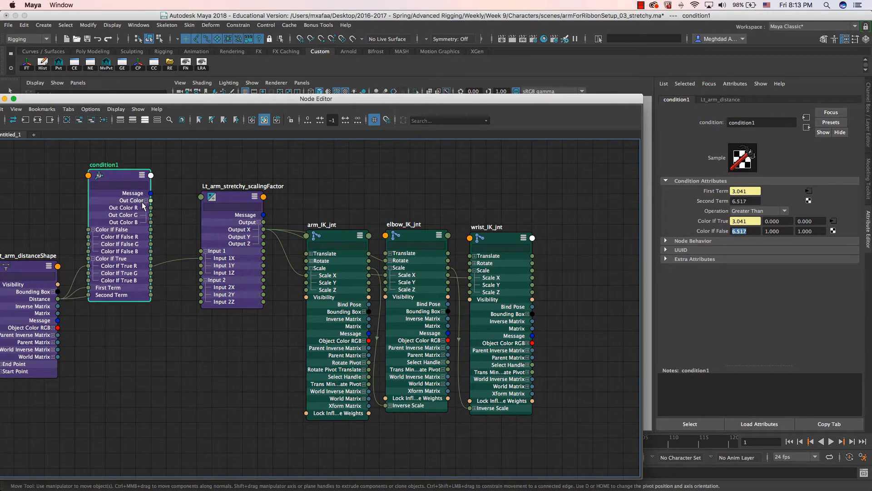
pyautogui.moveTo(150, 209); pyautogui.dragTo(201, 259)
pyautogui.moveTo(231, 194); pyautogui.dragTo(222, 194)
pyautogui.click(182, 265)
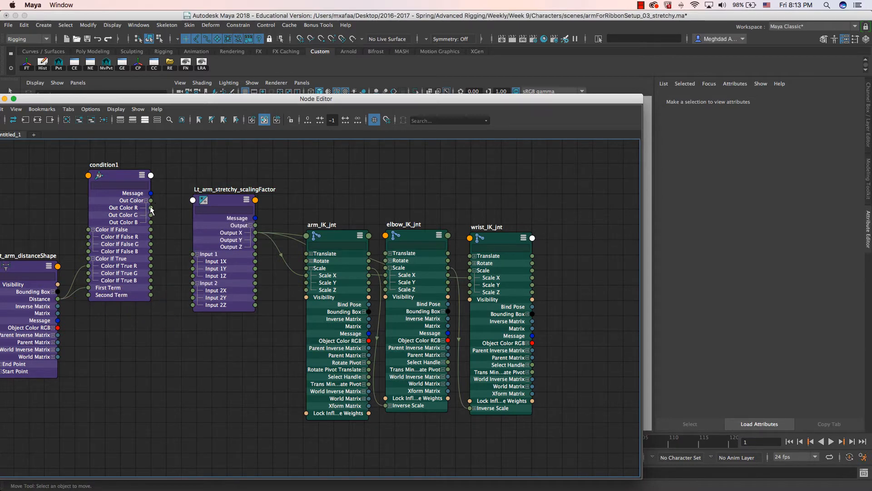
pyautogui.moveTo(151, 208); pyautogui.dragTo(193, 262)
pyautogui.press('super+w')
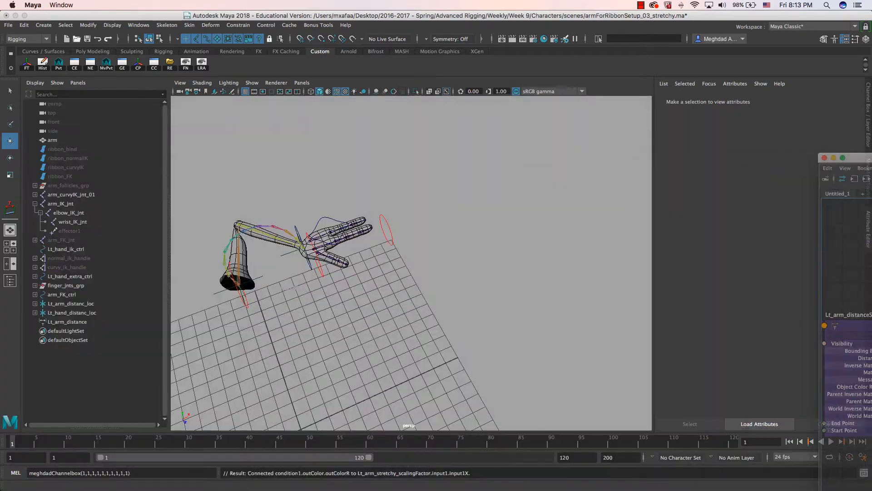
# - Hide ribbon_FK and select ribbon_normalIK to show it instead
pyautogui.keyDown('alt'); pyautogui.moveTo(422, 245); pyautogui.dragTo(557, 188); pyautogui.keyUp('alt')
pyautogui.click(350, 210)
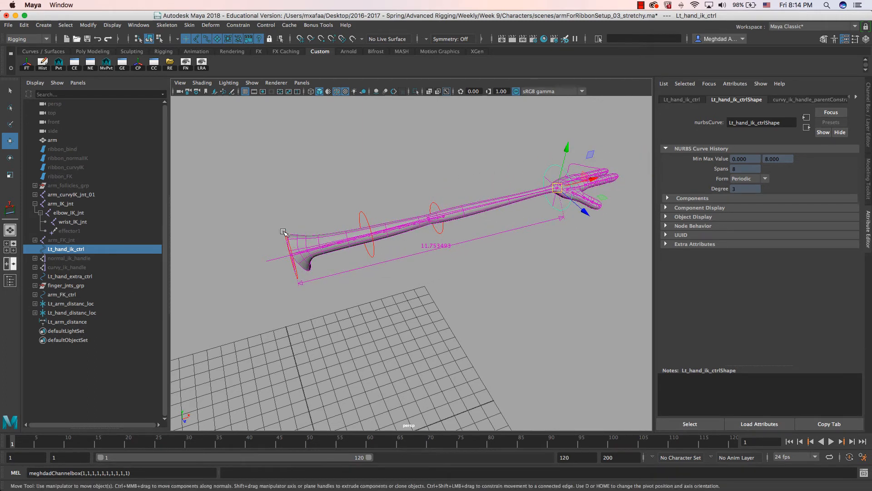
pyautogui.click(68, 176)
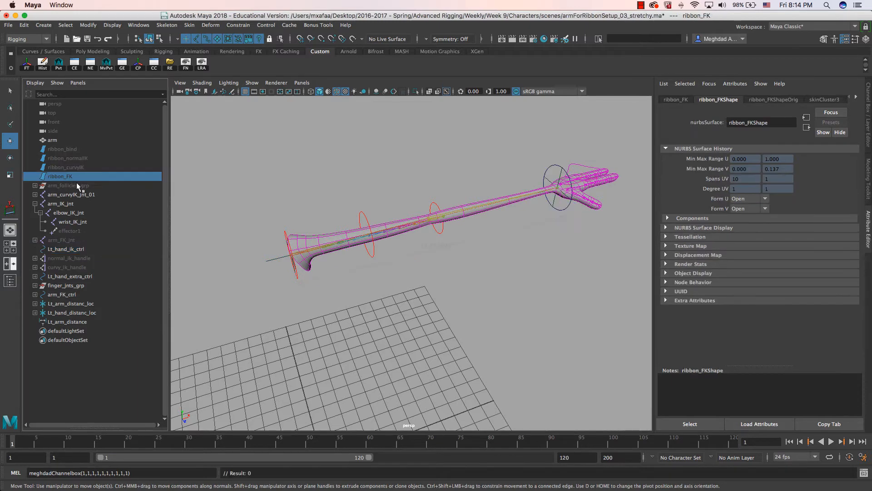
pyautogui.keyDown('alt'); pyautogui.moveTo(377, 244); pyautogui.dragTo(434, 241); pyautogui.keyUp('alt')
pyautogui.click(66, 167)
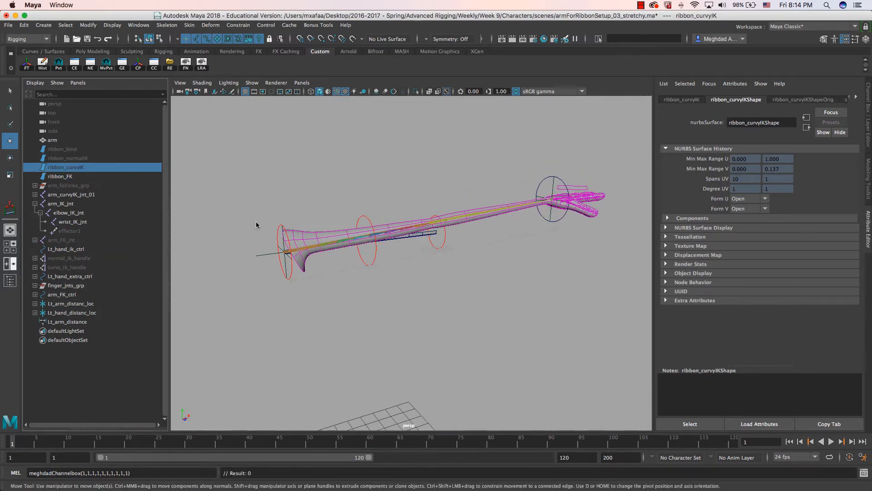
pyautogui.click(70, 177)
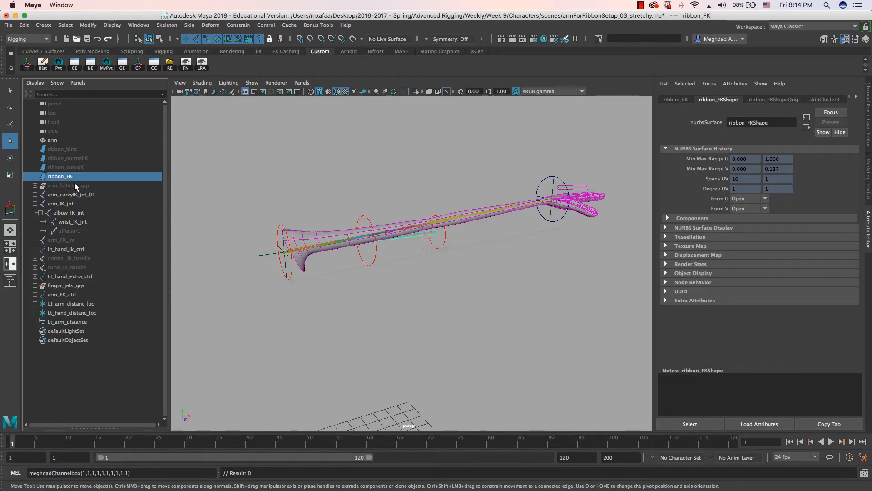
pyautogui.press('h')
pyautogui.click(71, 159)
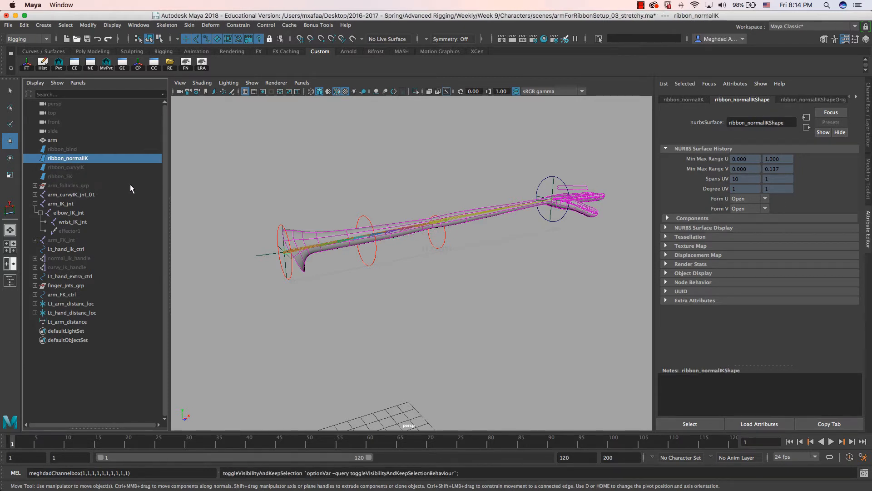
# - In wireframe, move Lt_hand_ik_ctrl toward the shoulder until the arm distance reads 6.394
pyautogui.keyDown('alt'); pyautogui.moveTo(356, 216); pyautogui.dragTo(364, 237); pyautogui.keyUp('alt')
pyautogui.press('4')
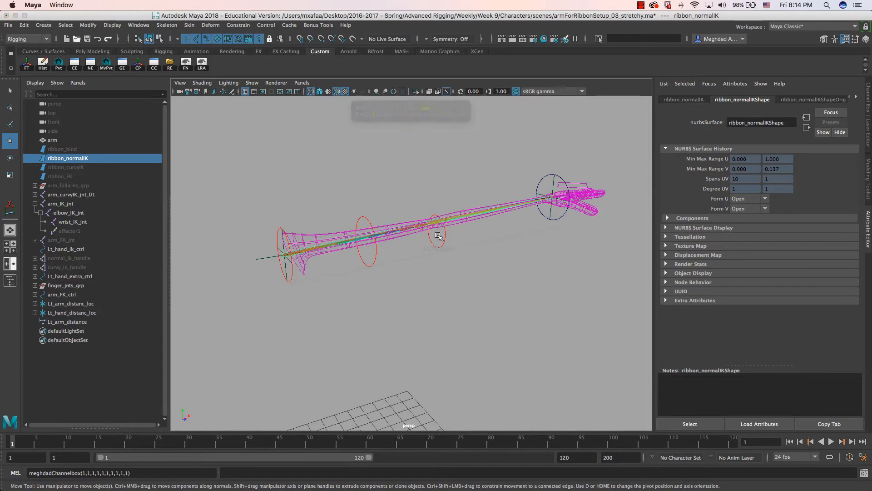
pyautogui.keyDown('alt'); pyautogui.moveTo(440, 236); pyautogui.dragTo(410, 225); pyautogui.keyUp('alt')
pyautogui.keyDown('alt'); pyautogui.moveTo(416, 233); pyautogui.dragTo(447, 237, button='middle'); pyautogui.keyUp('alt')
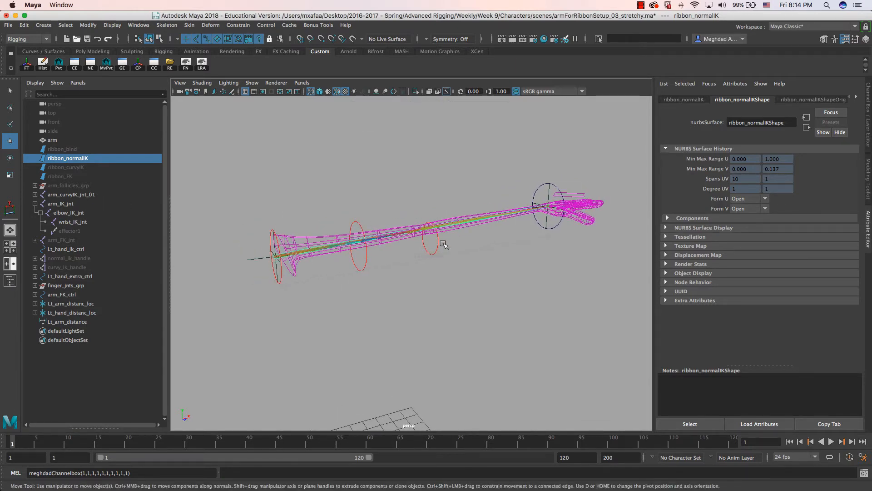
pyautogui.keyDown('alt'); pyautogui.moveTo(537, 196); pyautogui.dragTo(470, 249); pyautogui.keyUp('alt')
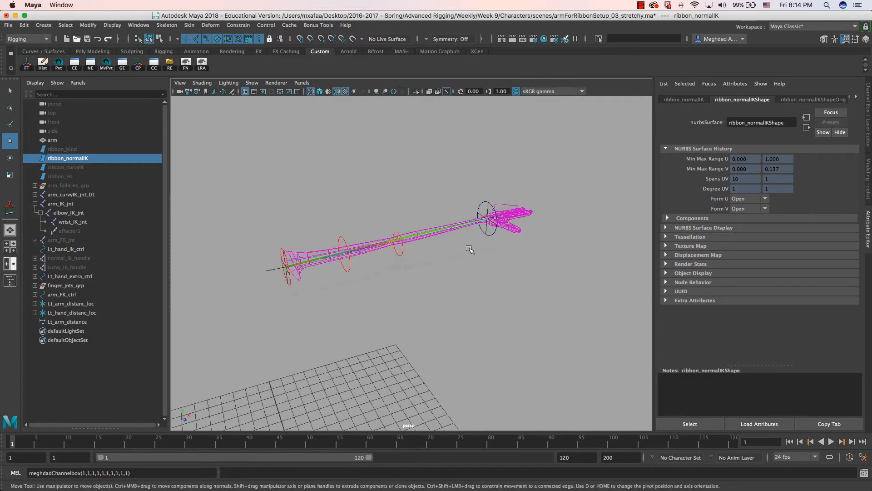
pyautogui.click(480, 206)
pyautogui.moveTo(488, 218)
pyautogui.mouseDown()
pyautogui.moveTo(609, 196)
pyautogui.moveTo(405, 221)
pyautogui.moveTo(359, 245)
pyautogui.moveTo(406, 248)
pyautogui.moveTo(315, 274)
pyautogui.moveTo(448, 258)
pyautogui.moveTo(434, 233)
pyautogui.moveTo(390, 299)
pyautogui.mouseUp()
pyautogui.press('5')
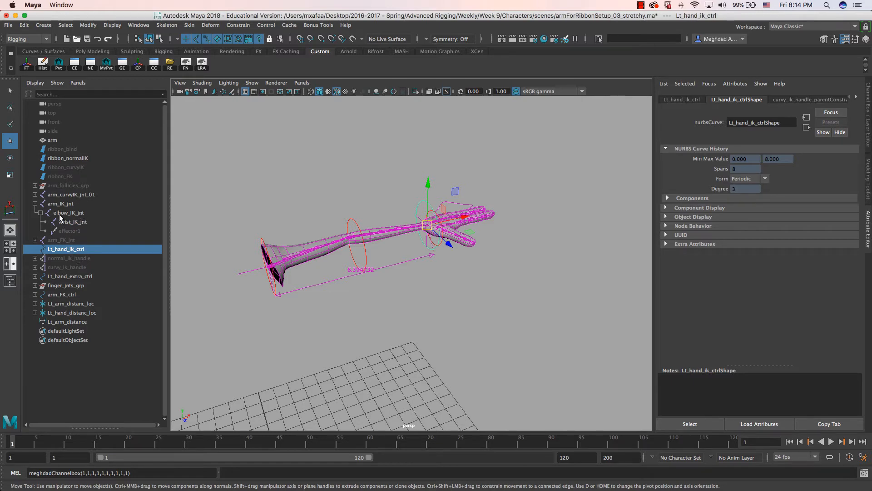
# - Pull Lt_hand_ik_ctrl outward to stretch the arm
pyautogui.click(68, 194)
pyautogui.keyDown('alt'); pyautogui.moveTo(243, 273); pyautogui.dragTo(354, 295); pyautogui.keyUp('alt')
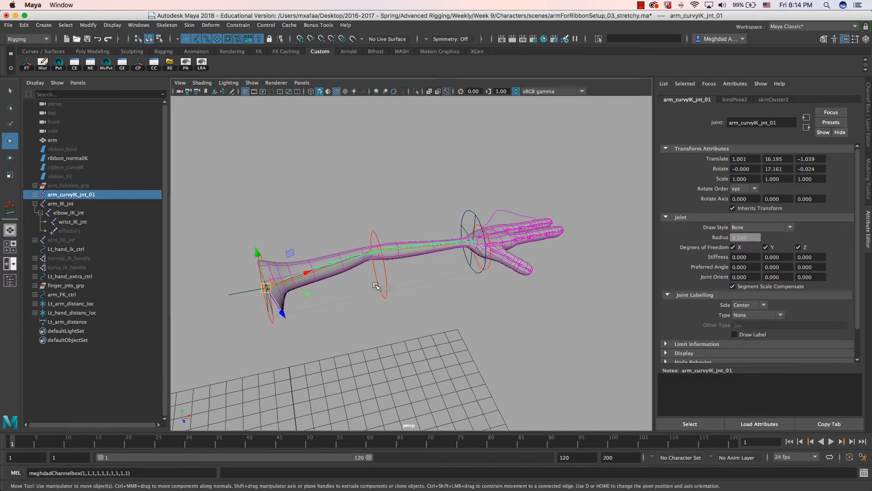
pyautogui.click(468, 211)
pyautogui.moveTo(474, 242); pyautogui.dragTo(591, 217)
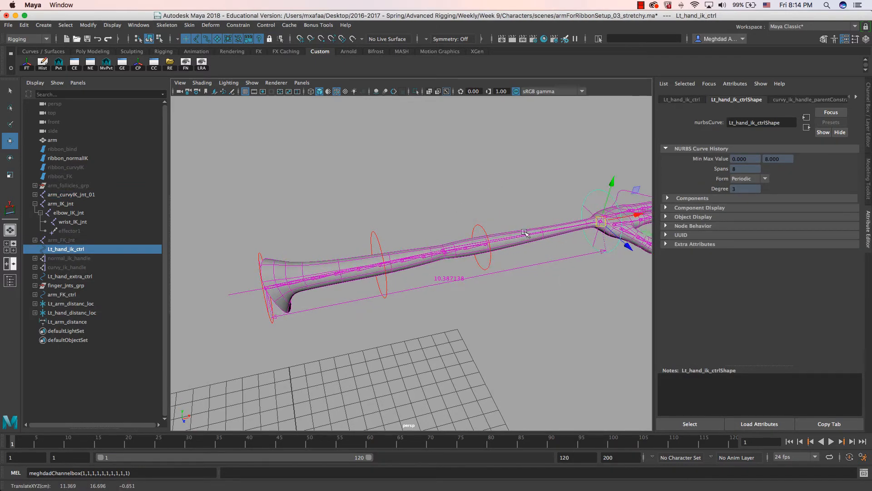
pyautogui.keyDown('alt'); pyautogui.moveTo(454, 282); pyautogui.dragTo(436, 290); pyautogui.keyUp('alt')
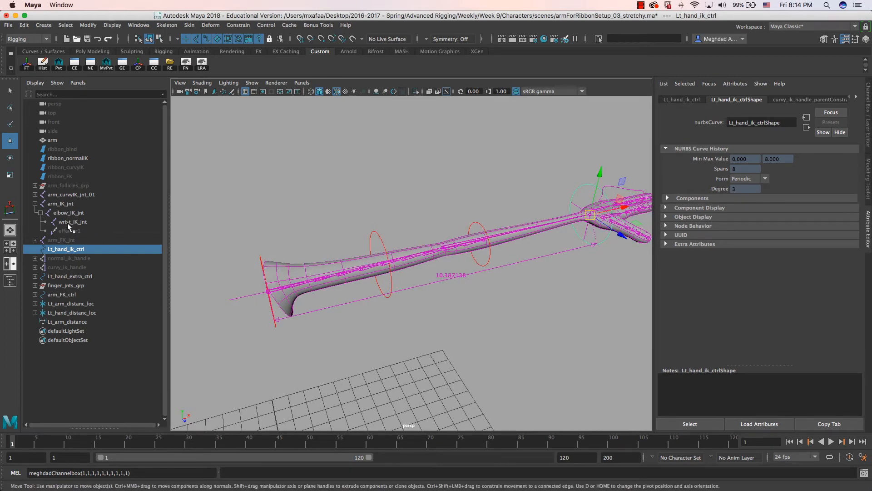
# - Inspect arm_FK_jnt and arm_curvyIK_jnt_01, then reopen the Node Editor and move scalingFactor left
pyautogui.click(68, 240)
pyautogui.click(68, 194)
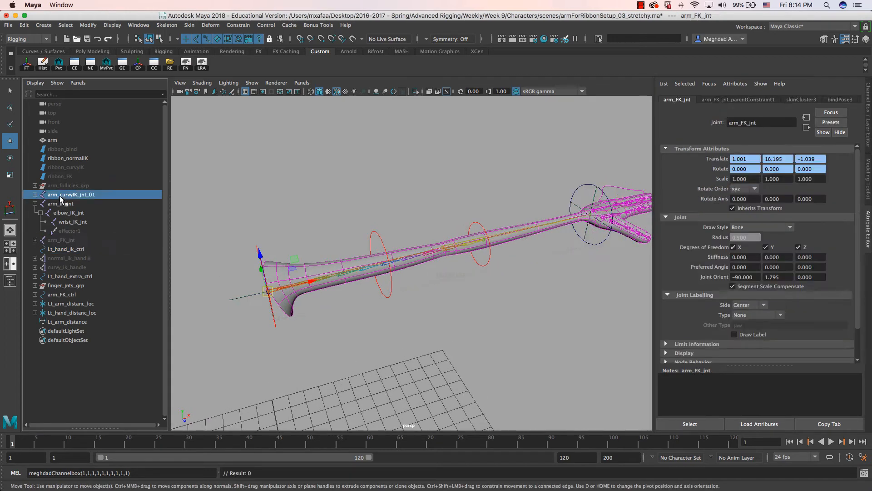
pyautogui.keyDown('alt'); pyautogui.moveTo(409, 295); pyautogui.dragTo(426, 286); pyautogui.keyUp('alt')
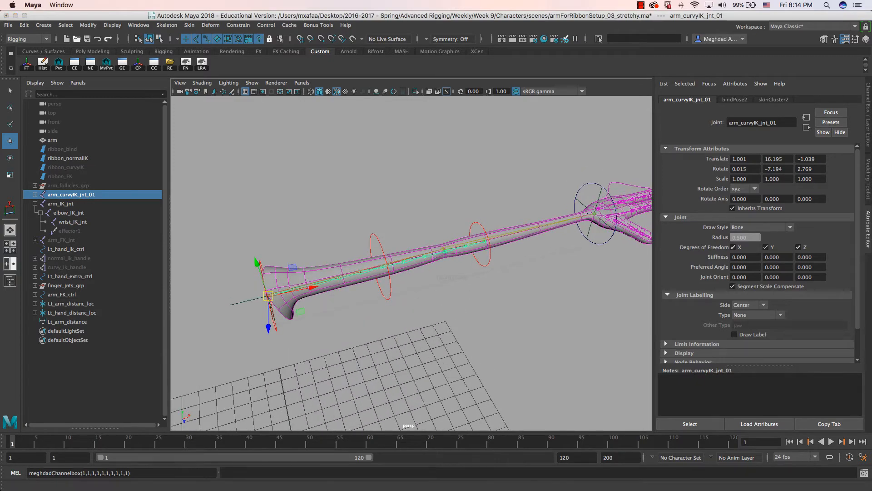
pyautogui.click(90, 63)
pyautogui.moveTo(363, 180); pyautogui.dragTo(336, 144)
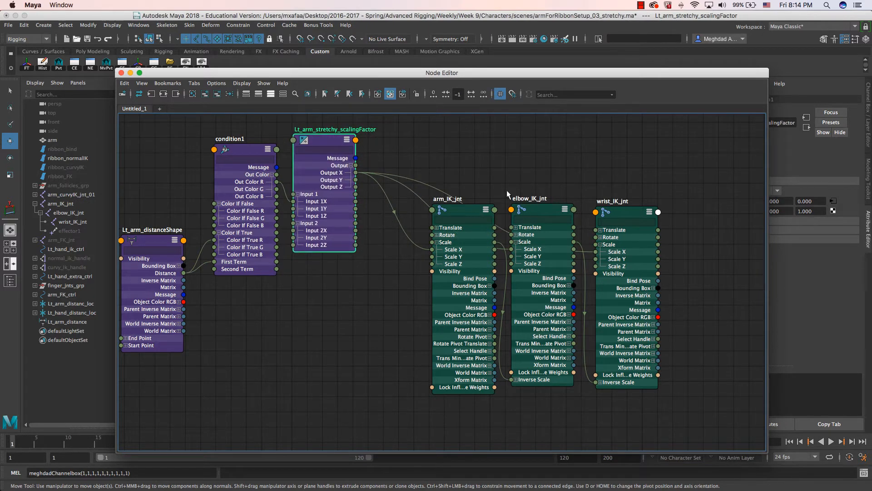
# - Remove the arm, elbow and wrist IK joint nodes from the Node Editor graph
pyautogui.moveTo(443, 176); pyautogui.dragTo(695, 365)
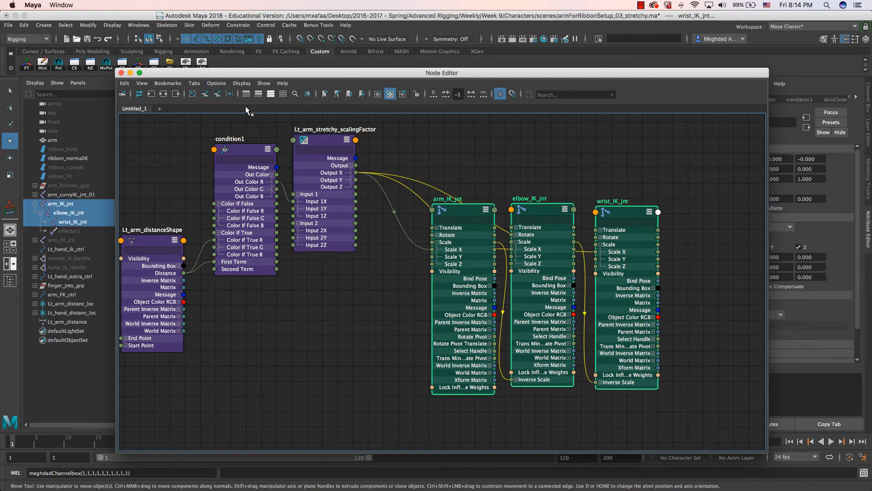
pyautogui.click(217, 95)
pyautogui.moveTo(279, 74); pyautogui.dragTo(341, 85)
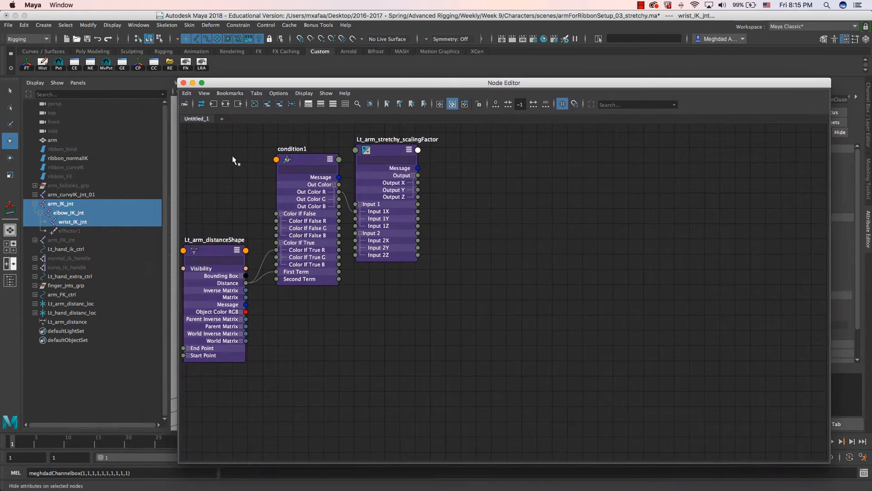
# - Add the curvy IK chain, arm_curvyIK_jnt_01 through arm_curvyIK_jnt_011, to the Node Editor graph
pyautogui.click(77, 195)
pyautogui.keyDown('shift'); pyautogui.click(35, 194); pyautogui.keyUp('shift')
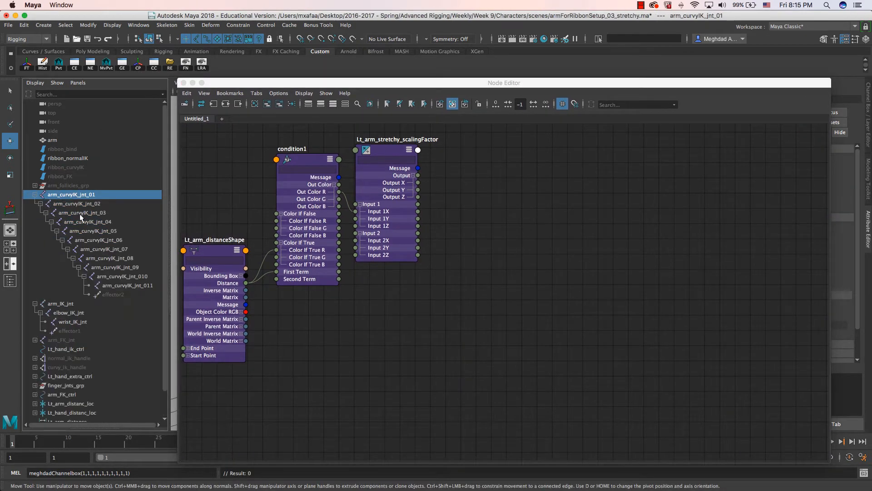
pyautogui.keyDown('shift'); pyautogui.click(121, 286); pyautogui.keyUp('shift')
pyautogui.moveTo(77, 204); pyautogui.dragTo(602, 204)
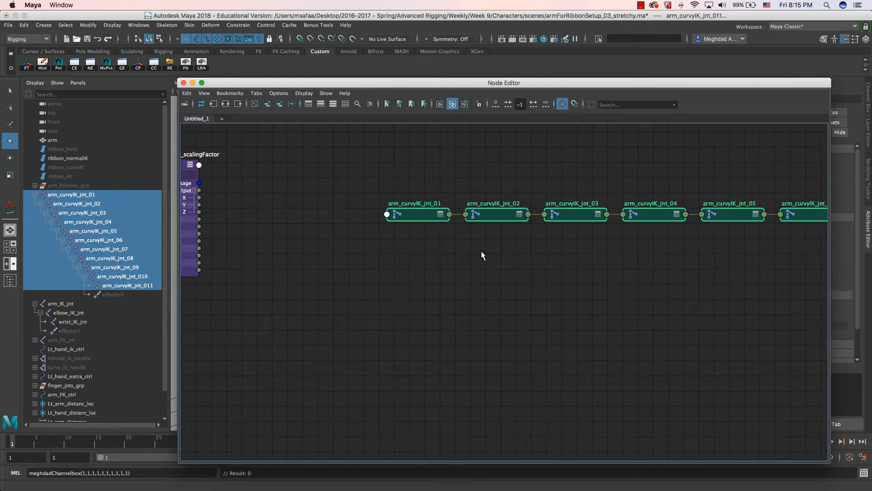
pyautogui.moveTo(452, 87); pyautogui.dragTo(450, 309)
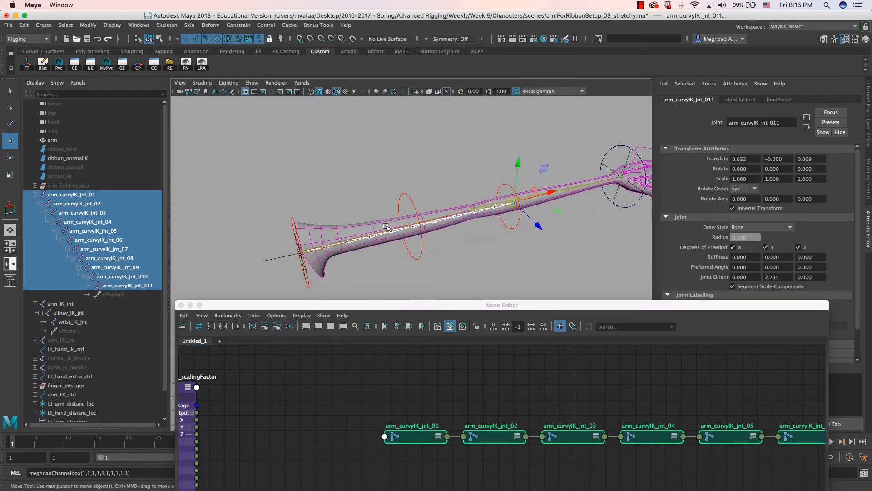
pyautogui.click(82, 194)
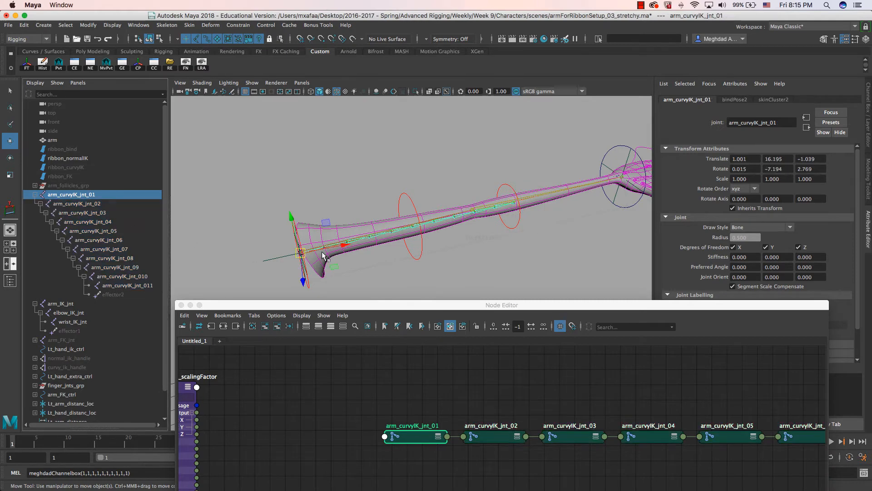
pyautogui.click(97, 204)
pyautogui.moveTo(359, 254)
pyautogui.keyDown('alt'); pyautogui.mouseDown()
pyautogui.moveTo(381, 256)
pyautogui.moveTo(375, 250)
pyautogui.mouseUp(); pyautogui.keyUp('alt')
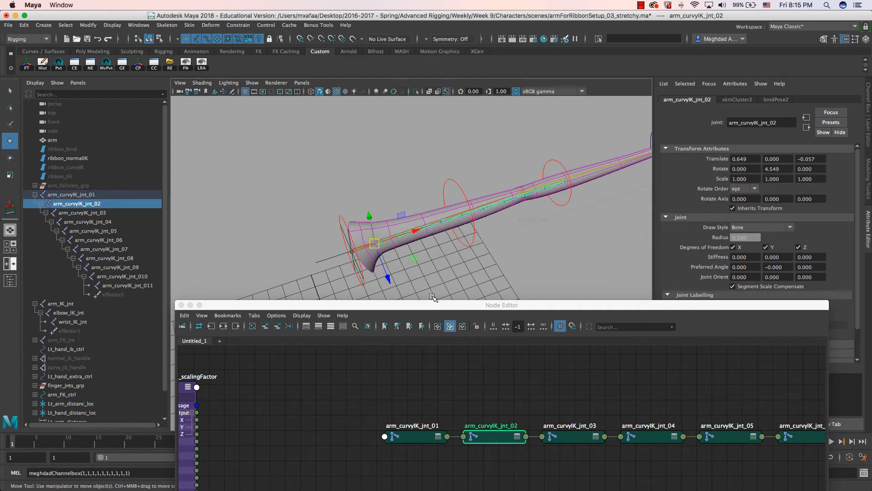
pyautogui.moveTo(434, 305); pyautogui.dragTo(359, 124)
pyautogui.hscroll(5, 468, 275)
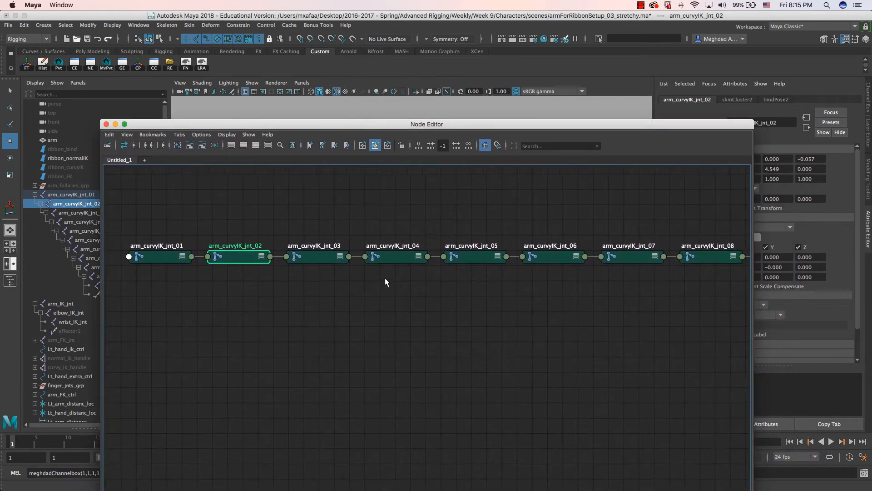
# - Move arm_curvyIK_jnt_01 out of the joint row beside the scaling-factor node and show all its attributes
pyautogui.scroll(-2, 483, 307)
pyautogui.scroll(-2, 508, 306)
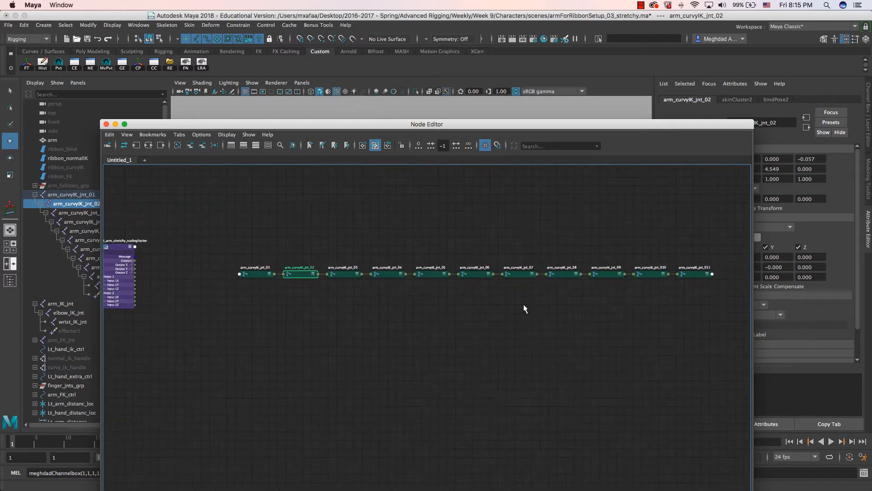
pyautogui.hscroll(2, 523, 304)
pyautogui.scroll(2, 470, 322)
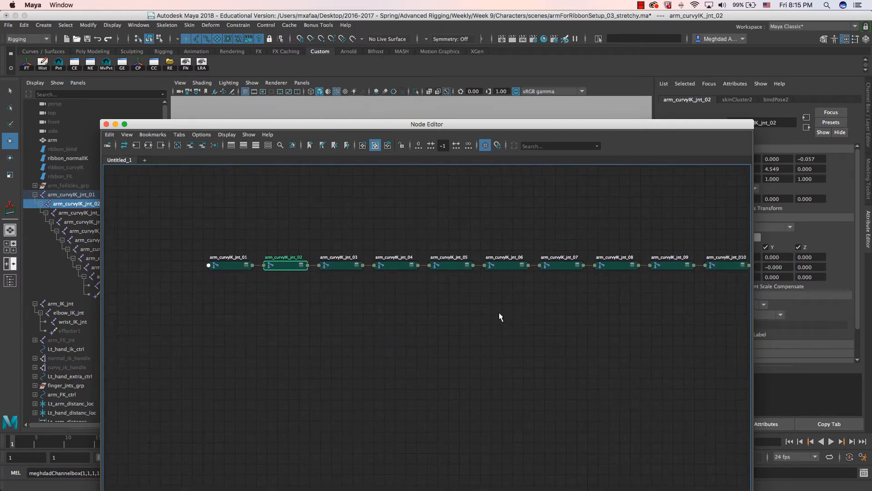
pyautogui.keyDown('alt'); pyautogui.moveTo(445, 303); pyautogui.dragTo(586, 297, button='middle'); pyautogui.keyUp('alt')
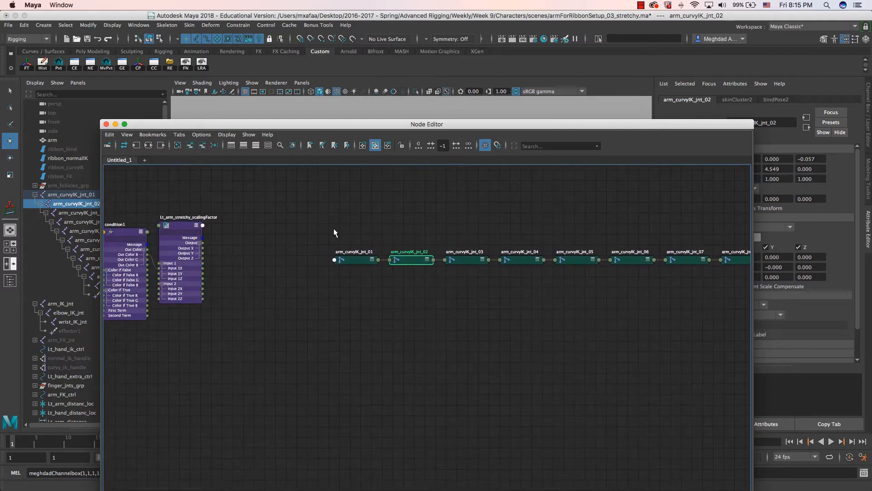
pyautogui.click(355, 260)
pyautogui.moveTo(355, 261); pyautogui.dragTo(275, 244)
pyautogui.scroll(5, 275, 239)
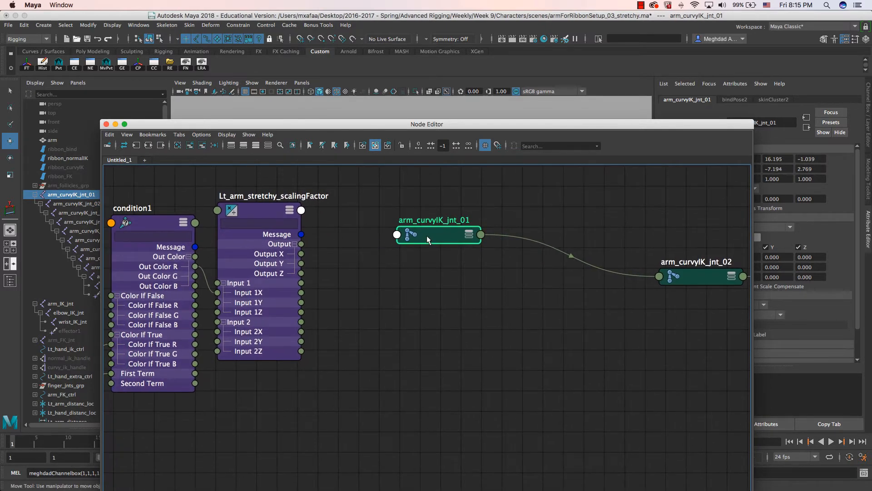
pyautogui.keyDown('alt'); pyautogui.moveTo(438, 266); pyautogui.dragTo(435, 260, button='middle'); pyautogui.keyUp('alt')
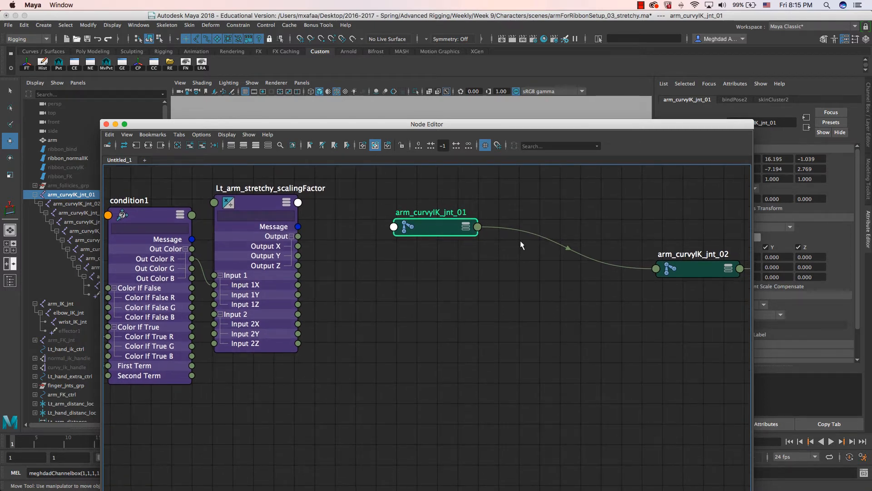
pyautogui.click(466, 227)
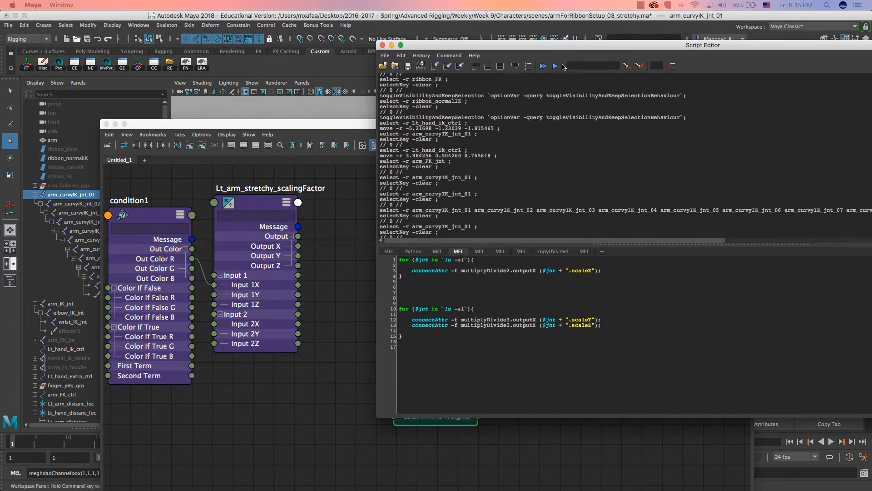
# - In the Script Editor, clear the history and add a new MEL tab
pyautogui.click(431, 70)
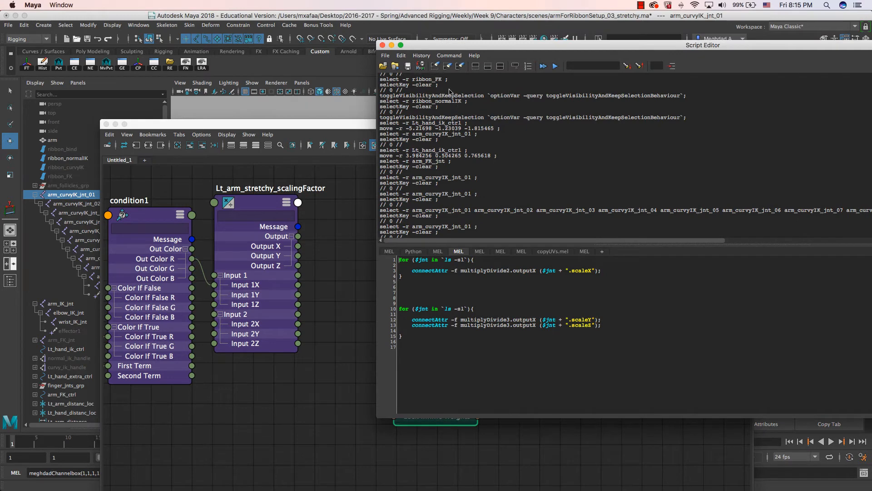
pyautogui.click(435, 68)
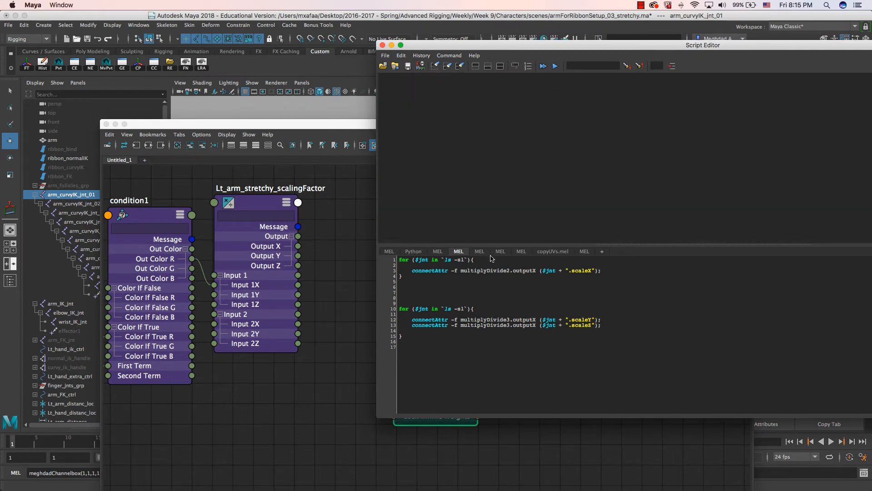
pyautogui.click(607, 253)
pyautogui.click(396, 247)
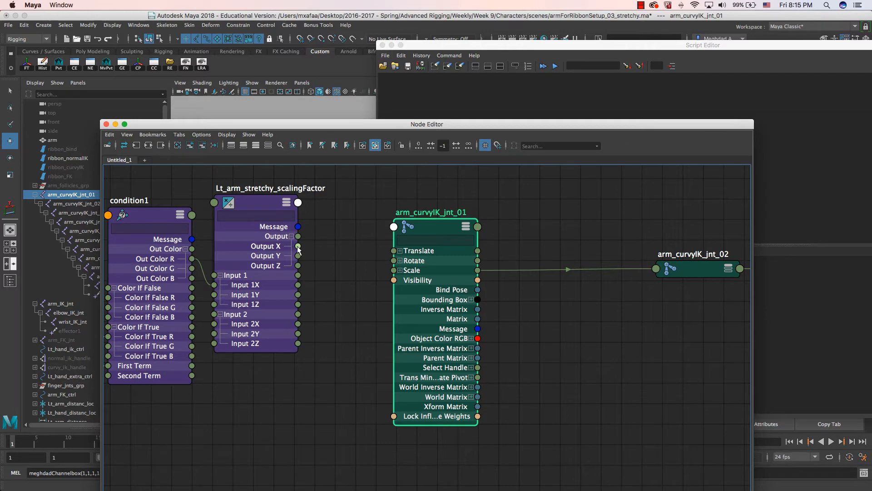
# - Connect the scaling factor's Output X to arm_curvyIK_jnt_01's Scale X and select the logged connectAttr line
pyautogui.click(399, 270)
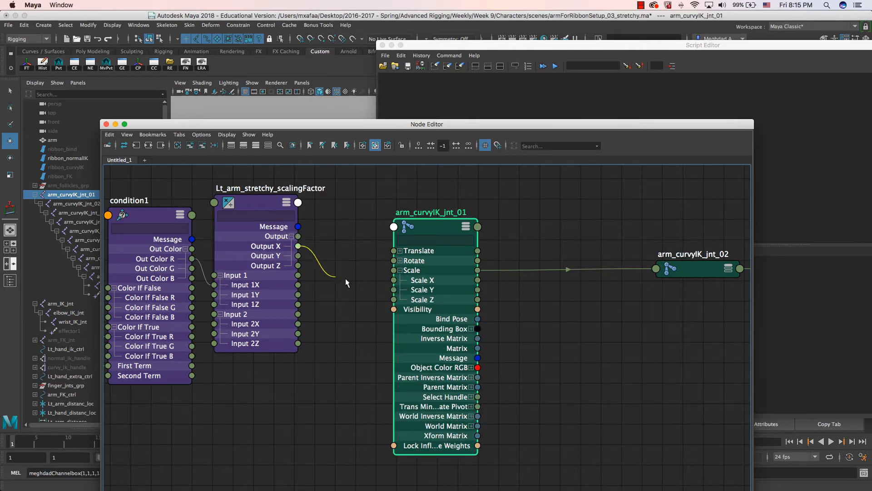
pyautogui.moveTo(345, 278); pyautogui.dragTo(394, 280)
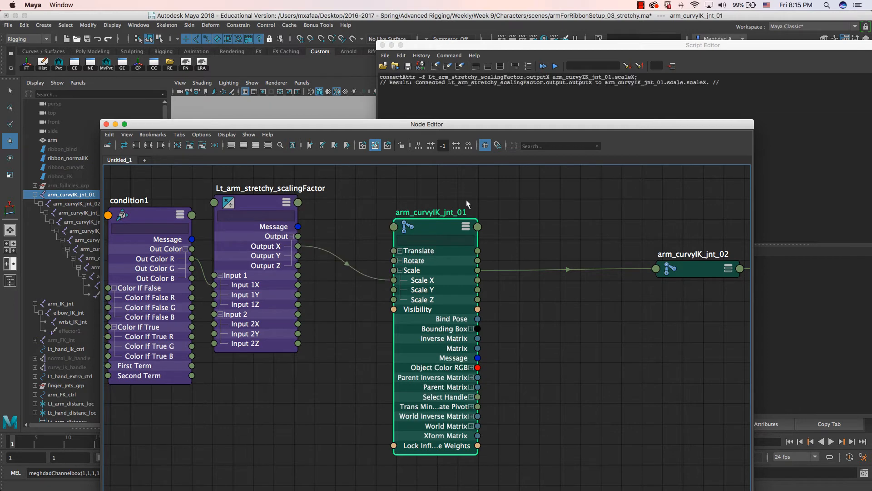
pyautogui.tripleClick(439, 78)
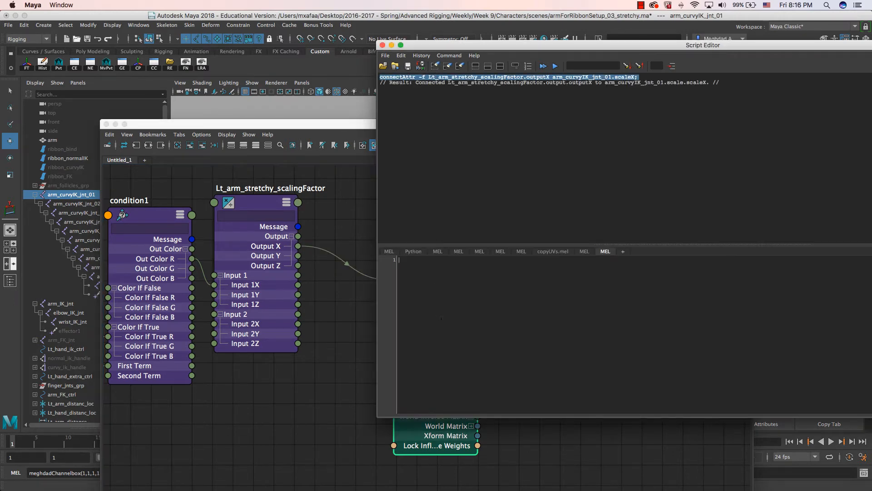
# - Paste the connectAttr command into the MEL tab and wrap it in an indented for ($jnt ...) loop
pyautogui.write('connectAttr -f Lt_arm_stretchy_scalingFactor.outputX arm_curvyIK_jnt_01.scaleX;')
pyautogui.keyDown('ctrl'); pyautogui.scroll(4, 441, 318); pyautogui.keyUp('ctrl')
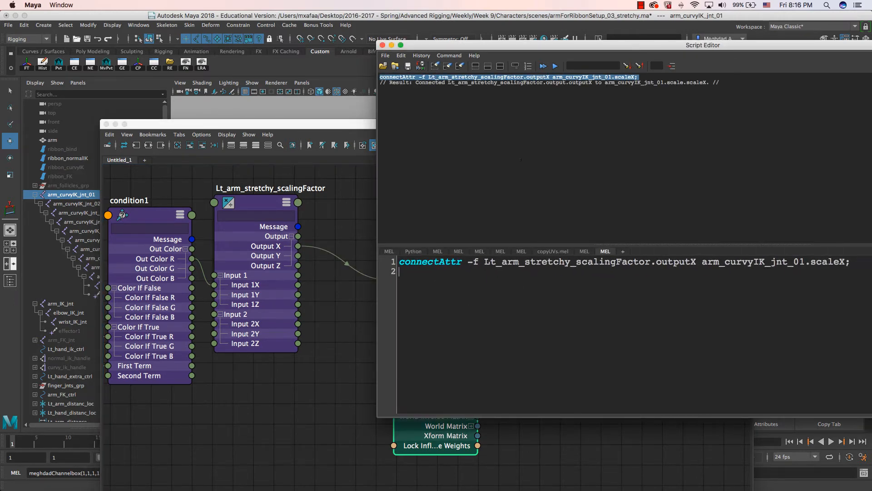
pyautogui.moveTo(507, 46); pyautogui.dragTo(409, 45)
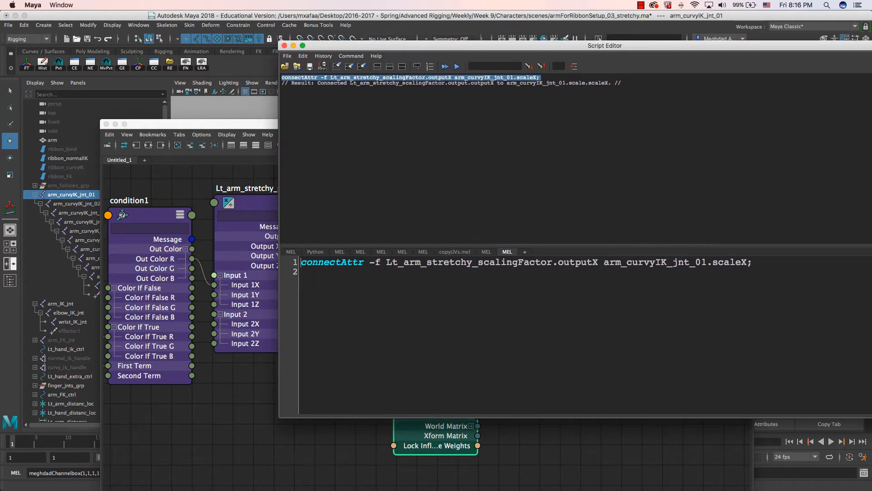
pyautogui.press('Return')
pyautogui.press('Return')
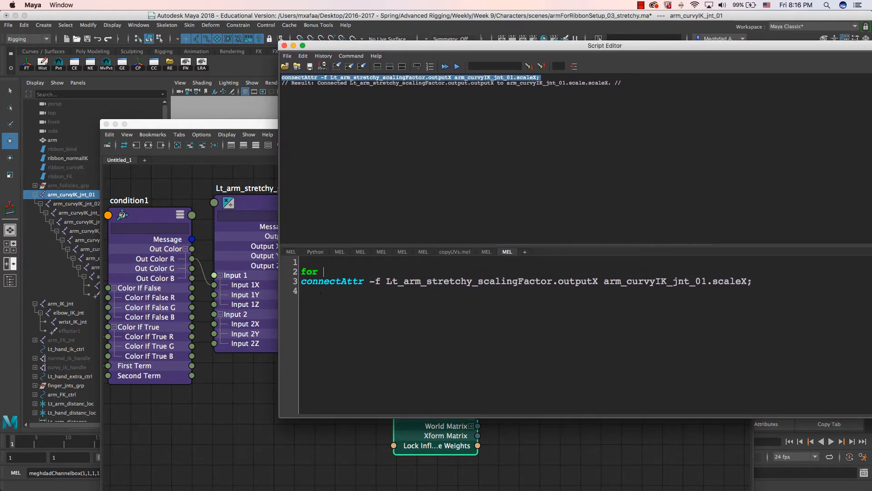
pyautogui.write('for ($jnt')
pyautogui.press('BackSpace')
pyautogui.press('BackSpace')
pyautogui.click(301, 281)
pyautogui.press('Tab')
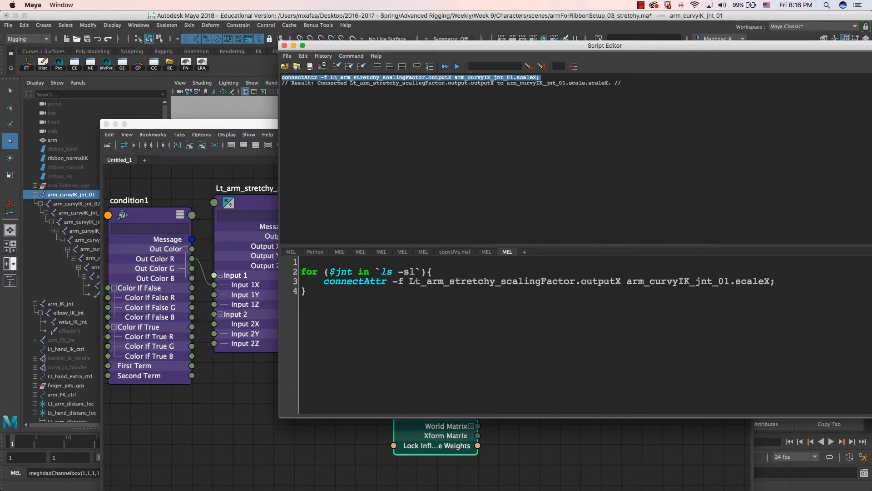
# - Replace the hard-coded joint name in the connectAttr line with ($jnt + ".scaleX")
pyautogui.moveTo(621, 281); pyautogui.dragTo(586, 281)
pyautogui.moveTo(774, 281); pyautogui.dragTo(512, 281)
pyautogui.click(651, 281)
pyautogui.write('9')
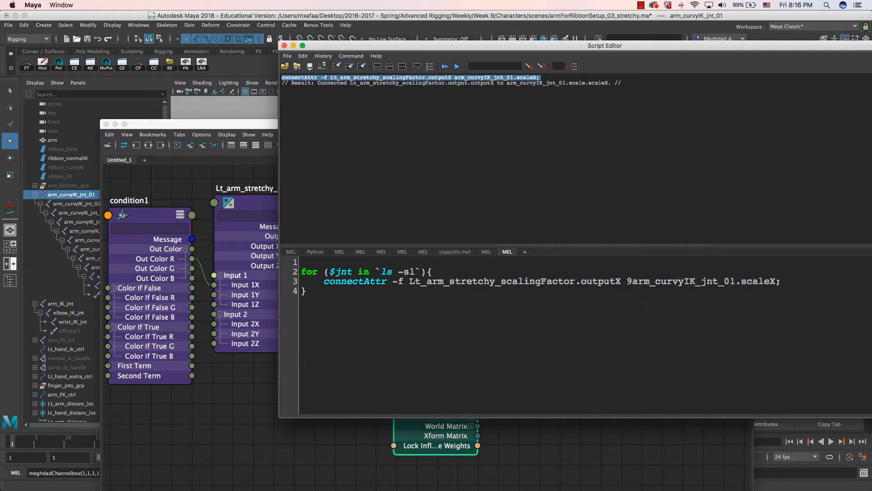
pyautogui.press('BackSpace')
pyautogui.write('(')
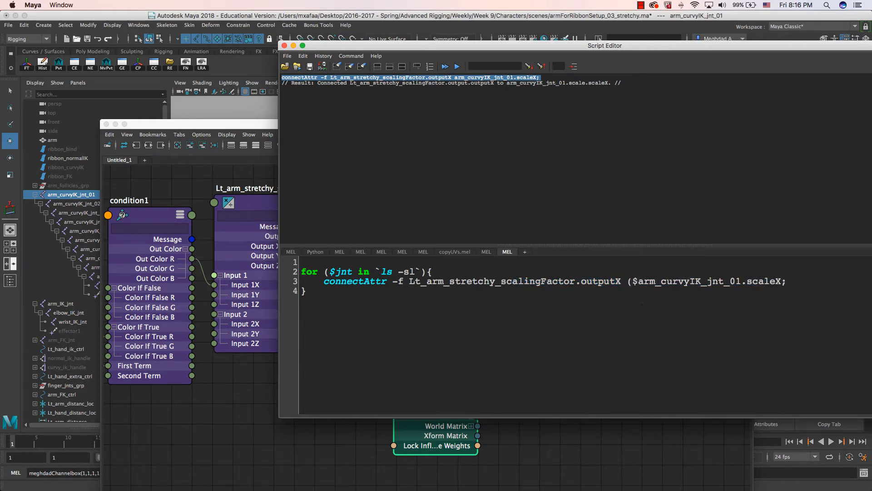
pyautogui.write('$jnt ')
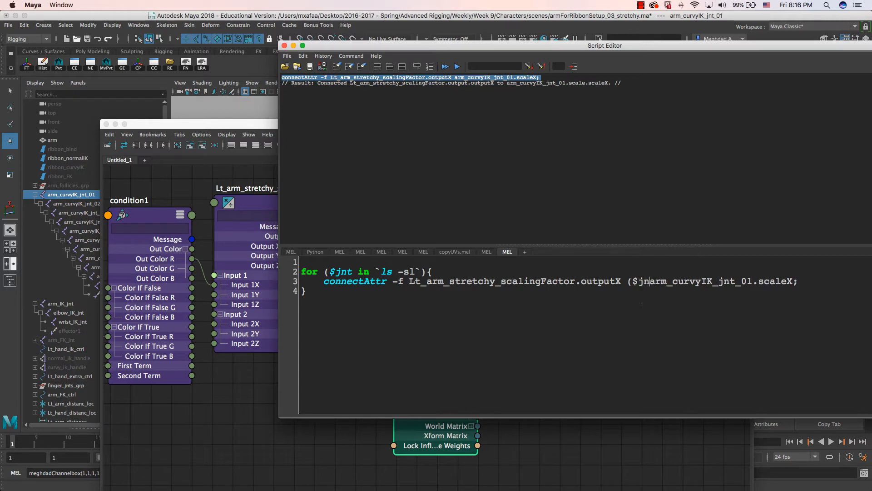
pyautogui.write('+ "')
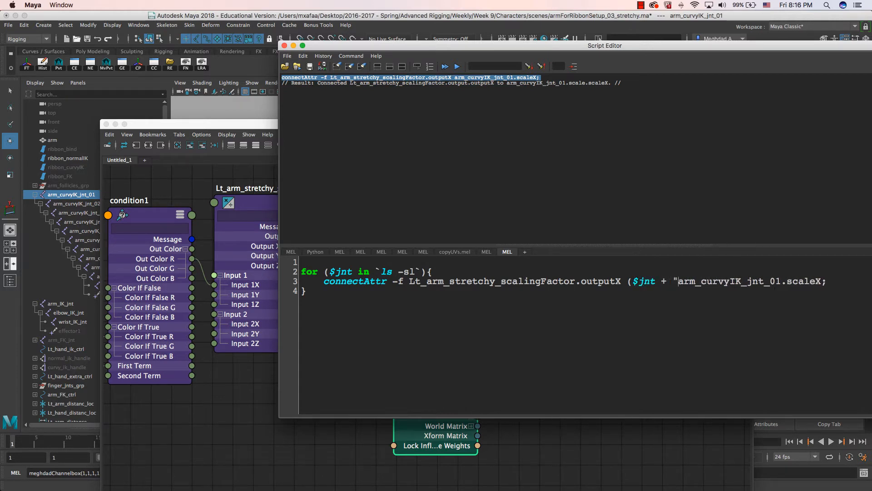
pyautogui.hotkey('shift', 'Left')
pyautogui.hotkey('shift', 'Left')
pyautogui.hotkey('shift', 'Left')
pyautogui.hotkey('shift', 'Left')
pyautogui.hotkey('shift', 'Left')
pyautogui.hotkey('shift', 'Left')
pyautogui.hotkey('shift', 'Left')
pyautogui.hotkey('shift', 'Left')
pyautogui.hotkey('shift', 'Left')
pyautogui.hotkey('shift', 'Left')
pyautogui.hotkey('shift', 'Left')
pyautogui.hotkey('shift', 'Left')
pyautogui.hotkey('shift', 'Left')
pyautogui.hotkey('shift', 'Left')
pyautogui.hotkey('shift', 'Left')
pyautogui.hotkey('shift', 'Left')
pyautogui.hotkey('shift', 'Left')
pyautogui.hotkey('shift', 'Left')
pyautogui.press('BackSpace')
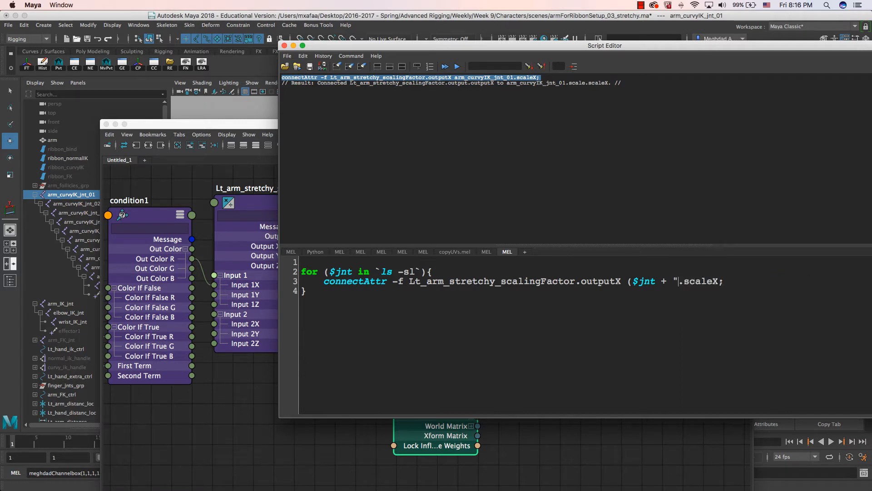
pyautogui.write('")')
pyautogui.doubleClick(218, 128)
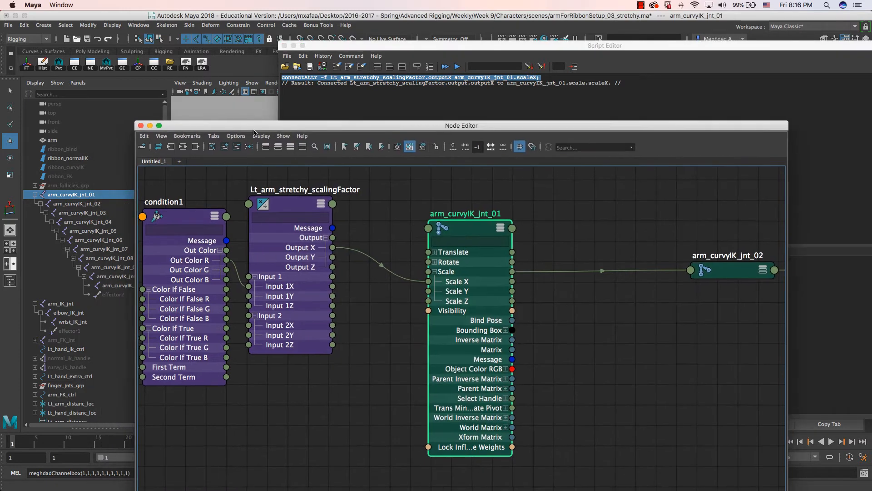
# - Select arm_curvyIK_jnt_02 through arm_curvyIK_jnt_011 in the Outliner, leaving out jnt_01
pyautogui.scroll(-5, 475, 300)
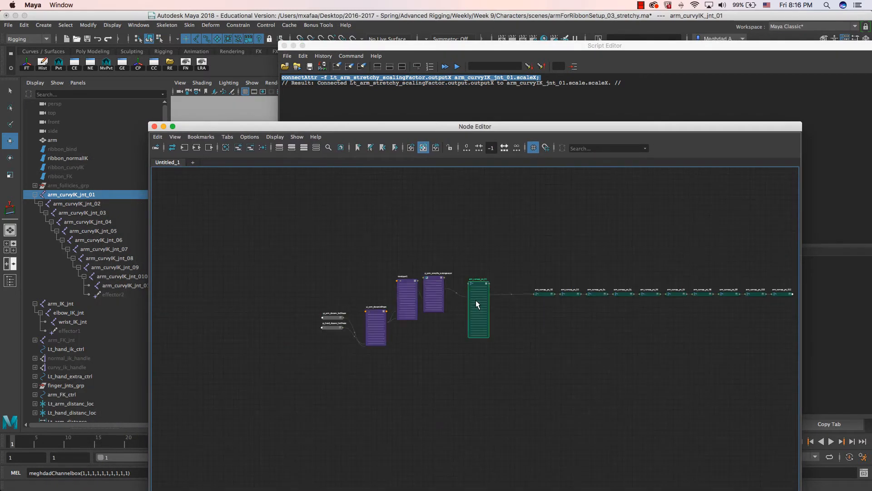
pyautogui.click(77, 194)
pyautogui.keyDown('shift'); pyautogui.click(124, 284); pyautogui.keyUp('shift')
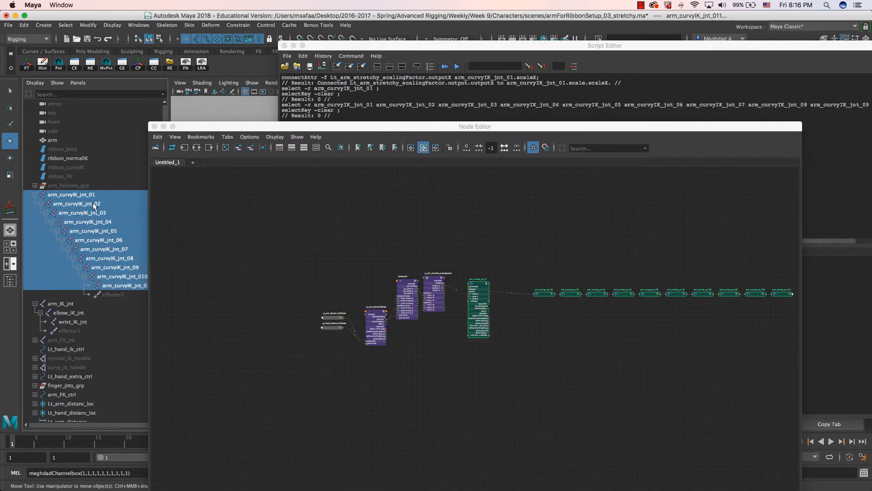
pyautogui.keyDown('ctrl'); pyautogui.click(86, 194); pyautogui.keyUp('ctrl')
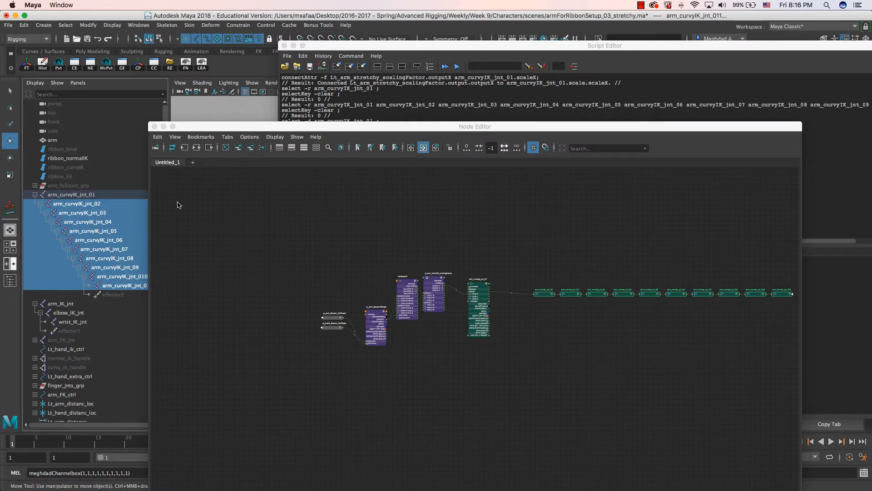
# - Run the MEL loop to connect outputX to scaleX on the selected joints
pyautogui.click(154, 126)
pyautogui.click(500, 308)
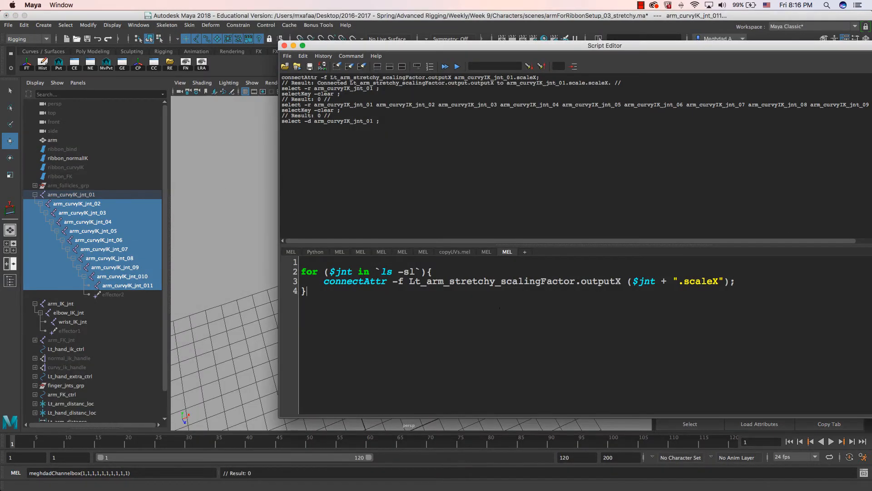
pyautogui.moveTo(425, 53); pyautogui.dragTo(826, 65)
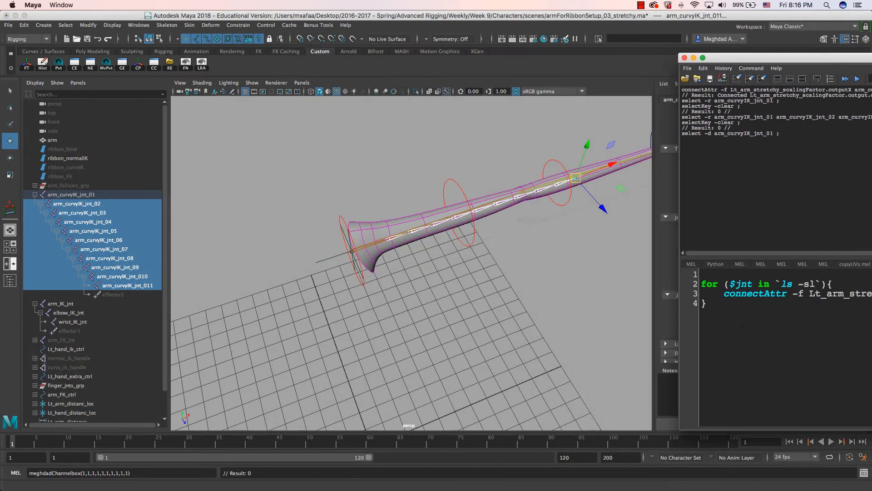
pyautogui.press('super+a')
pyautogui.moveTo(752, 59); pyautogui.dragTo(458, 153)
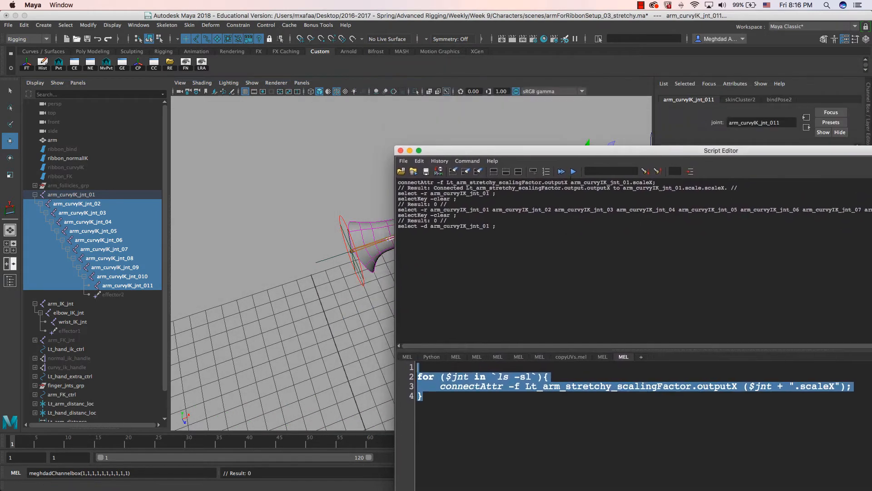
pyautogui.click(573, 171)
pyautogui.click(409, 150)
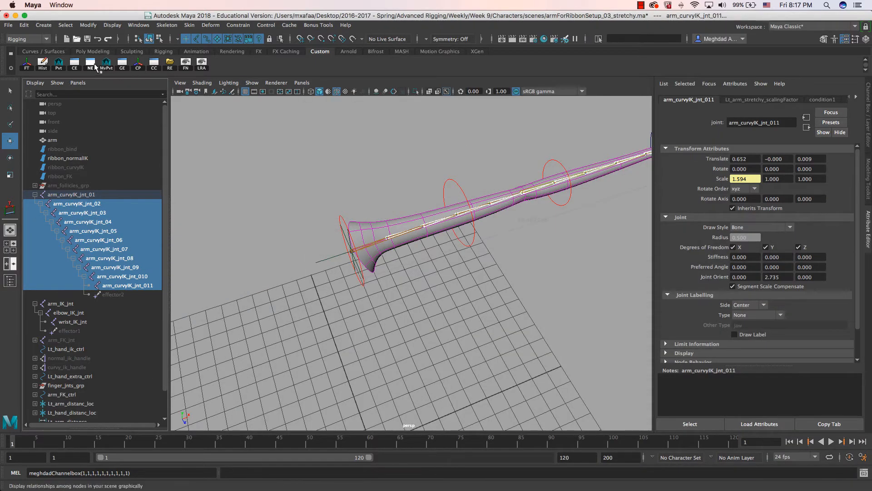
# - Check the new scaleX connections along the joint chain in the Node Editor
pyautogui.click(95, 65)
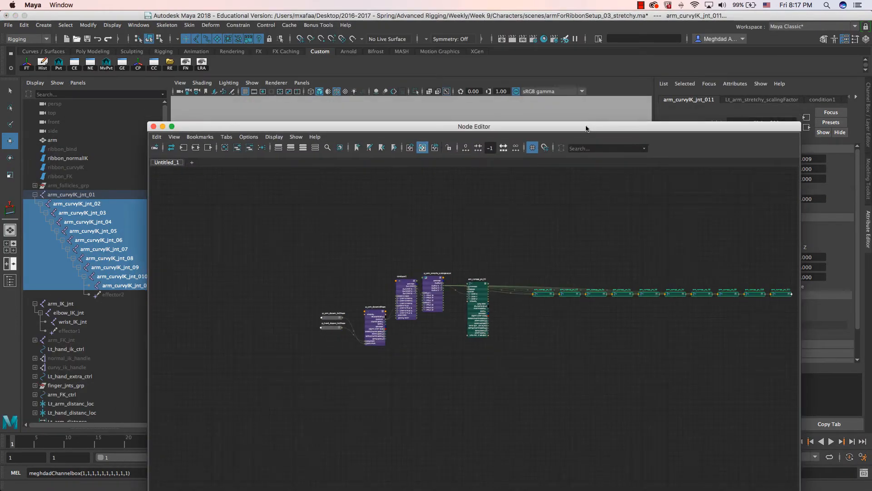
pyautogui.moveTo(585, 119); pyautogui.dragTo(434, 80)
pyautogui.scroll(5, 362, 311)
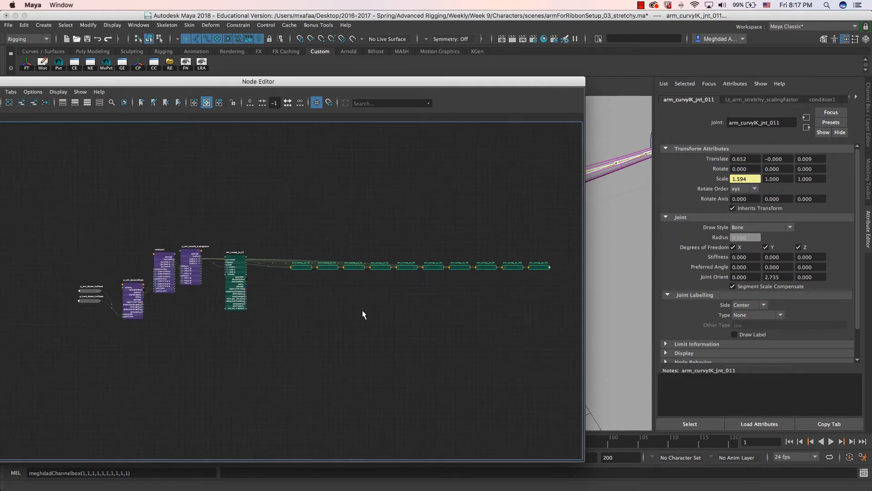
pyautogui.scroll(-5, 364, 318)
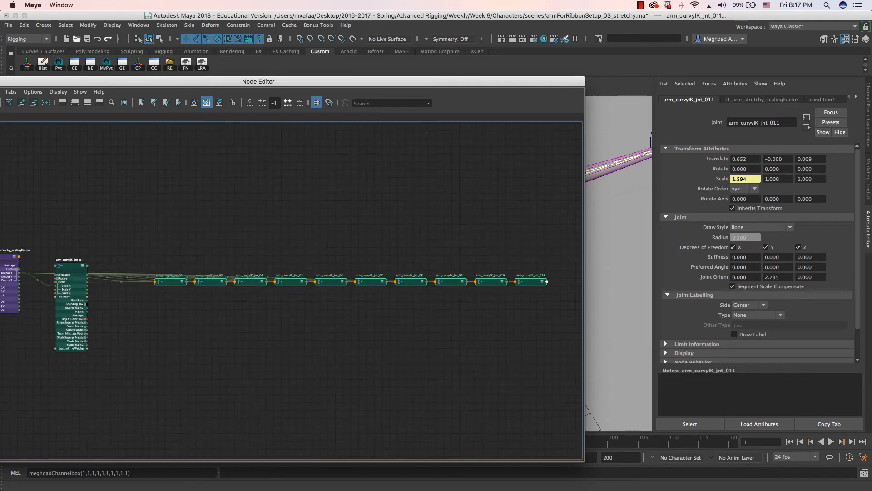
pyautogui.moveTo(390, 85); pyautogui.dragTo(391, 85)
pyautogui.press('super+w')
# - Select the Lt_hand_ik_ctrl hand IK control
pyautogui.keyDown('alt'); pyautogui.moveTo(640, 230); pyautogui.dragTo(468, 257); pyautogui.keyUp('alt')
pyautogui.click(465, 212)
pyautogui.keyDown('alt'); pyautogui.moveTo(465, 211); pyautogui.dragTo(425, 289); pyautogui.keyUp('alt')
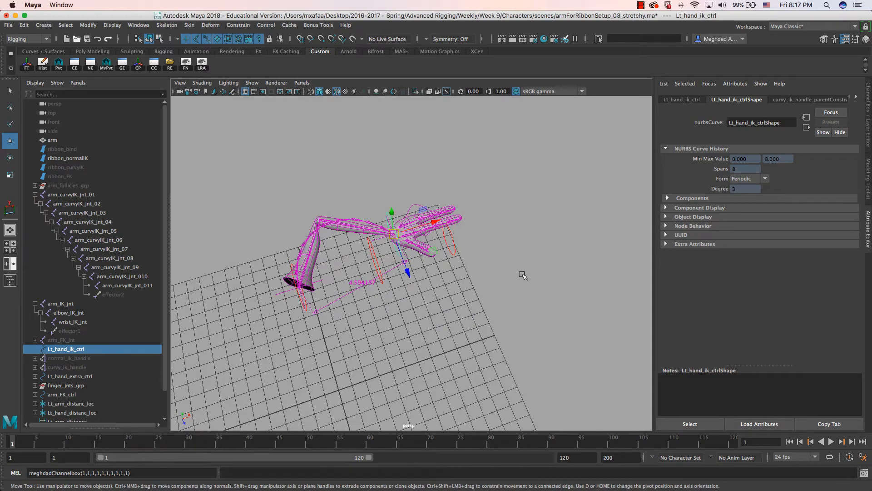
# - Set BendMode from 1 to 0 on Lt_hand_extra_ctrl in the Channel Box
pyautogui.hotkey('ctrl', 'a')
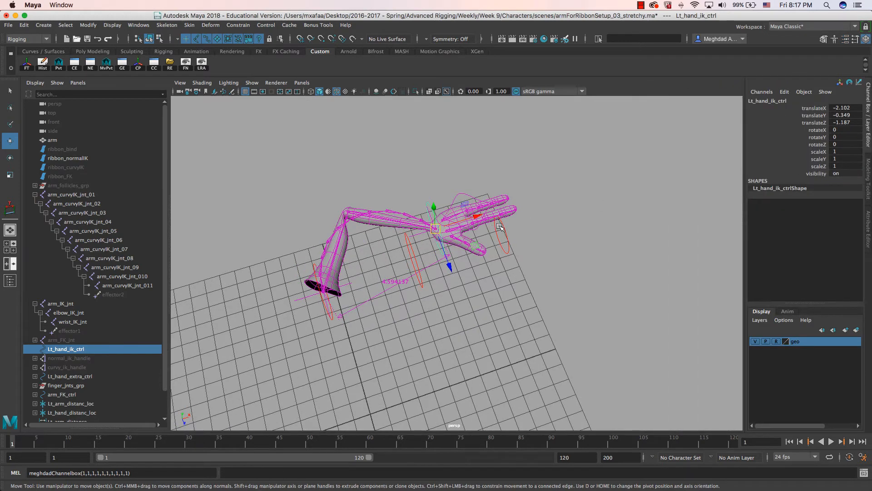
pyautogui.click(462, 202)
pyautogui.keyDown('alt'); pyautogui.moveTo(462, 201); pyautogui.dragTo(482, 162); pyautogui.keyUp('alt')
pyautogui.click(813, 159)
pyautogui.moveTo(594, 188); pyautogui.dragTo(438, 171, button='middle')
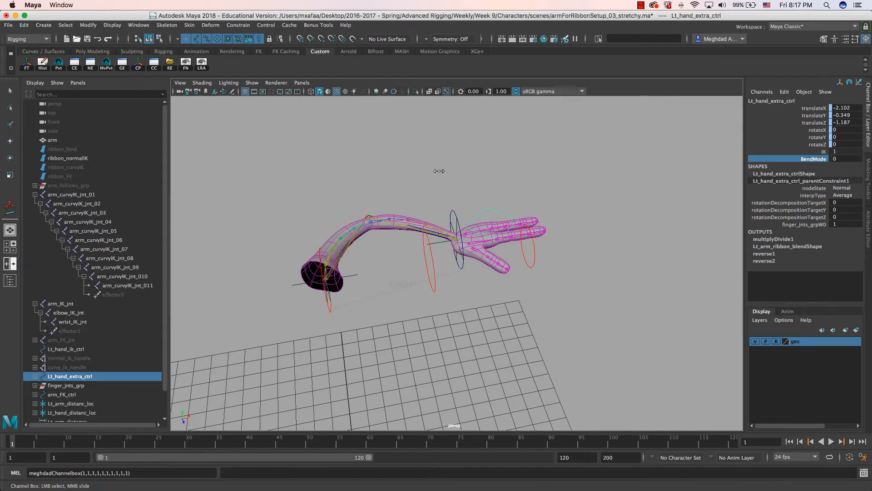
# - Move Lt_hand_ik_ctrl outward to stretch the curvy arm to 13.577
pyautogui.click(460, 216)
pyautogui.press('w')
pyautogui.moveTo(461, 239); pyautogui.dragTo(735, 243)
pyautogui.keyDown('alt'); pyautogui.moveTo(567, 254); pyautogui.dragTo(459, 250); pyautogui.keyUp('alt')
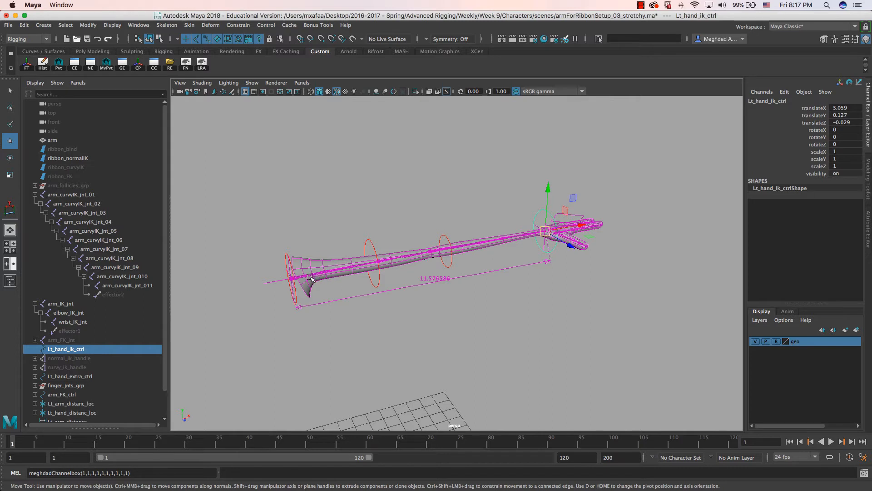
pyautogui.keyDown('alt'); pyautogui.moveTo(289, 291); pyautogui.dragTo(311, 290, button='middle'); pyautogui.keyUp('alt')
pyautogui.scroll(2, 312, 289)
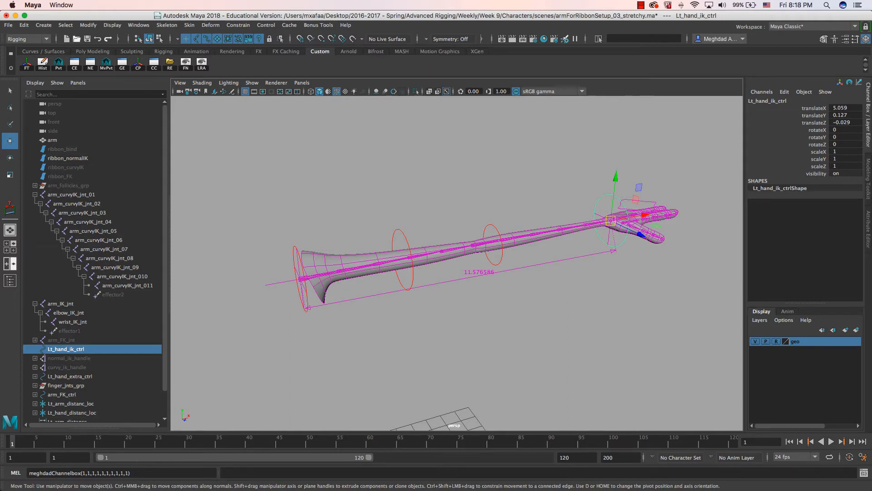
pyautogui.moveTo(871, 145); pyautogui.dragTo(259, 32)
pyautogui.scroll(6, 283, 256)
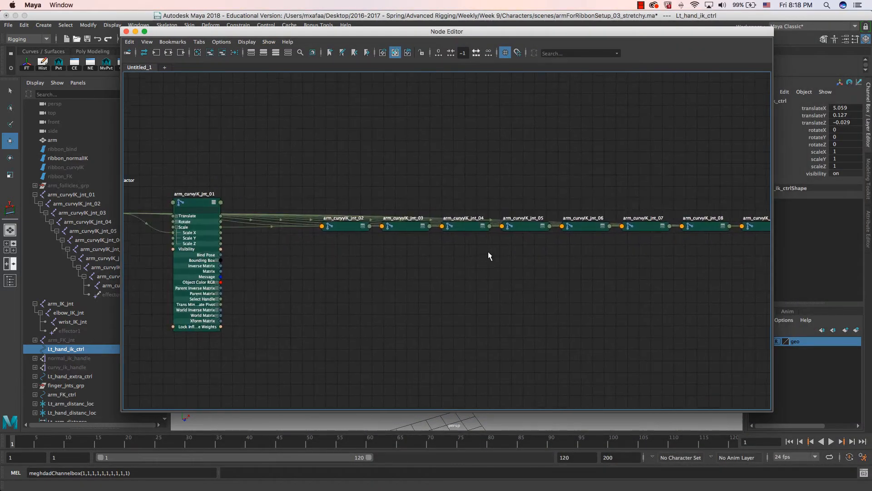
# - Frame all nodes and remove the arm_curvyIK joint nodes from the Node Editor graph
pyautogui.scroll(3, 344, 257)
pyautogui.moveTo(326, 169); pyautogui.dragTo(310, 114)
pyautogui.moveTo(327, 263)
pyautogui.keyDown('alt'); pyautogui.mouseDown(button='middle')
pyautogui.moveTo(315, 241)
pyautogui.moveTo(313, 255)
pyautogui.moveTo(325, 260)
pyautogui.mouseUp(button='middle'); pyautogui.keyUp('alt')
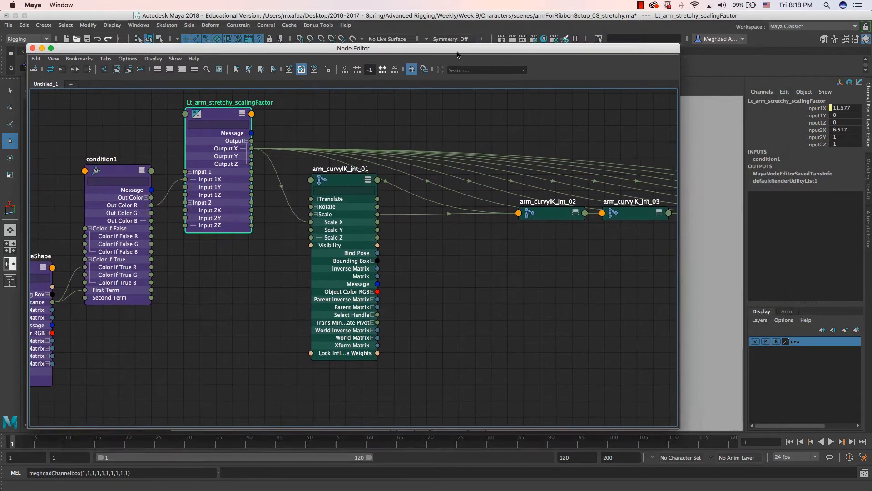
pyautogui.moveTo(560, 37); pyautogui.dragTo(344, 70)
pyautogui.scroll(-5, 453, 241)
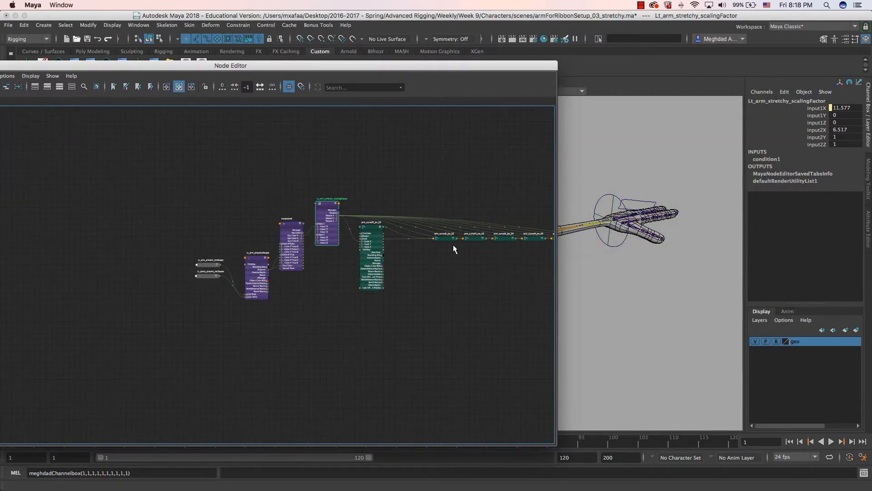
pyautogui.press('a')
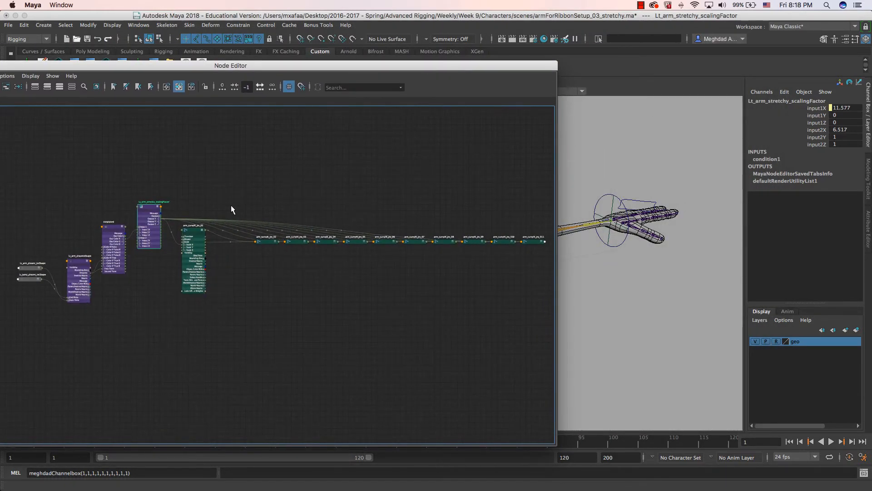
pyautogui.moveTo(265, 241); pyautogui.dragTo(504, 279)
pyautogui.moveTo(118, 65); pyautogui.dragTo(375, 65)
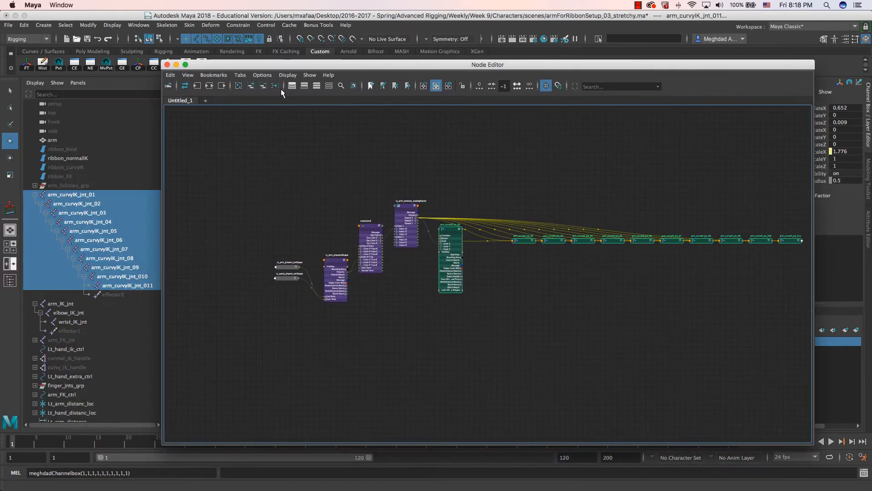
pyautogui.click(275, 86)
# - Reposition the Lt_arm_stretchy_scalingFactor node next to condition1 and clear the selection
pyautogui.scroll(4, 381, 218)
pyautogui.scroll(2, 478, 272)
pyautogui.moveTo(478, 272); pyautogui.dragTo(300, 271, button='middle')
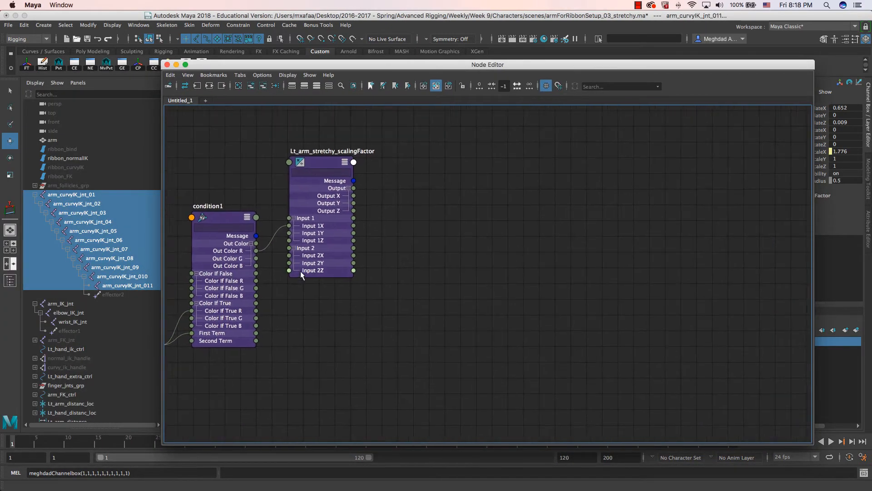
pyautogui.click(314, 169)
pyautogui.moveTo(314, 169); pyautogui.dragTo(337, 170)
pyautogui.click(463, 227)
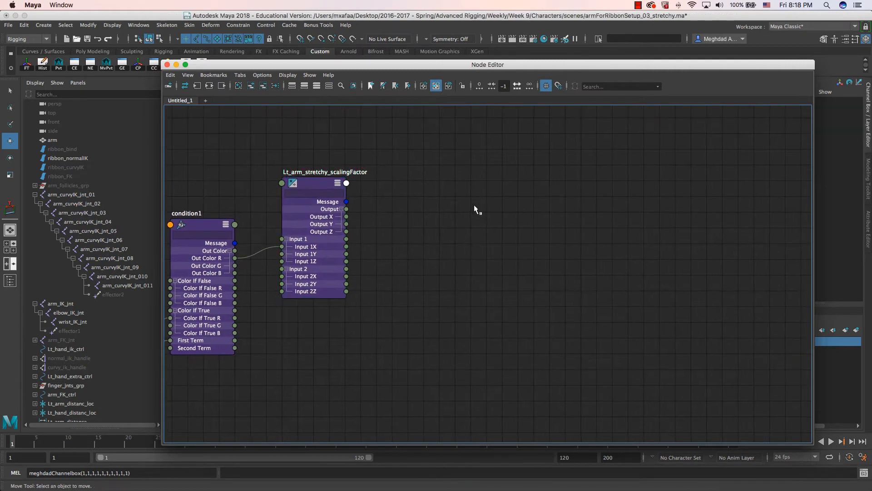
# - Create a multiplyDivide2 node with the Tab box and expand its attributes
pyautogui.press('Tab')
pyautogui.write('multip')
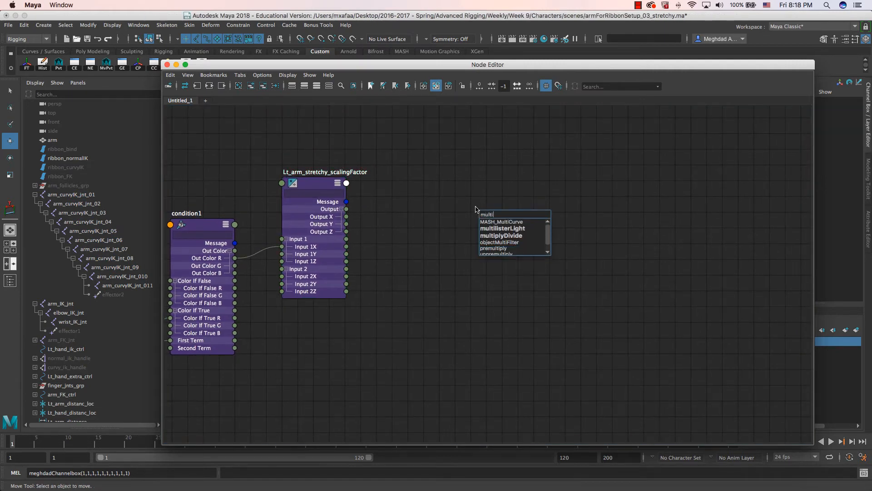
pyautogui.press('Down')
pyautogui.press('Down')
pyautogui.press('Down')
pyautogui.press('Return')
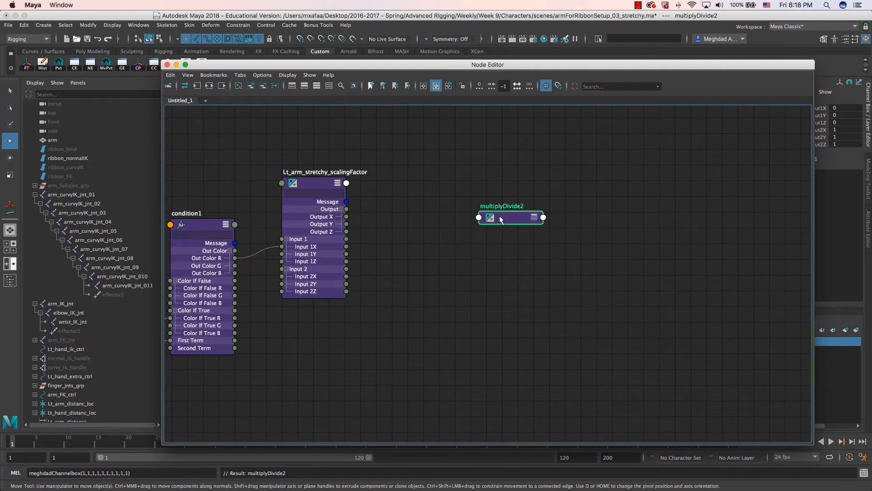
pyautogui.moveTo(500, 217); pyautogui.dragTo(455, 193)
pyautogui.press('3')
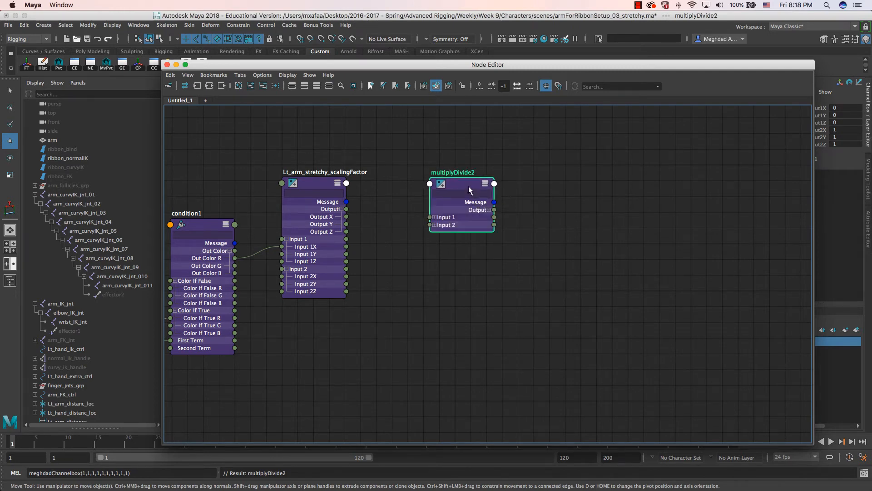
# - Connect Lt_arm_stretchy_scalingFactor's Output X into multiplyDivide2's Input 2X
pyautogui.click(435, 217)
pyautogui.click(435, 247)
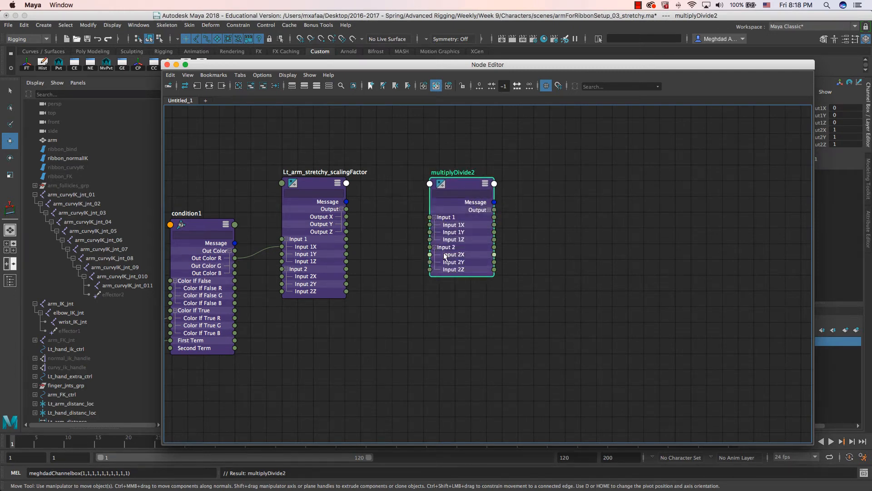
pyautogui.moveTo(346, 216); pyautogui.dragTo(430, 254)
pyautogui.moveTo(462, 184); pyautogui.dragTo(440, 181)
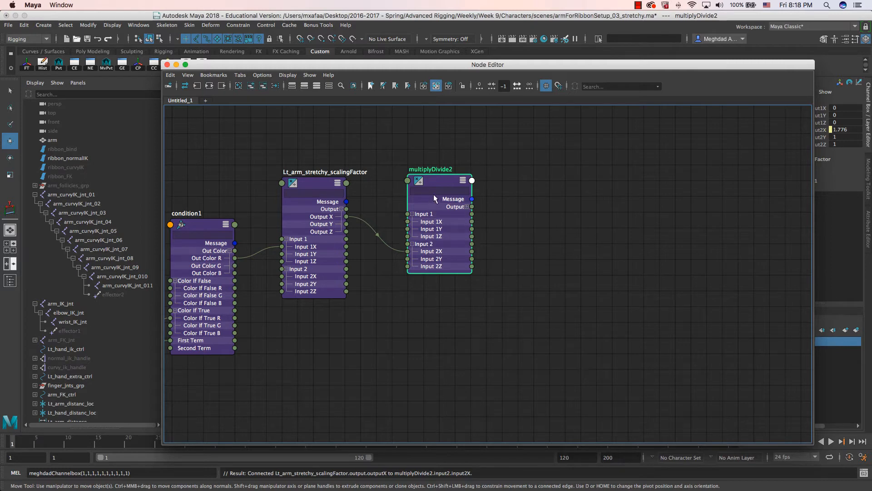
pyautogui.moveTo(440, 181); pyautogui.dragTo(424, 181)
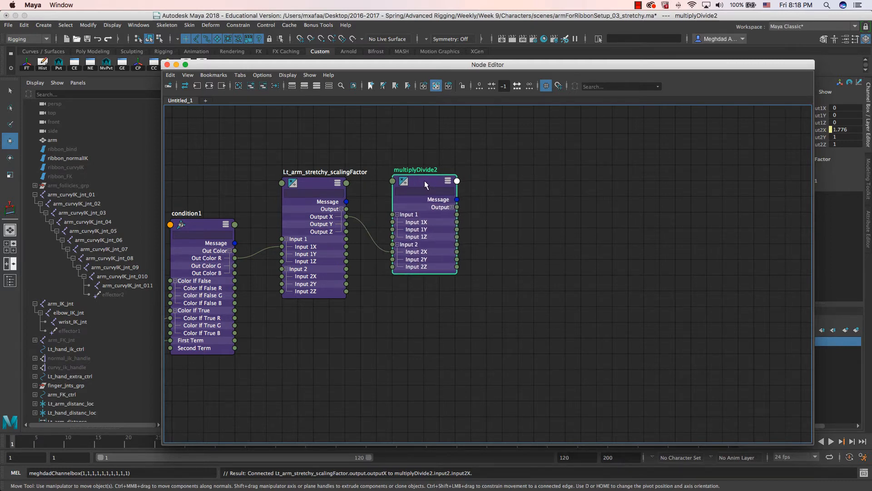
# - Set multiplyDivide2's Input 1X to 1 and Operation to Divide
pyautogui.hotkey('ctrl', 'a')
pyautogui.moveTo(654, 65); pyautogui.dragTo(501, 77)
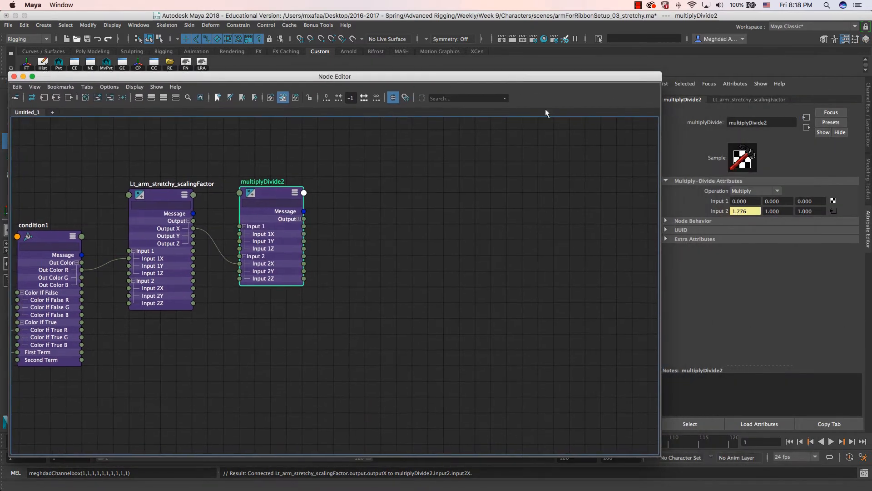
pyautogui.click(737, 202)
pyautogui.write('1')
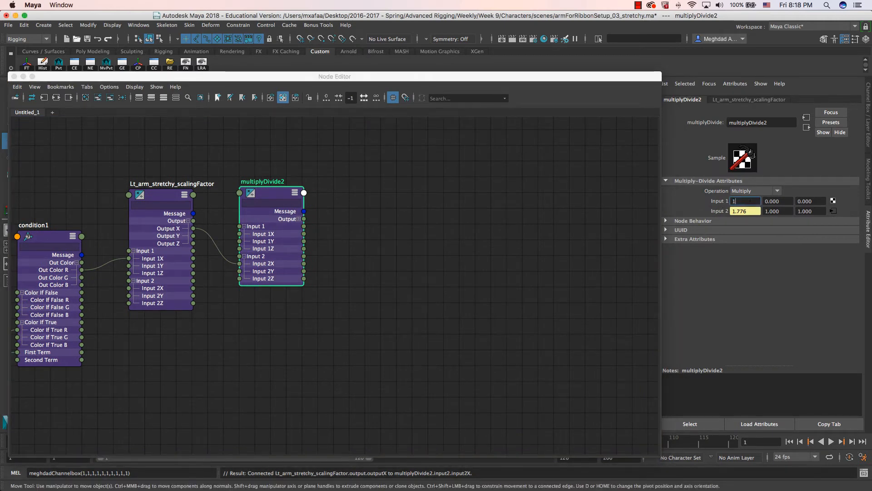
pyautogui.click(752, 191)
pyautogui.click(744, 211)
pyautogui.click(752, 192)
pyautogui.click(742, 219)
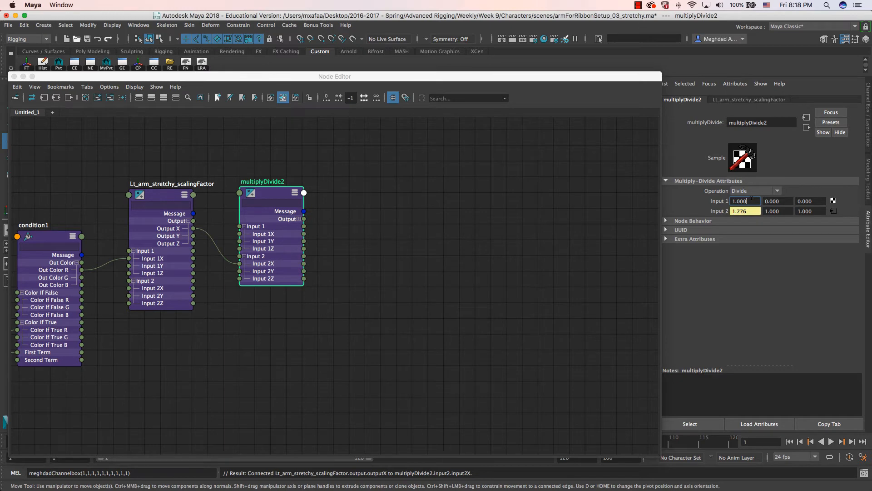
# - Expand multiplyDivide2's Output into X, Y and Z
pyautogui.moveTo(403, 77); pyautogui.dragTo(582, 158)
pyautogui.moveTo(448, 270); pyautogui.dragTo(453, 265)
pyautogui.click(483, 296)
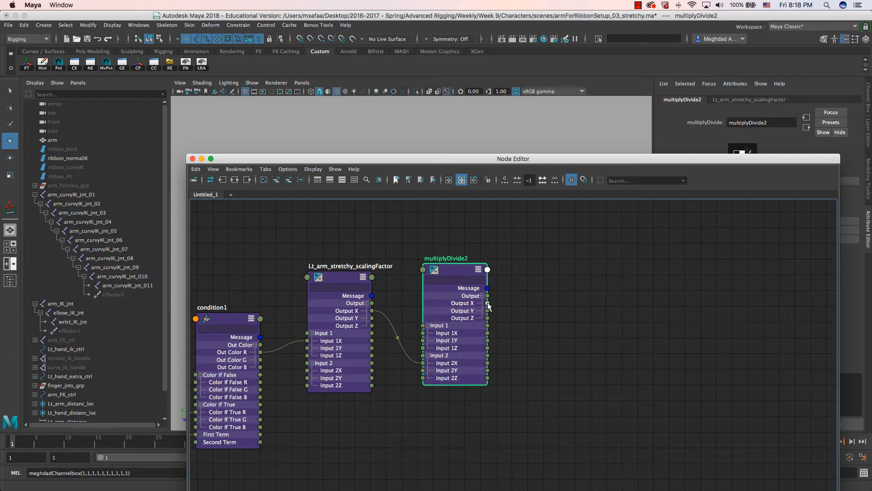
pyautogui.moveTo(467, 159); pyautogui.dragTo(499, 357)
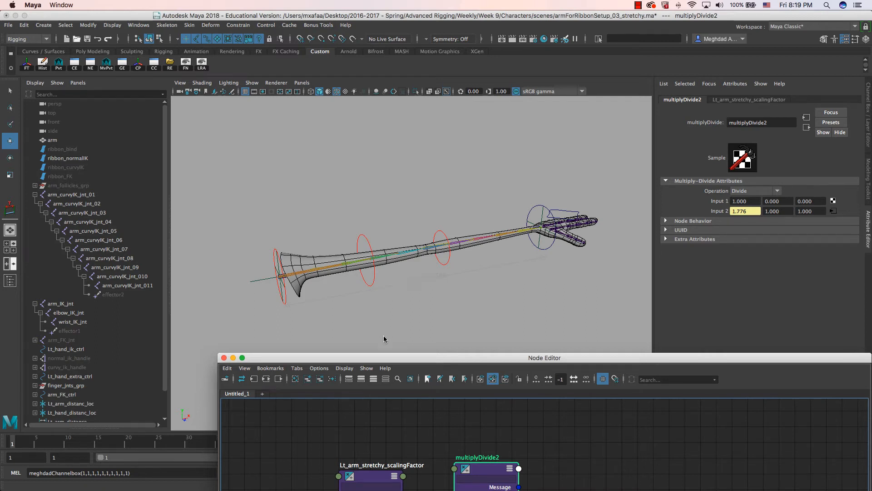
# - Collapse the IK joint hierarchies and fully expand arm_follicles_grp to show its bind joints
pyautogui.click(36, 195)
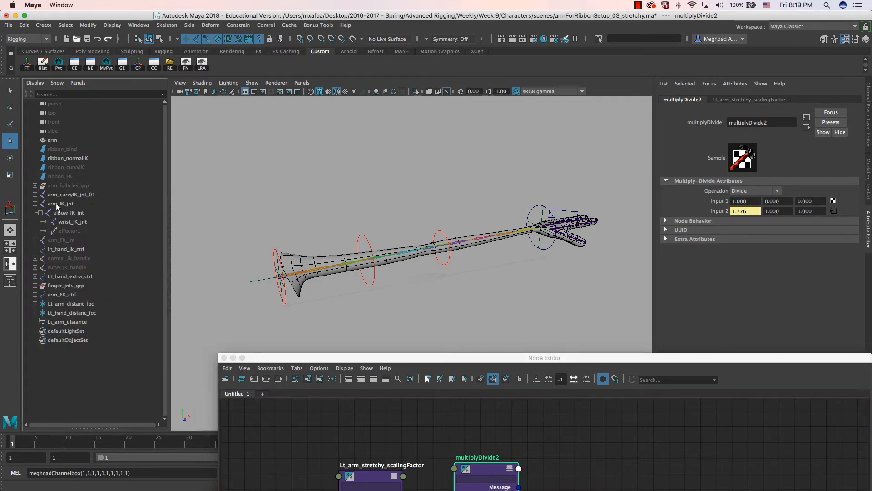
pyautogui.click(35, 204)
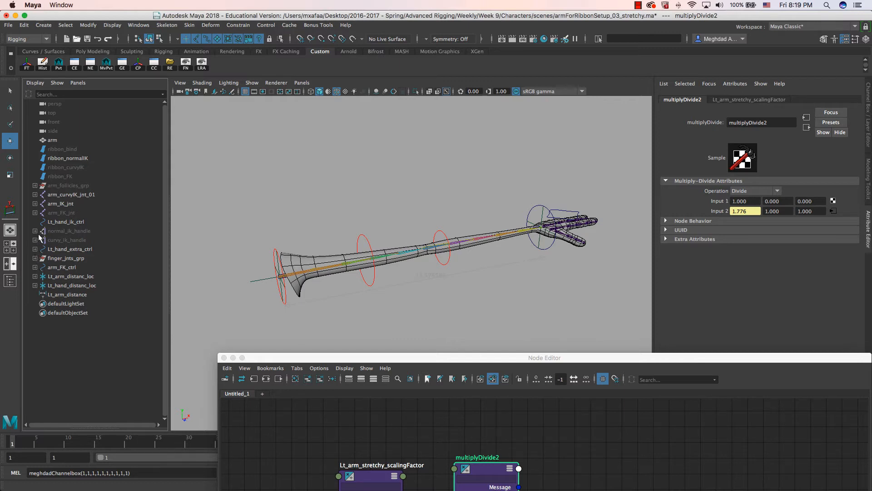
pyautogui.click(35, 185)
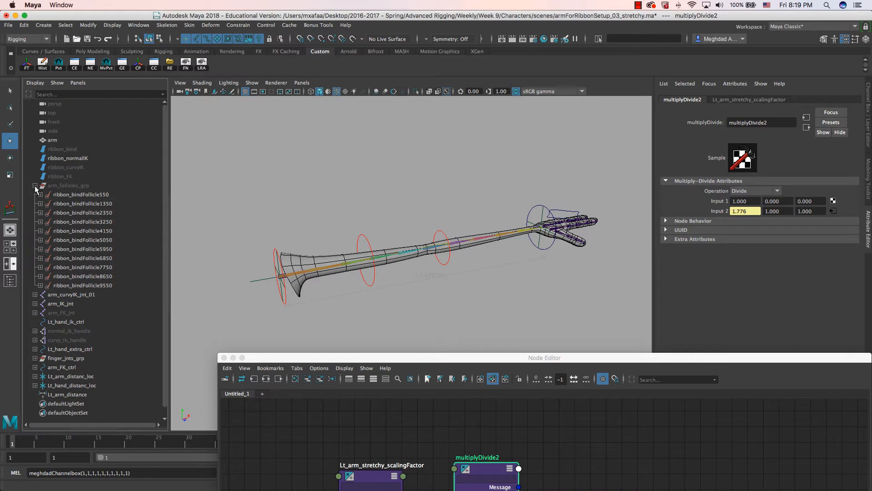
pyautogui.click(35, 185)
pyautogui.keyDown('shift'); pyautogui.click(35, 185); pyautogui.keyUp('shift')
# - Select arm_bind_jnt_01 through arm_bind_jnt_011 together
pyautogui.click(69, 203)
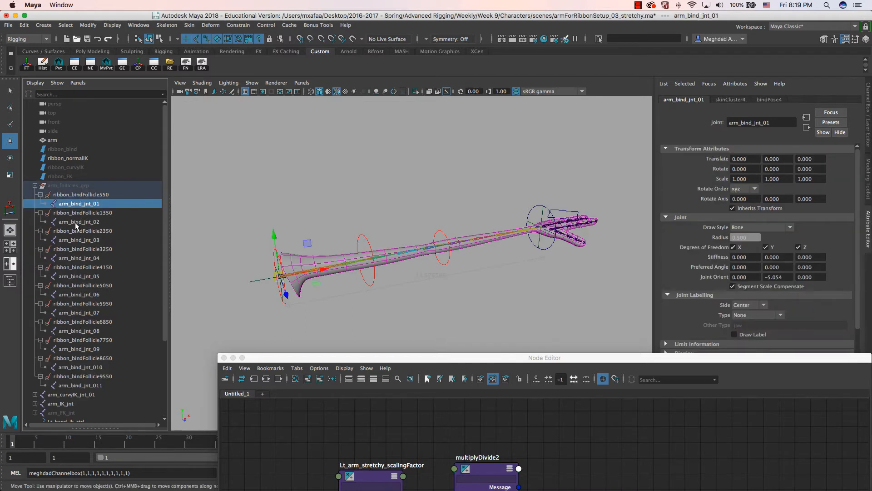
pyautogui.keyDown('ctrl'); pyautogui.click(75, 222); pyautogui.keyUp('ctrl')
pyautogui.keyDown('ctrl'); pyautogui.click(76, 240); pyautogui.keyUp('ctrl')
pyautogui.keyDown('ctrl'); pyautogui.click(76, 258); pyautogui.keyUp('ctrl')
pyautogui.keyDown('ctrl'); pyautogui.click(75, 276); pyautogui.keyUp('ctrl')
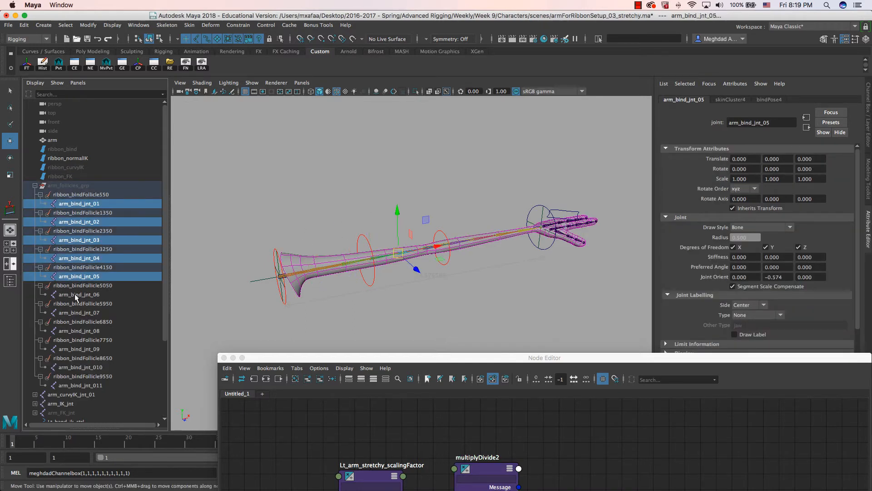
pyautogui.keyDown('ctrl'); pyautogui.click(76, 294); pyautogui.keyUp('ctrl')
pyautogui.keyDown('ctrl'); pyautogui.click(76, 312); pyautogui.keyUp('ctrl')
pyautogui.keyDown('ctrl'); pyautogui.click(76, 331); pyautogui.keyUp('ctrl')
pyautogui.keyDown('ctrl'); pyautogui.click(77, 349); pyautogui.keyUp('ctrl')
pyautogui.keyDown('ctrl'); pyautogui.click(85, 367); pyautogui.keyUp('ctrl')
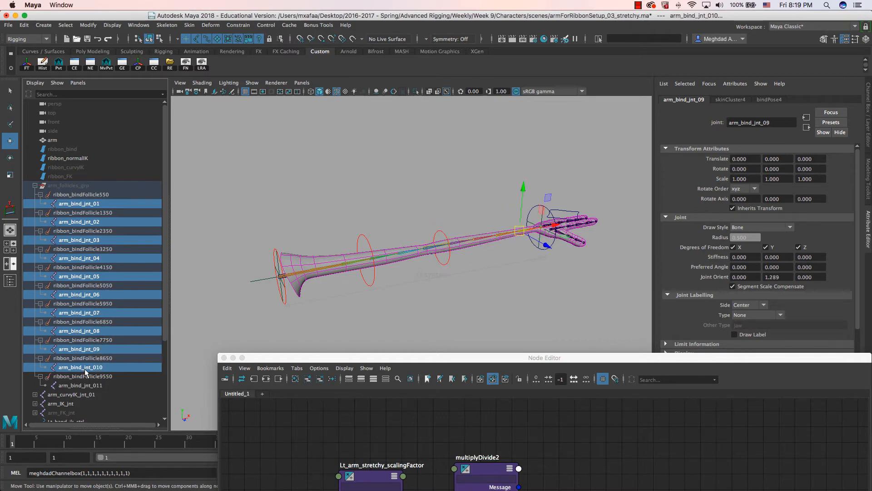
pyautogui.keyDown('ctrl'); pyautogui.click(80, 385); pyautogui.keyUp('ctrl')
# - Add the selected bind joints to the Node Editor graph next to multiplyDivide2
pyautogui.moveTo(292, 360); pyautogui.dragTo(99, 95)
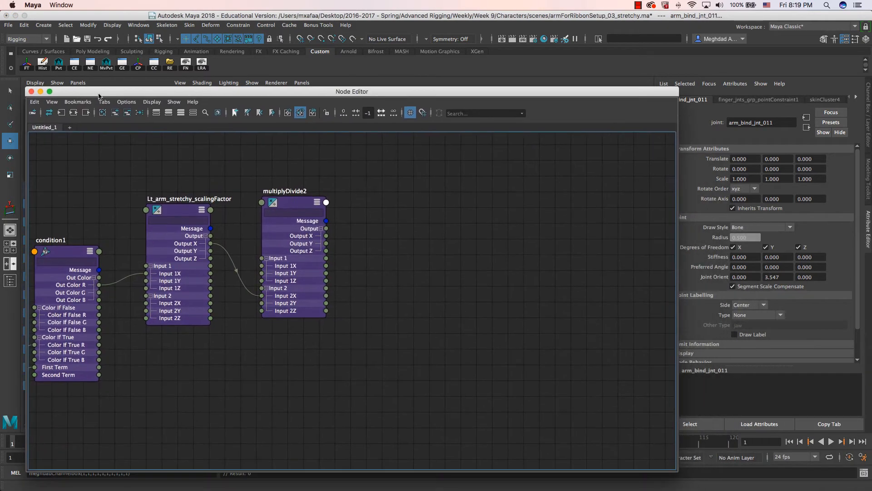
pyautogui.click(117, 113)
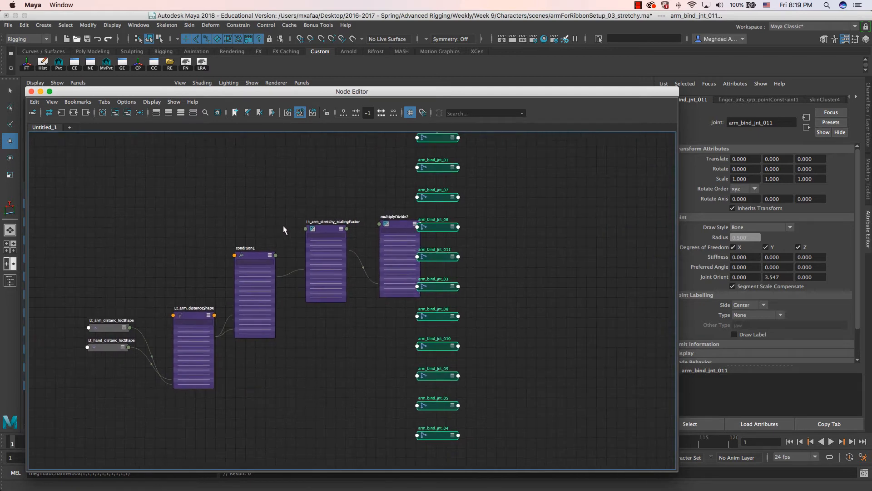
pyautogui.moveTo(282, 225); pyautogui.dragTo(237, 224, button='middle')
pyautogui.moveTo(375, 216); pyautogui.dragTo(362, 214)
# - Spread out the arm_bind_jnt_01, _07 and _02 nodes in the graph
pyautogui.click(383, 194)
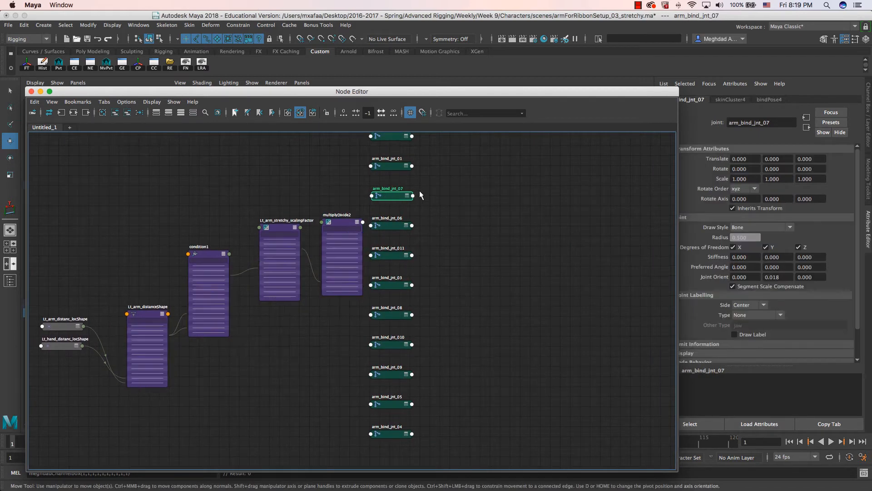
pyautogui.moveTo(418, 190); pyautogui.dragTo(418, 270, button='middle')
pyautogui.moveTo(393, 246); pyautogui.dragTo(401, 243)
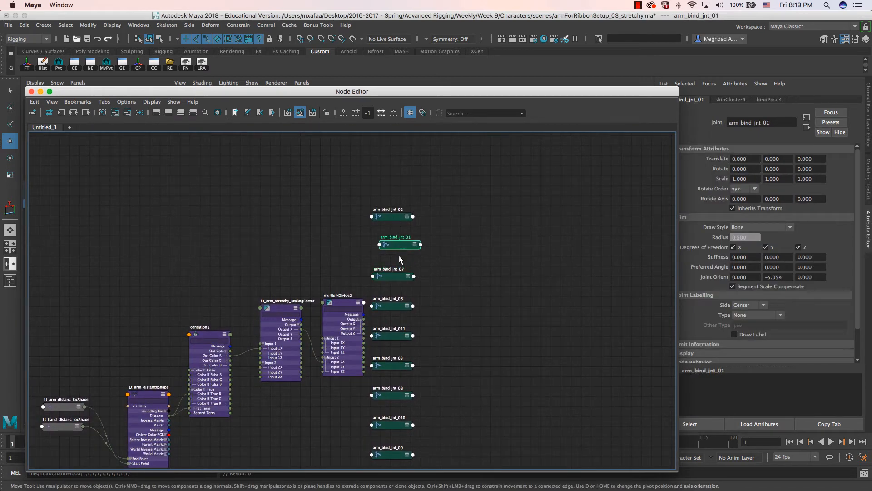
pyautogui.moveTo(386, 276); pyautogui.dragTo(448, 270)
pyautogui.moveTo(407, 218); pyautogui.dragTo(478, 224)
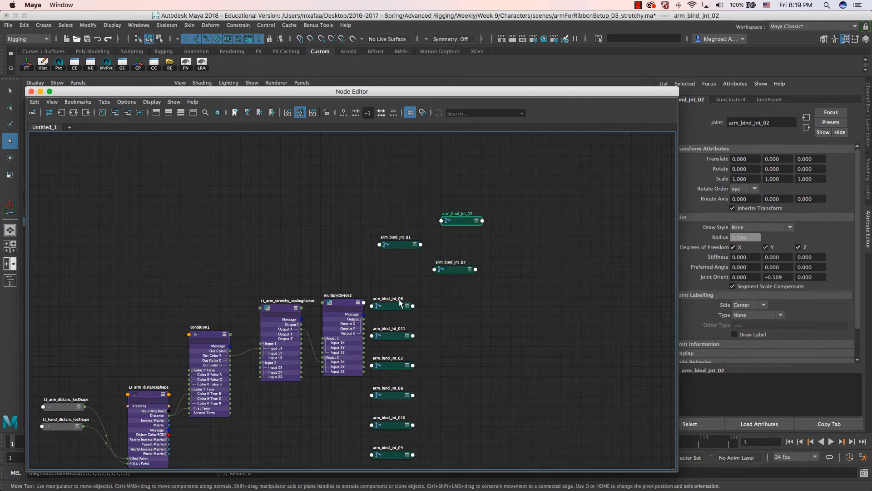
pyautogui.moveTo(398, 299); pyautogui.dragTo(377, 283, button='middle')
pyautogui.scroll(-3, 347, 261)
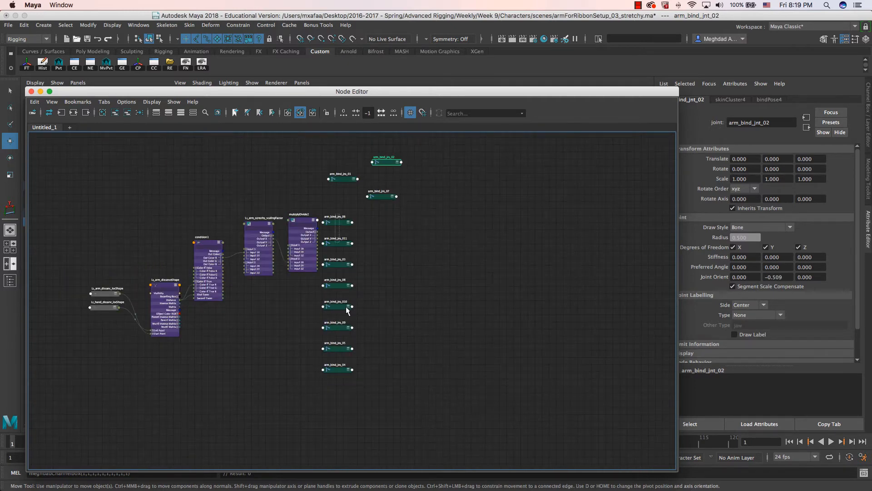
# - Shift the _06–_04 joint column and place arm_bind_jnt_01 beside multiplyDivide2, then lower the Node Editor
pyautogui.moveTo(357, 376); pyautogui.dragTo(383, 213)
pyautogui.moveTo(382, 213); pyautogui.dragTo(386, 243, button='middle')
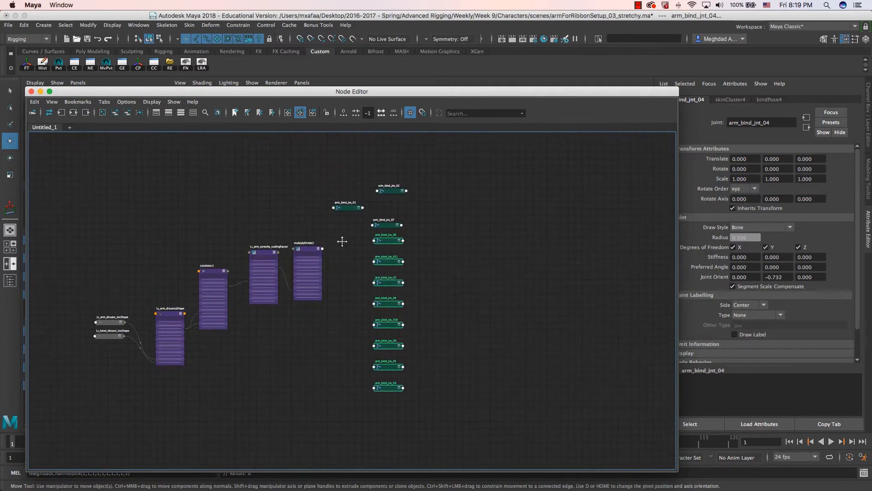
pyautogui.moveTo(339, 196); pyautogui.dragTo(356, 243)
pyautogui.scroll(3, 375, 294)
pyautogui.moveTo(359, 238); pyautogui.dragTo(304, 247, button='middle')
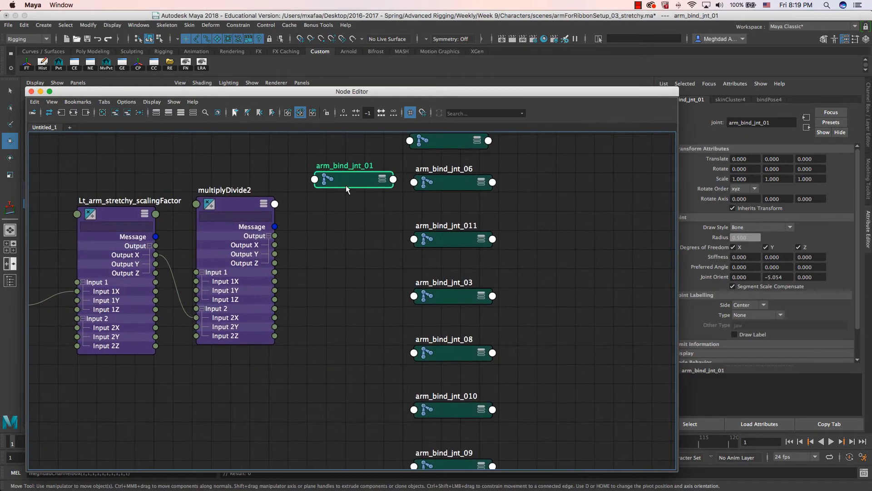
pyautogui.moveTo(347, 97); pyautogui.dragTo(338, 383)
pyautogui.keyDown('alt'); pyautogui.moveTo(359, 273); pyautogui.dragTo(373, 294); pyautogui.keyUp('alt')
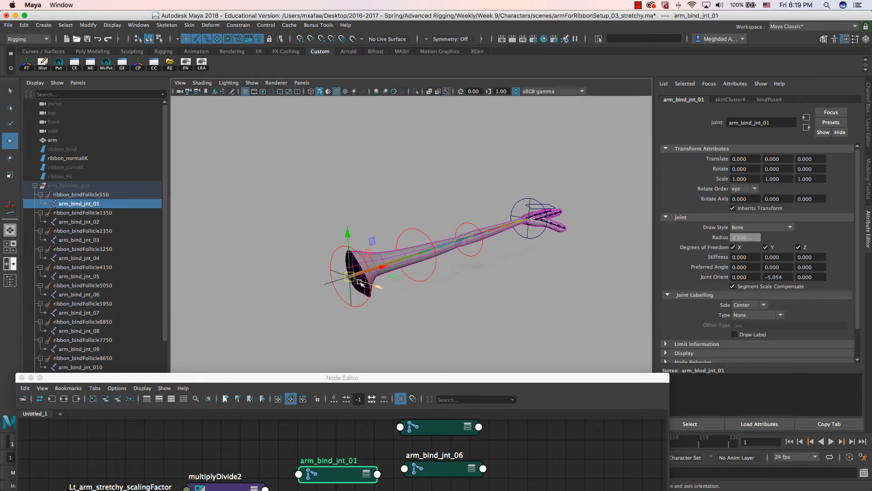
# - Connect multiplyDivide2 Output X to arm_bind_jnt_01's Scale Y and Scale Z
pyautogui.keyDown('alt'); pyautogui.moveTo(375, 305); pyautogui.dragTo(380, 308); pyautogui.keyUp('alt')
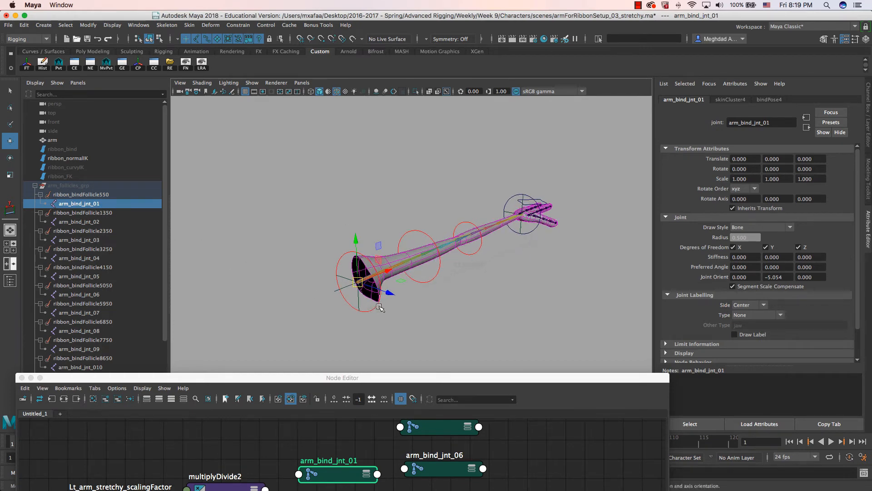
pyautogui.press('r')
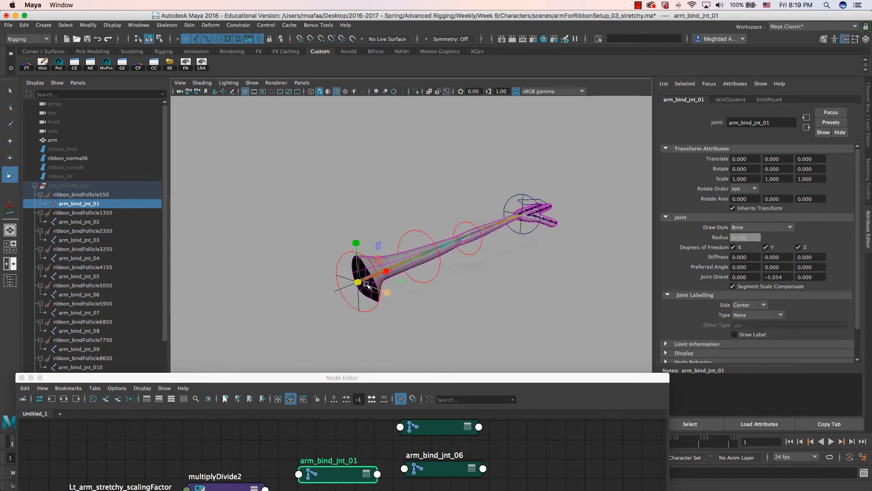
pyautogui.moveTo(319, 378); pyautogui.dragTo(348, 81)
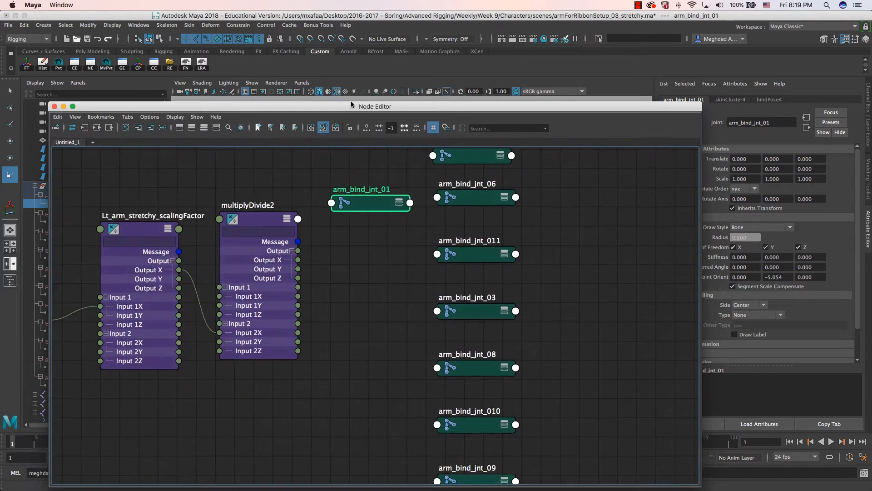
pyautogui.moveTo(368, 209); pyautogui.dragTo(357, 192)
pyautogui.press('3')
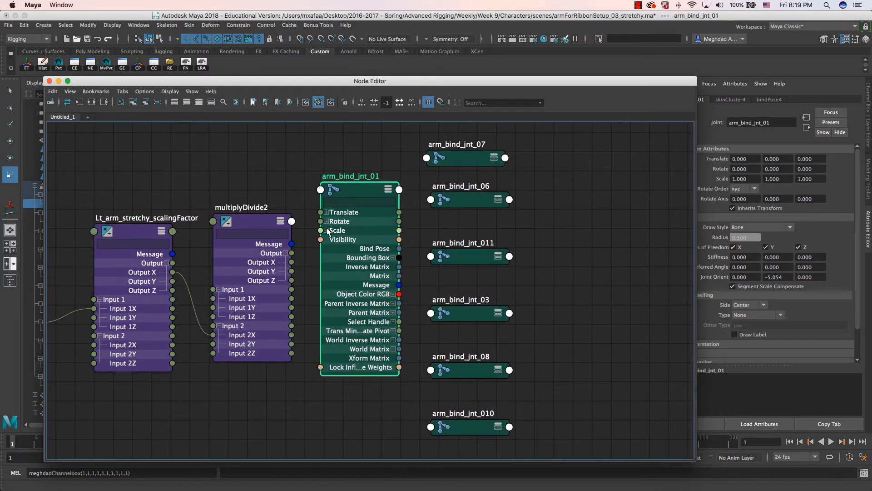
pyautogui.click(326, 230)
pyautogui.moveTo(292, 262); pyautogui.dragTo(320, 257)
pyautogui.moveTo(361, 81); pyautogui.dragTo(356, 135)
# - Open the Script Editor and select the scaleY and scaleZ connectAttr commands in the history
pyautogui.click(863, 472)
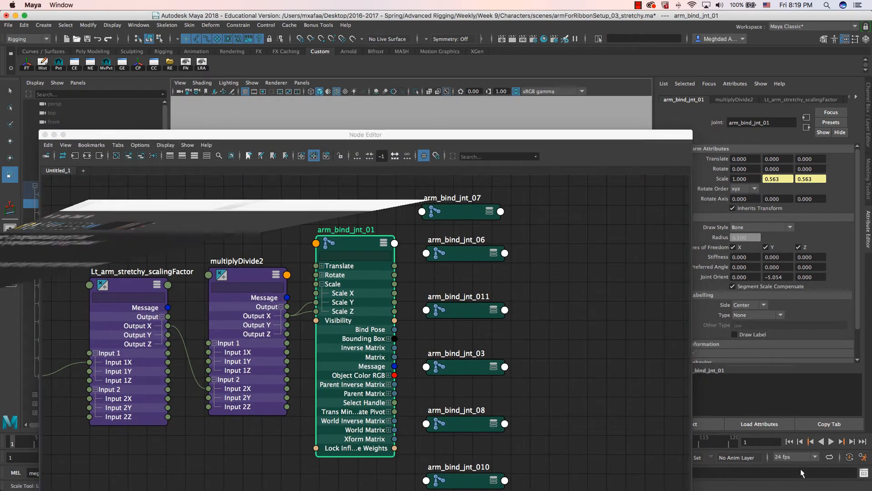
pyautogui.moveTo(496, 156); pyautogui.dragTo(353, 80)
pyautogui.moveTo(545, 260); pyautogui.dragTo(245, 246)
pyautogui.press('super+c')
# - Paste the two connectAttr commands into the script and delete the leftover result lines
pyautogui.click(317, 344)
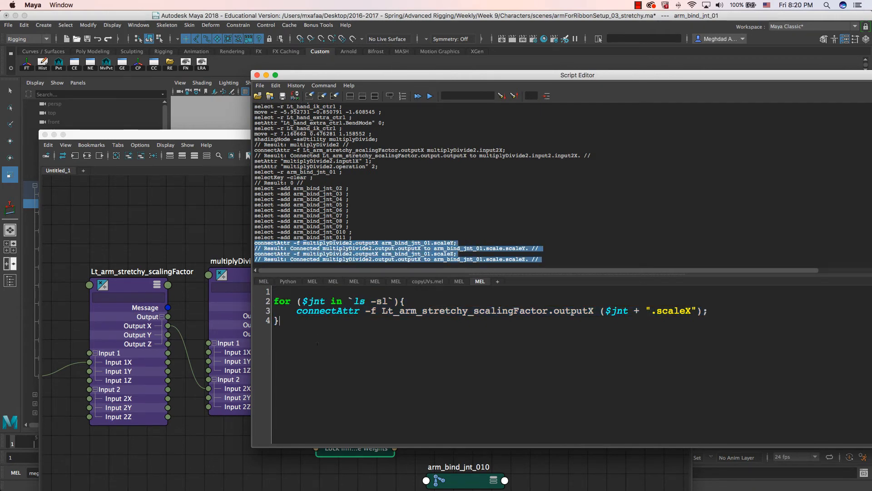
pyautogui.press('super+v')
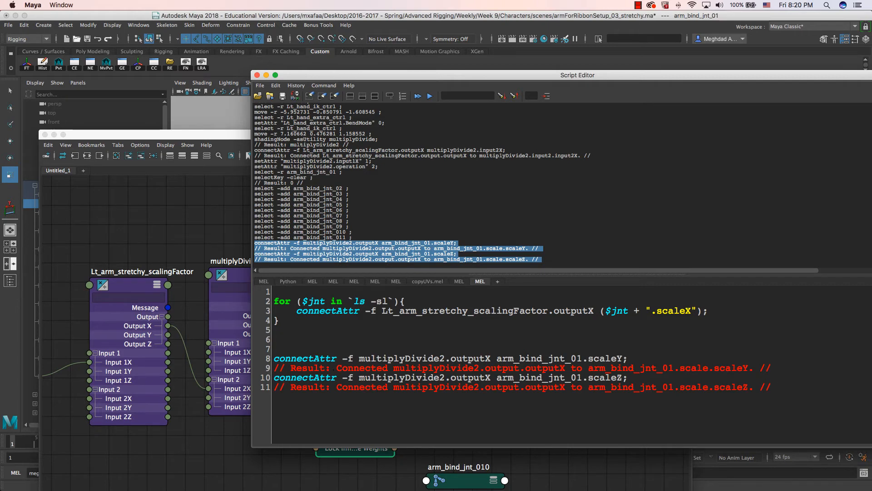
pyautogui.tripleClick(334, 367)
pyautogui.press('BackSpace')
pyautogui.tripleClick(328, 377)
pyautogui.press('BackSpace')
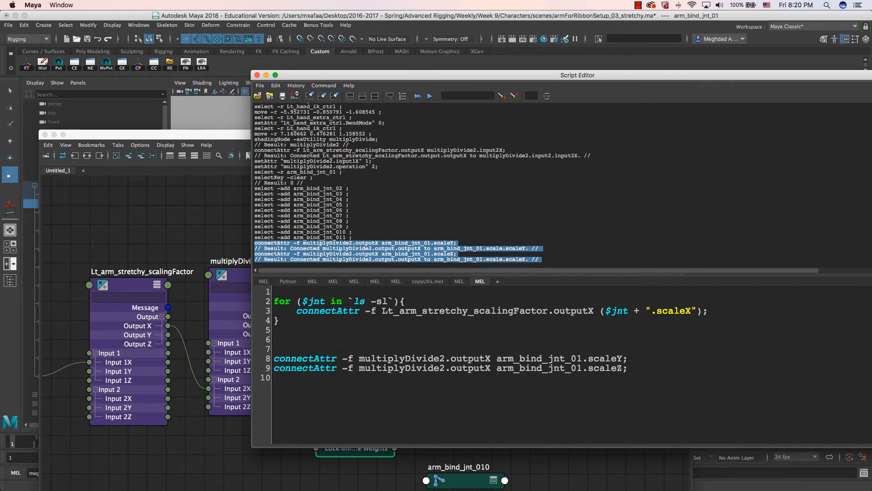
# - Reuse the for-loop header on line 7 and indent the connectAttr lines inside it
pyautogui.moveTo(408, 301); pyautogui.dragTo(274, 301)
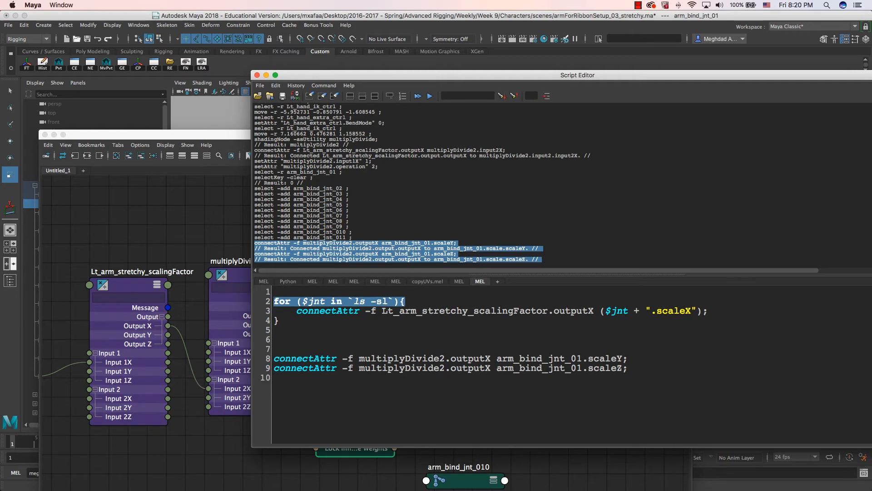
pyautogui.press('super+c')
pyautogui.click(285, 347)
pyautogui.press('super+v')
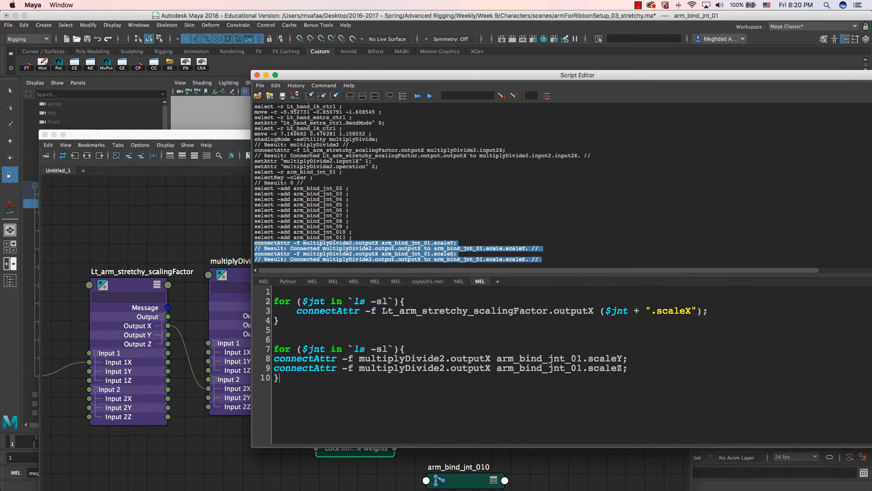
pyautogui.moveTo(343, 358); pyautogui.dragTo(343, 368)
pyautogui.press('Tab')
pyautogui.click(463, 368)
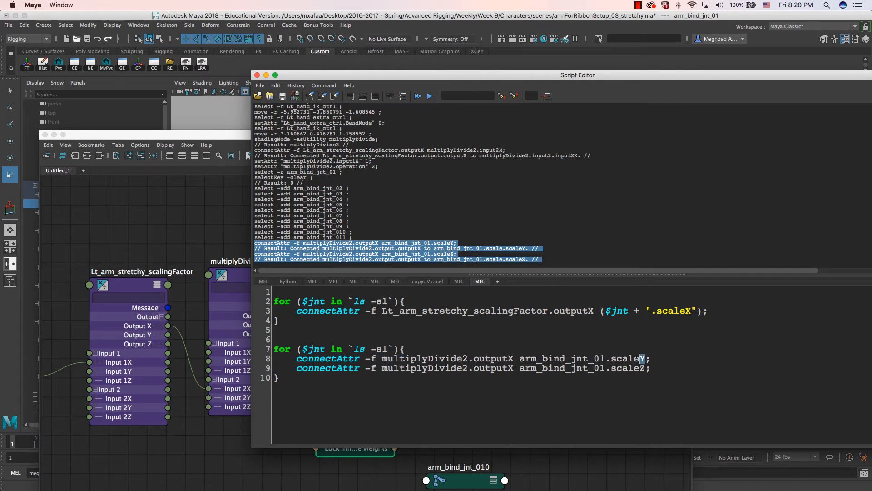
# - Replace the hard-coded joint names with ($jnt + ".scaleY") and ($jnt + ".scaleZ")
pyautogui.moveTo(645, 368); pyautogui.dragTo(629, 368)
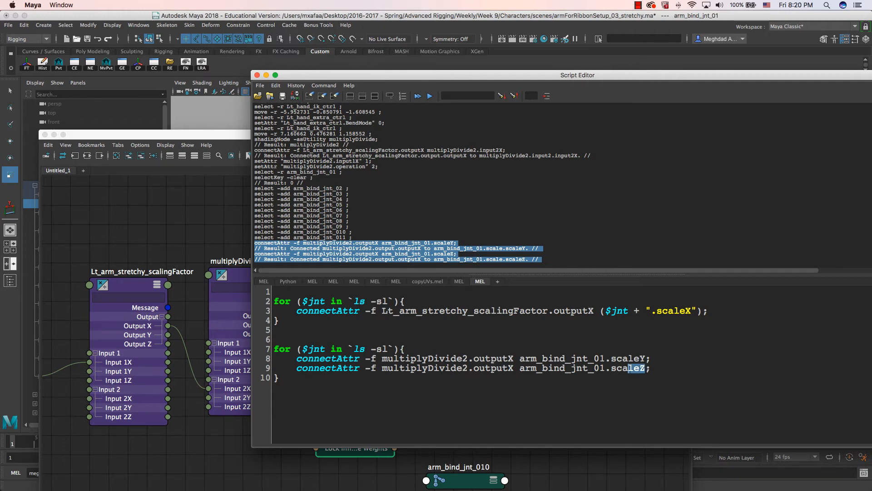
pyautogui.moveTo(519, 358); pyautogui.dragTo(598, 358)
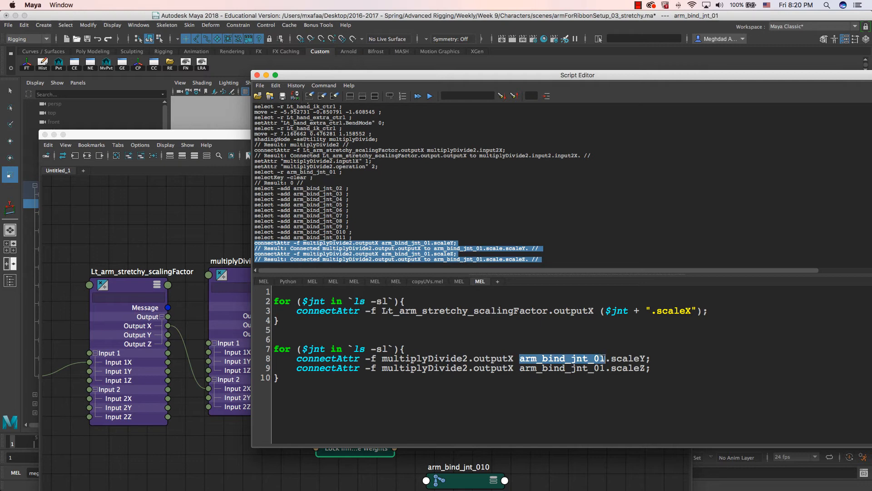
pyautogui.write('($jnt')
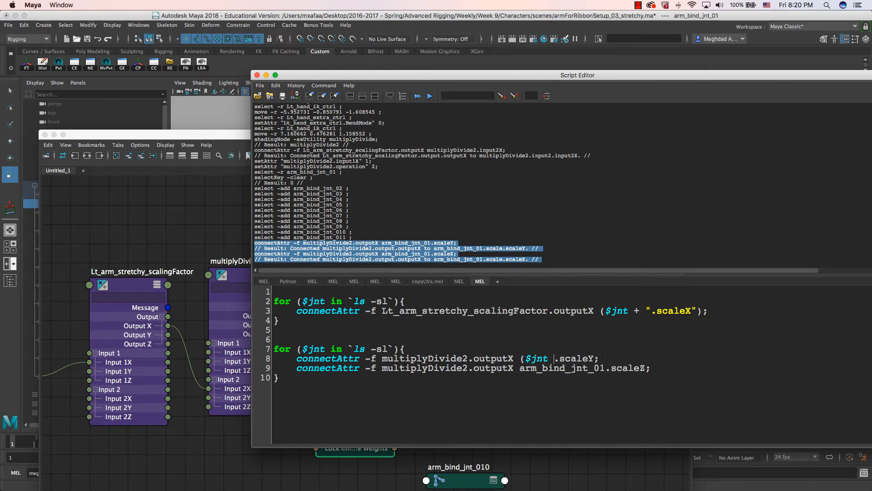
pyautogui.write(' + "')
pyautogui.click(611, 358)
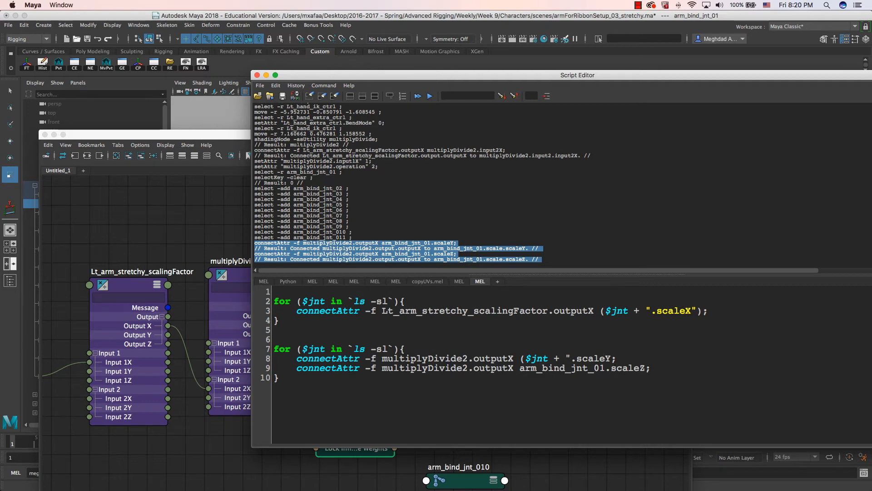
pyautogui.write('")')
pyautogui.moveTo(520, 359); pyautogui.dragTo(570, 358)
pyautogui.press('super+c')
pyautogui.moveTo(520, 368); pyautogui.dragTo(606, 368)
pyautogui.press('super+v')
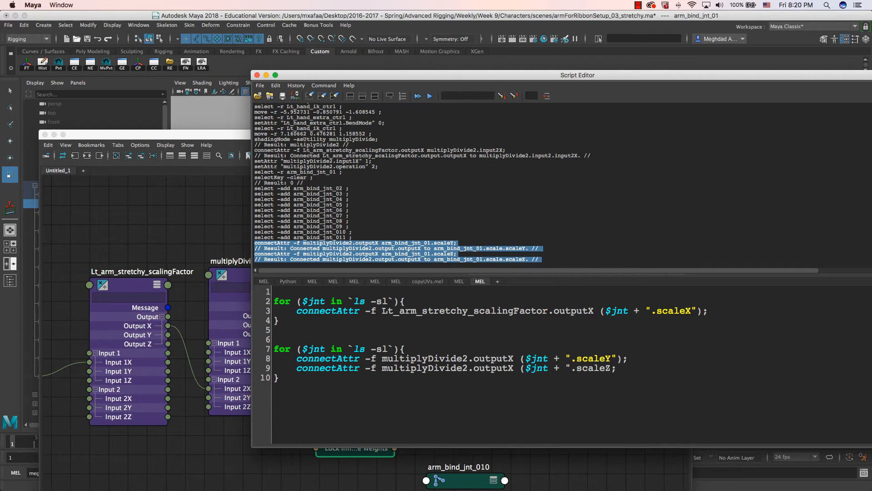
pyautogui.write('")')
# - Select all the bind joints and execute the second loop (lines 6–10)
pyautogui.click(189, 169)
pyautogui.scroll(-5, 449, 318)
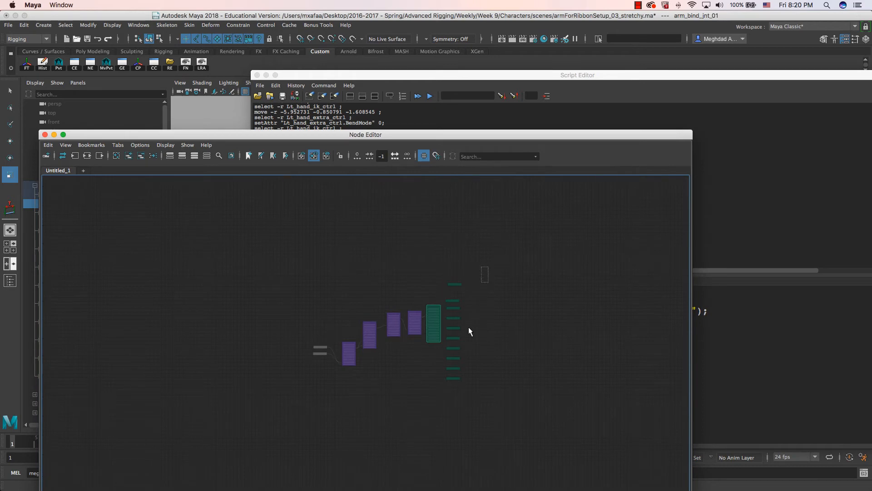
pyautogui.moveTo(469, 331); pyautogui.dragTo(457, 398)
pyautogui.click(516, 77)
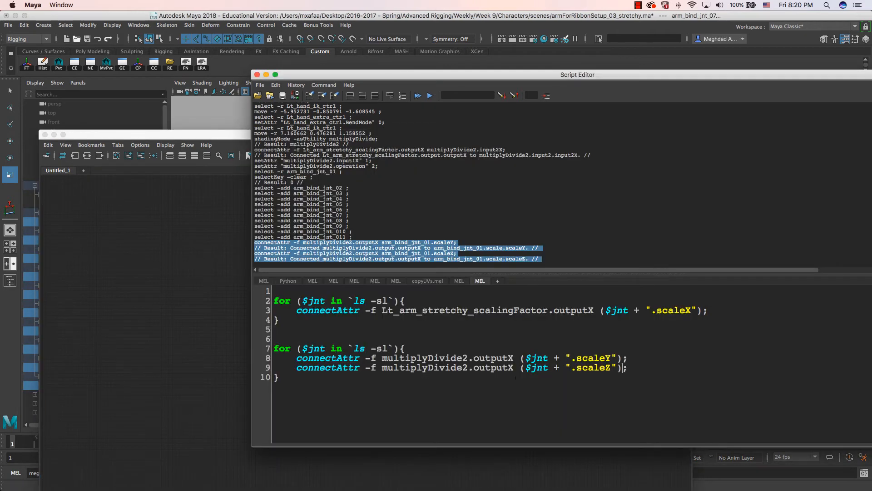
pyautogui.moveTo(515, 377); pyautogui.dragTo(273, 339)
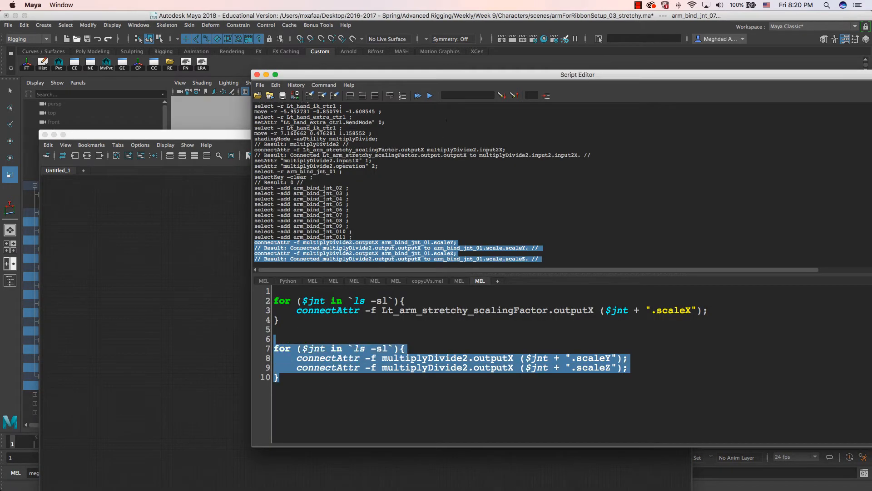
pyautogui.click(430, 95)
# - Close the Script Editor and the Node Editor to return to the viewport
pyautogui.click(256, 74)
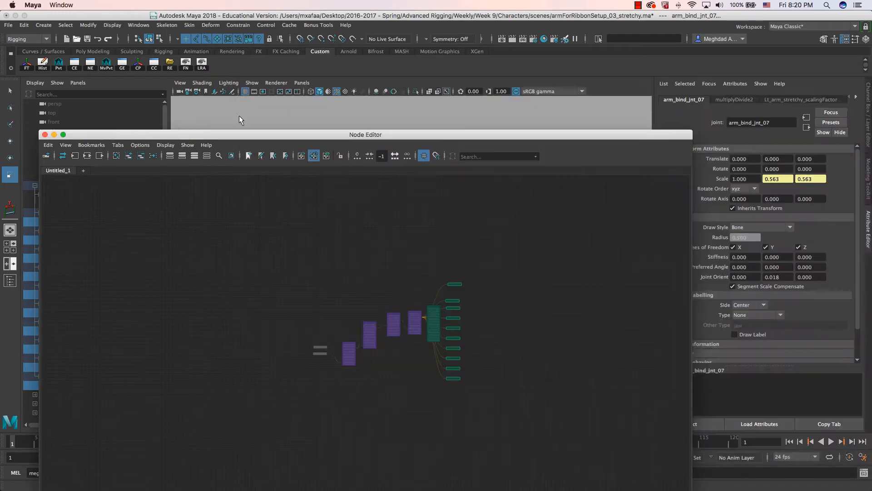
pyautogui.doubleClick(239, 135)
pyautogui.scroll(3, 446, 341)
pyautogui.scroll(-5, 446, 341)
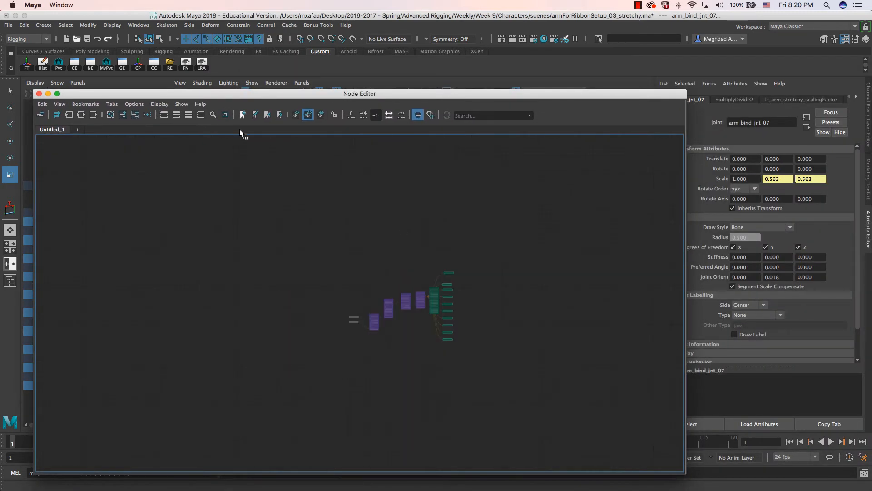
pyautogui.click(39, 93)
pyautogui.keyDown('alt'); pyautogui.moveTo(405, 286); pyautogui.dragTo(589, 222); pyautogui.keyUp('alt')
# - Select Lt_hand_extra_ctrl and slide its BendMode channel from 0 to 1
pyautogui.click(555, 265)
pyautogui.press('w')
pyautogui.keyDown('alt'); pyautogui.moveTo(469, 251); pyautogui.dragTo(383, 271); pyautogui.keyUp('alt')
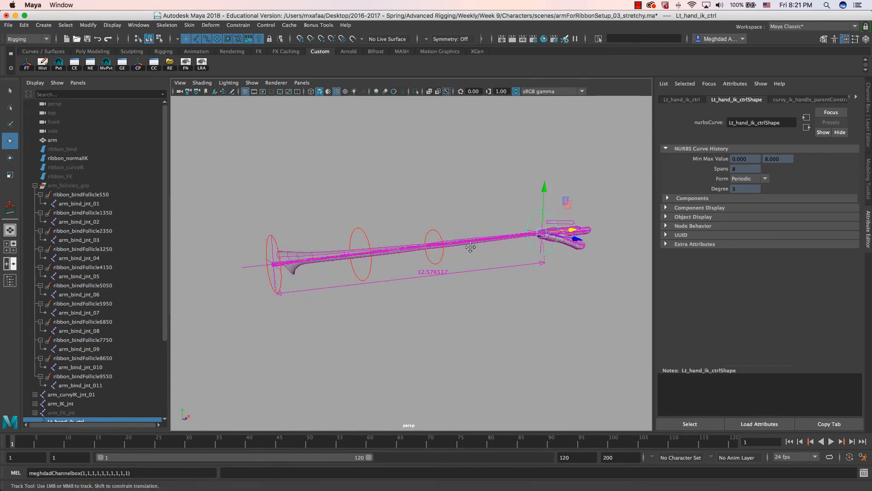
pyautogui.keyDown('alt'); pyautogui.moveTo(469, 249); pyautogui.dragTo(411, 297); pyautogui.keyUp('alt')
pyautogui.click(519, 217)
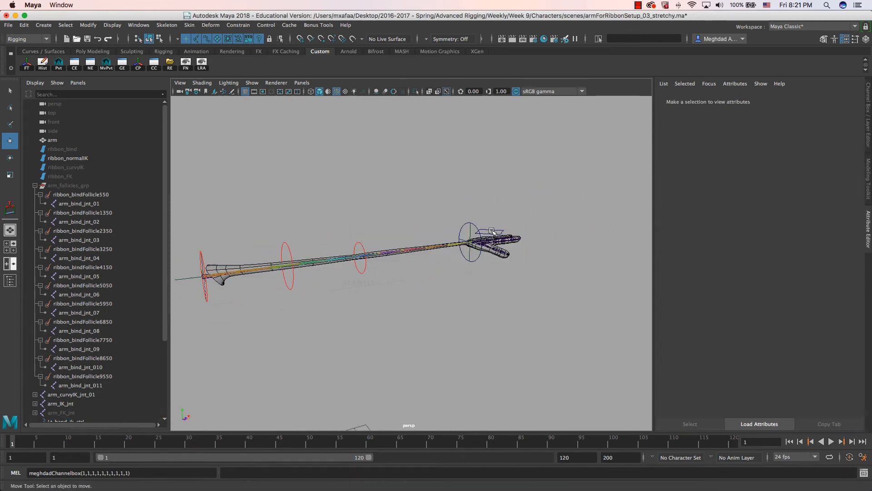
pyautogui.click(502, 232)
pyautogui.hotkey('ctrl', 'a')
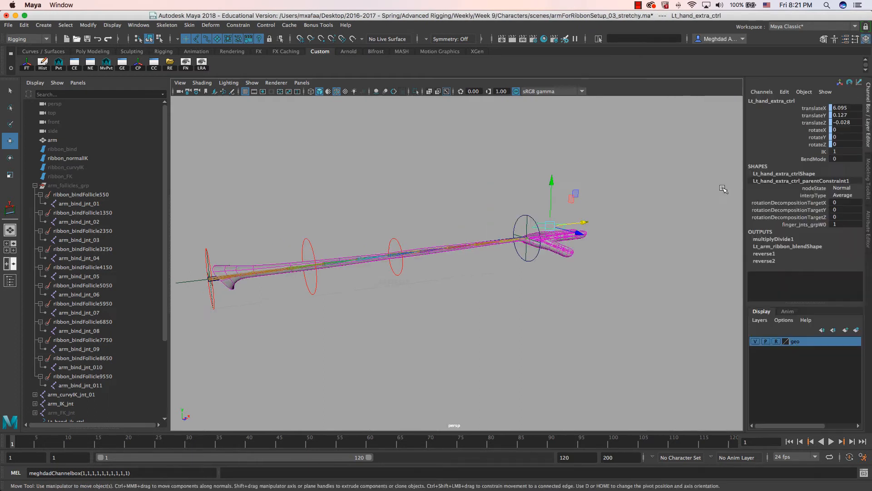
pyautogui.click(802, 159)
pyautogui.moveTo(459, 162); pyautogui.dragTo(490, 160, button='middle')
# - Pull Lt_hand_ik_ctrl out to 12.89 to stretch the arm and see the mesh thin
pyautogui.keyDown('alt'); pyautogui.moveTo(467, 225); pyautogui.dragTo(473, 254); pyautogui.keyUp('alt')
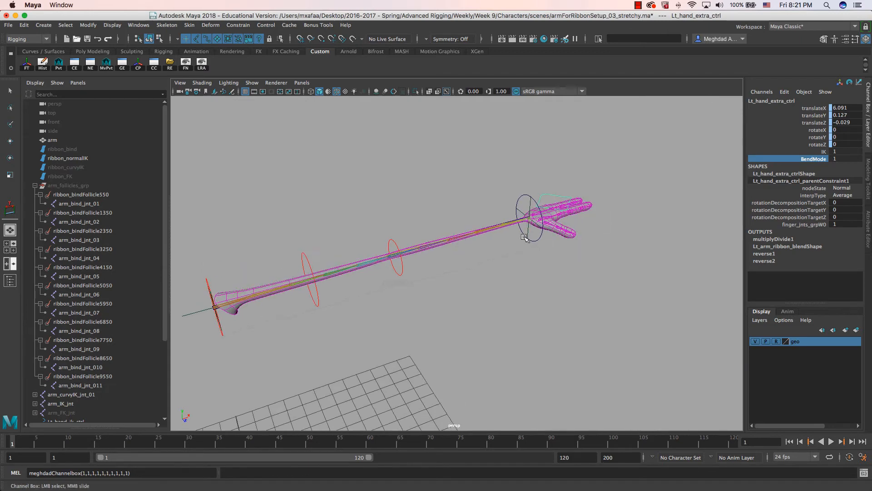
pyautogui.click(528, 217)
pyautogui.moveTo(529, 217)
pyautogui.mouseDown()
pyautogui.moveTo(254, 290)
pyautogui.moveTo(458, 213)
pyautogui.moveTo(656, 168)
pyautogui.moveTo(207, 300)
pyautogui.moveTo(564, 179)
pyautogui.moveTo(521, 203)
pyautogui.moveTo(534, 205)
pyautogui.mouseUp()
pyautogui.keyDown('alt'); pyautogui.moveTo(417, 255); pyautogui.dragTo(270, 284); pyautogui.keyUp('alt')
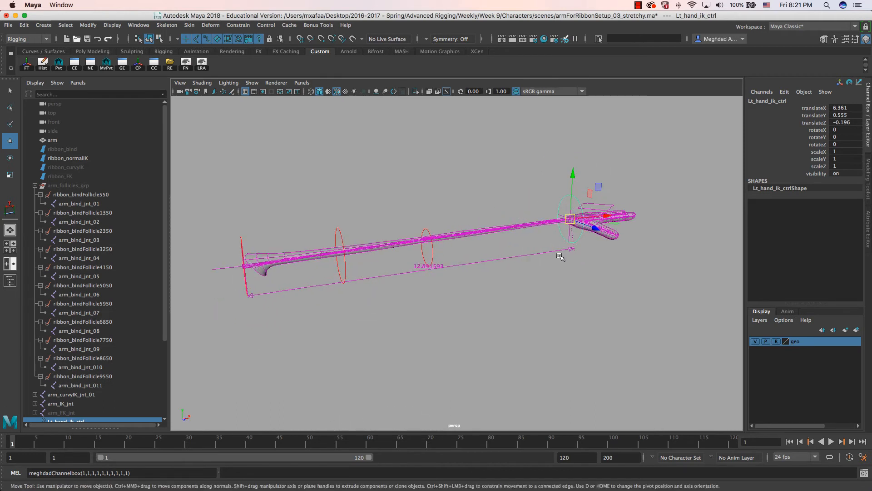
pyautogui.click(607, 206)
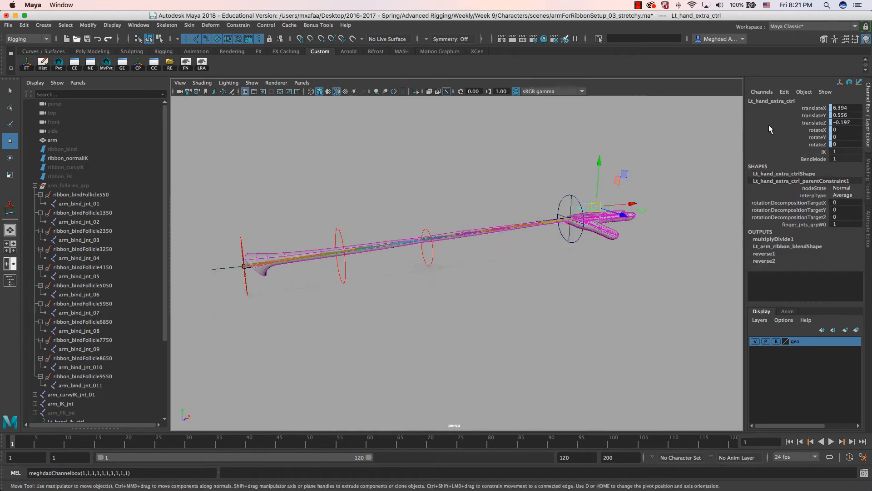
pyautogui.click(784, 91)
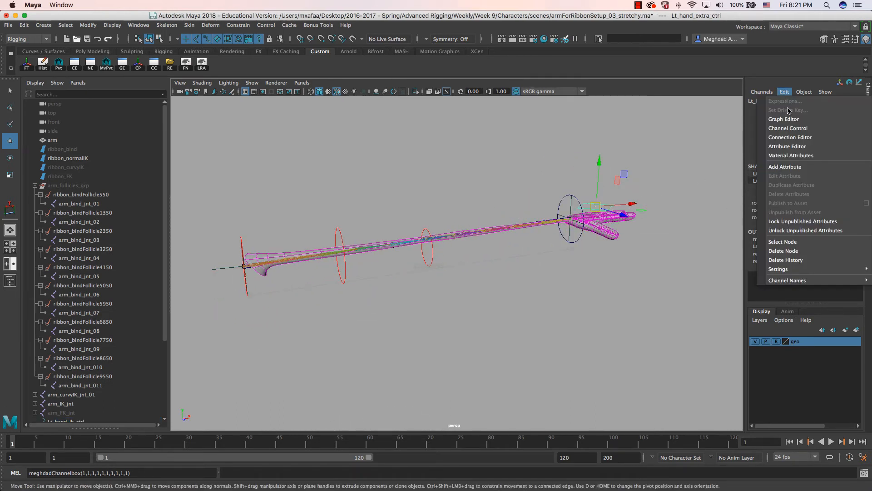
# - Add a keyable float attribute volumeMult with Minimum 1 to Lt_hand_extra_ctrl
pyautogui.click(799, 169)
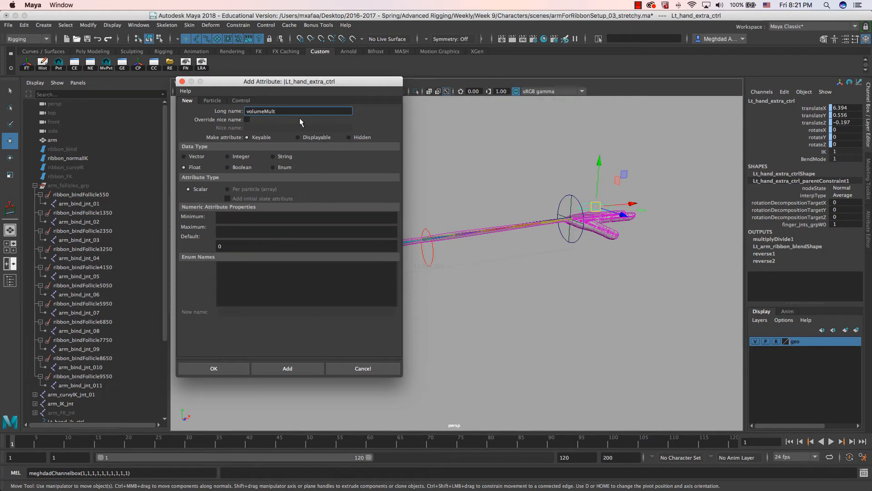
pyautogui.click(242, 219)
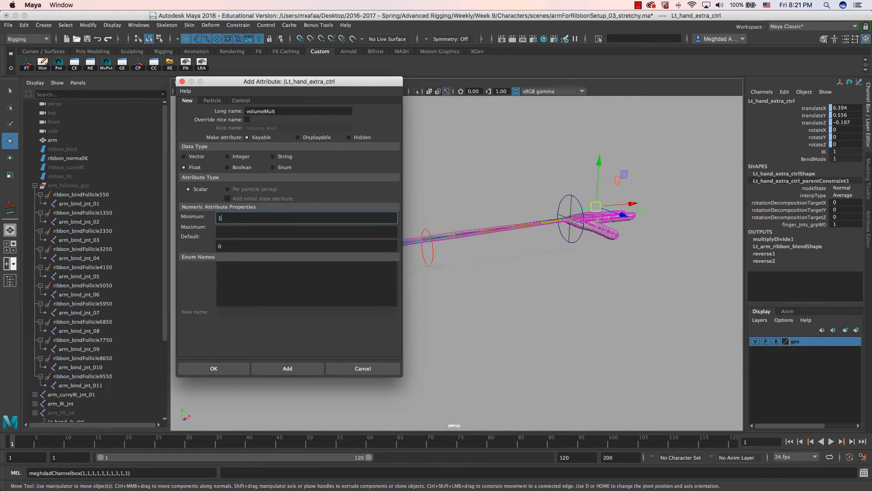
pyautogui.click(213, 367)
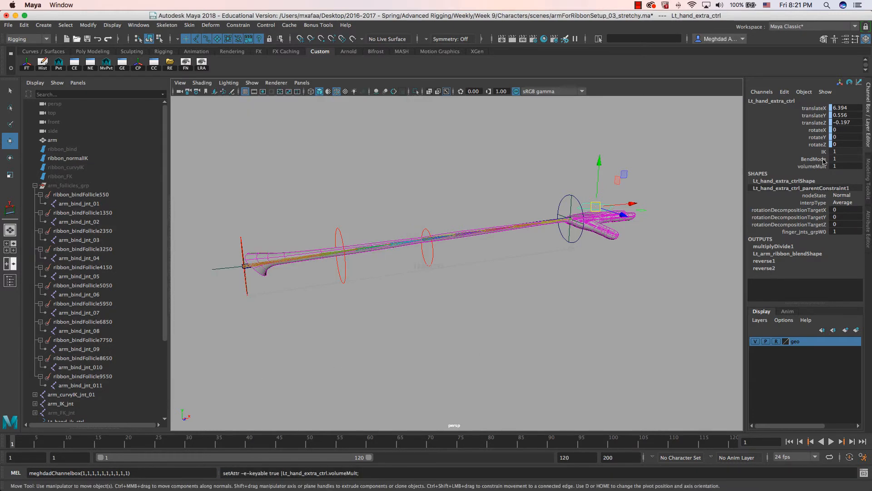
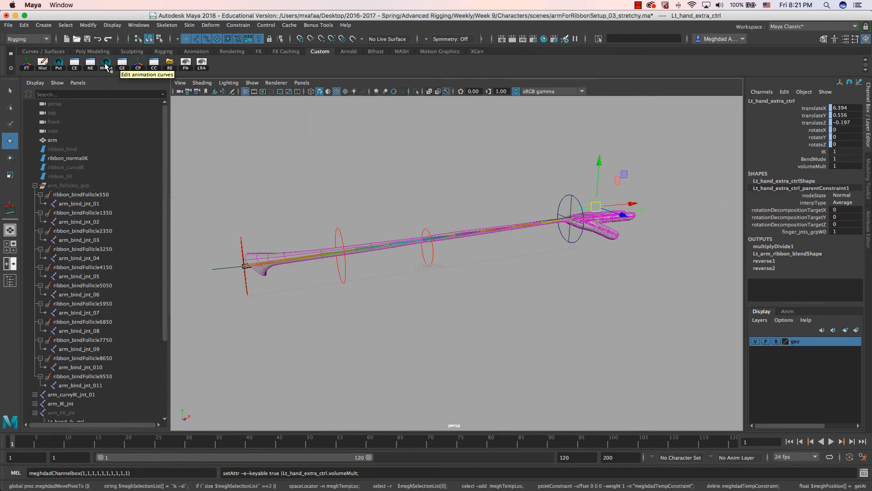
# - Open the Node Editor and arrange multiplyDivide2 above the arm_bind_jnt_01 node
pyautogui.click(90, 67)
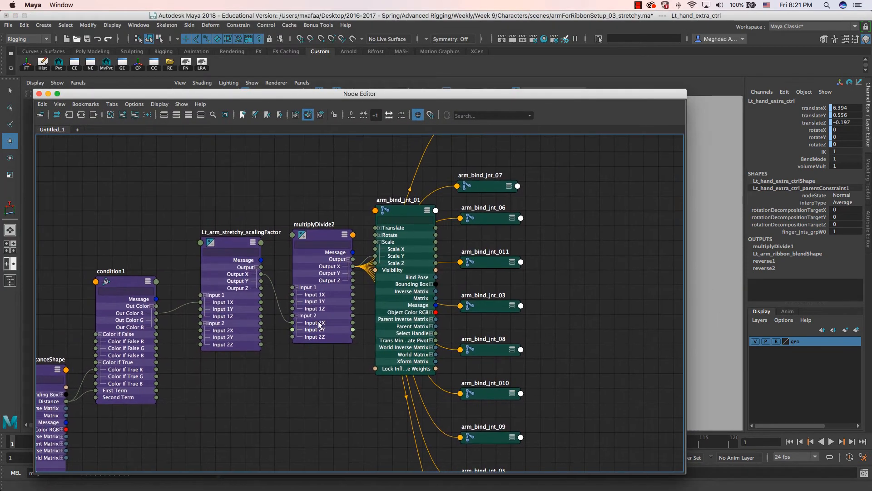
pyautogui.moveTo(326, 238); pyautogui.dragTo(327, 167)
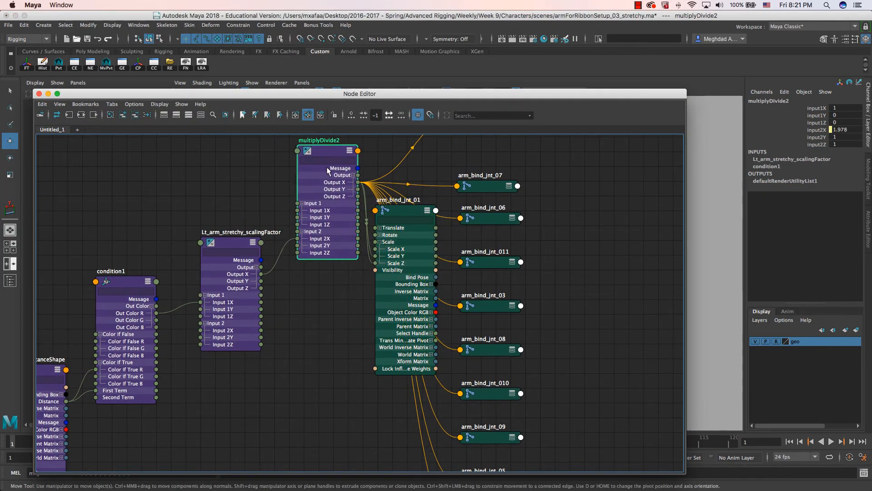
pyautogui.keyDown('alt'); pyautogui.moveTo(326, 167); pyautogui.dragTo(314, 311, button='middle'); pyautogui.keyUp('alt')
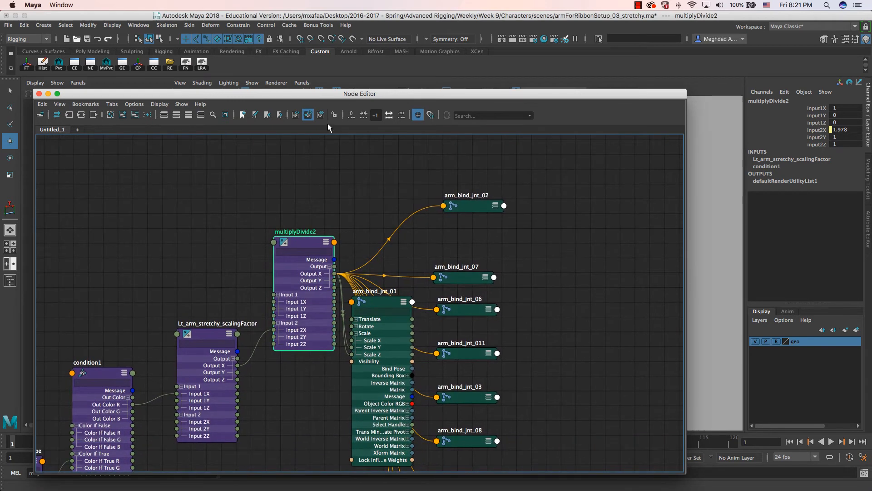
pyautogui.keyDown('alt'); pyautogui.moveTo(306, 215); pyautogui.dragTo(339, 257, button='middle'); pyautogui.keyUp('alt')
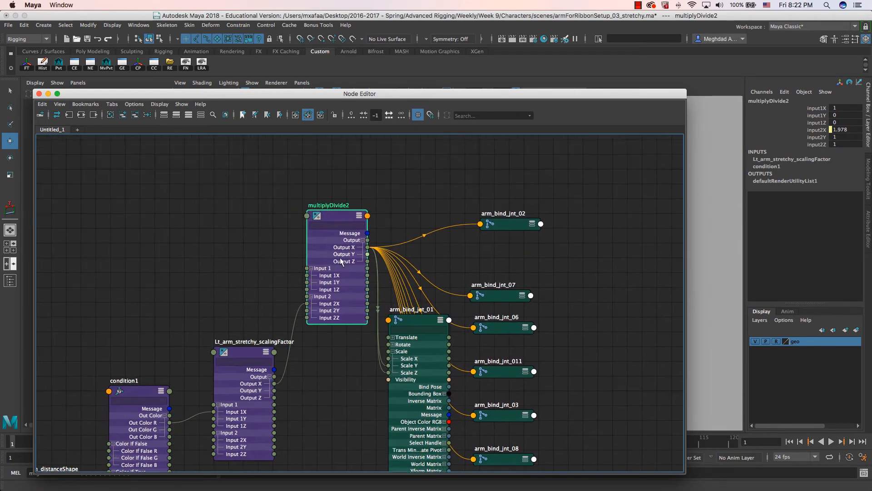
pyautogui.moveTo(346, 94); pyautogui.dragTo(470, 126)
pyautogui.press('z')
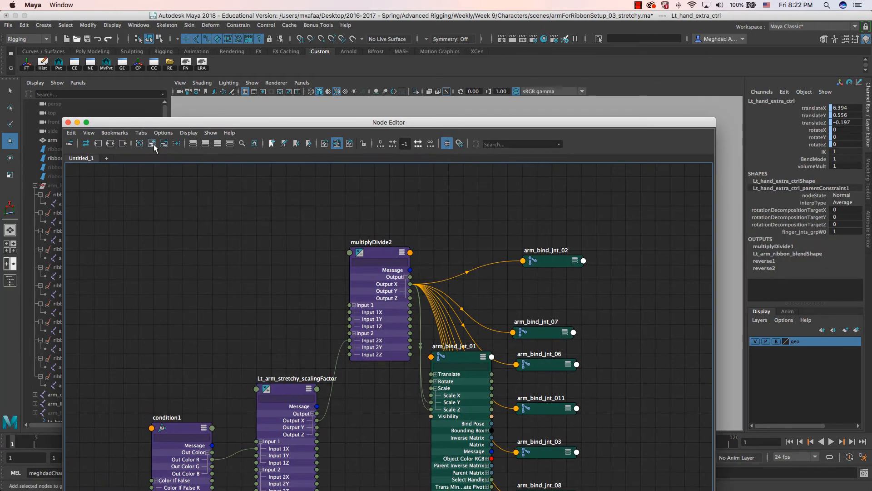
# - Add Lt_hand_extra_ctrl to the graph, expand its attributes and place it near multiplyDivide2
pyautogui.click(154, 144)
pyautogui.scroll(5, 241, 239)
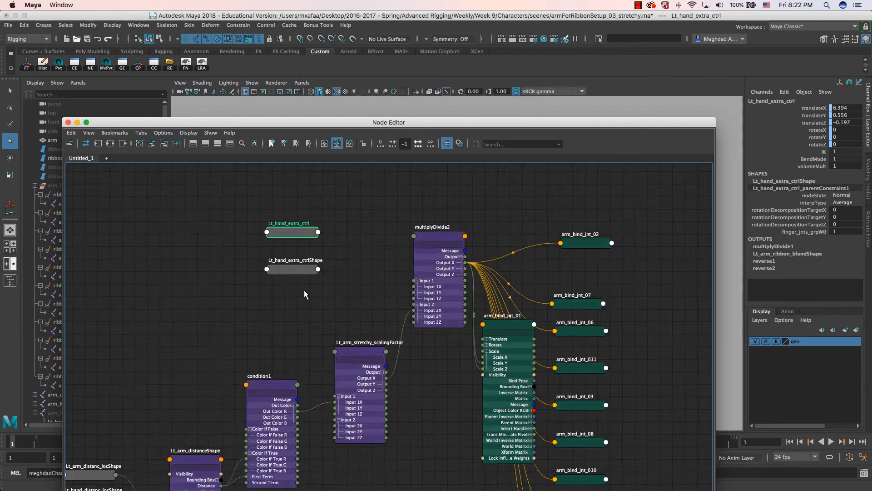
pyautogui.moveTo(272, 263); pyautogui.dragTo(91, 263)
pyautogui.moveTo(311, 222); pyautogui.dragTo(346, 209)
pyautogui.press('3')
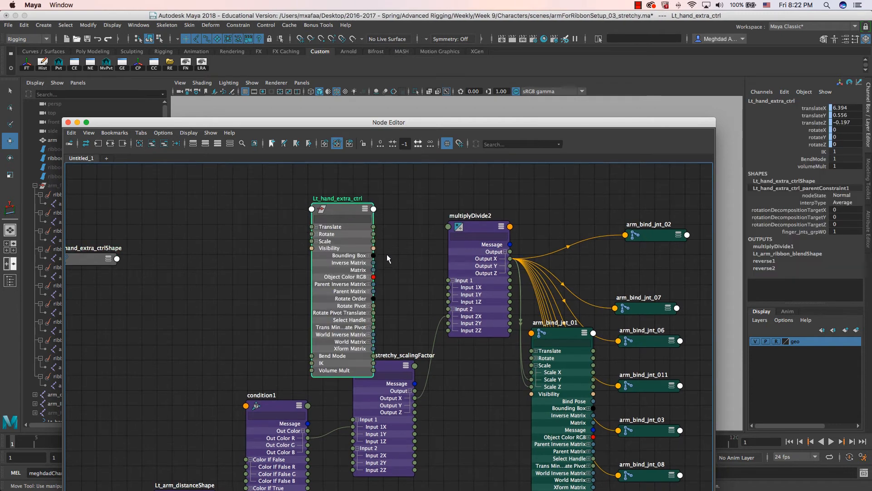
pyautogui.moveTo(277, 186); pyautogui.dragTo(230, 163)
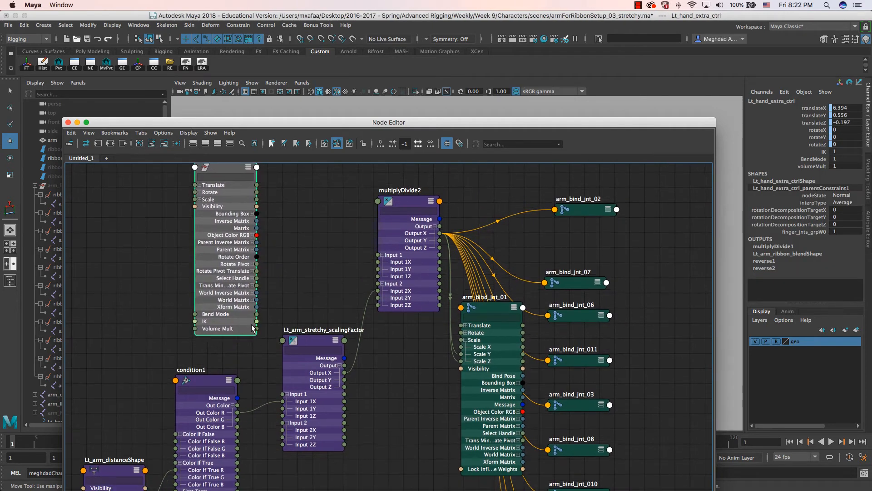
# - Connect Volume Mult to multiplyDivide2's Input 1X and close the Node Editor
pyautogui.click(407, 205)
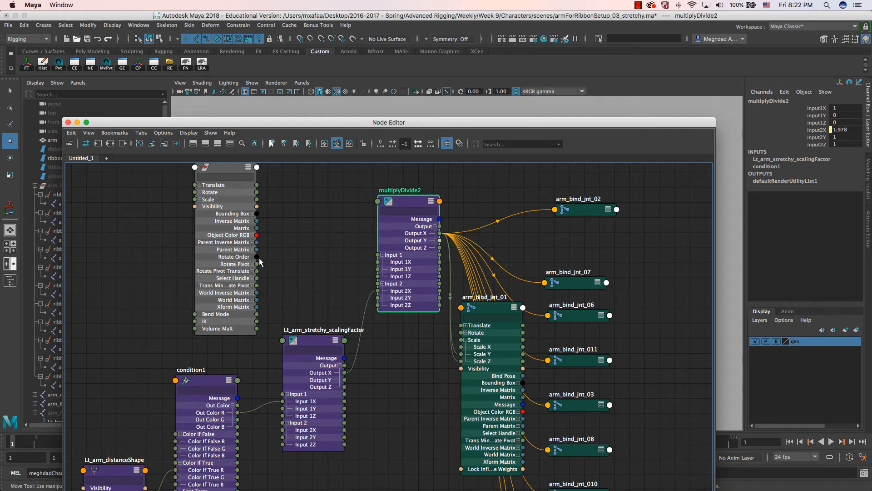
pyautogui.moveTo(257, 328); pyautogui.dragTo(377, 262)
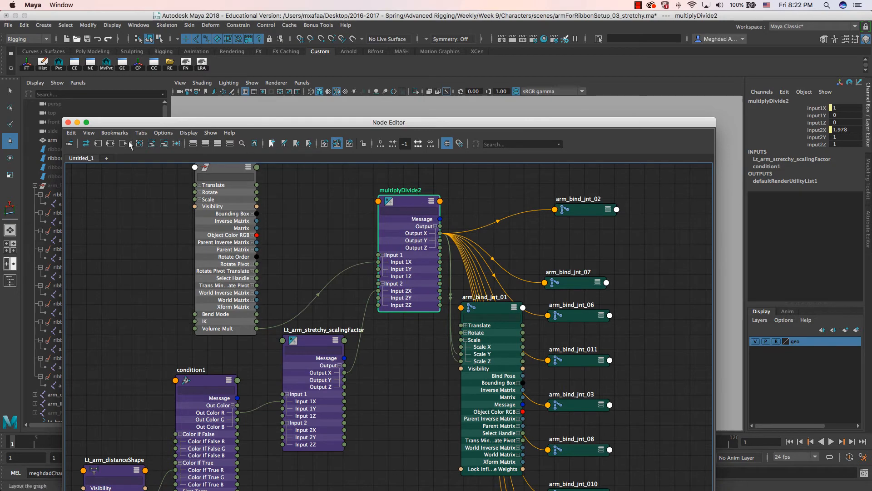
pyautogui.press('super+w')
pyautogui.keyDown('alt'); pyautogui.moveTo(453, 258); pyautogui.dragTo(463, 292); pyautogui.keyUp('alt')
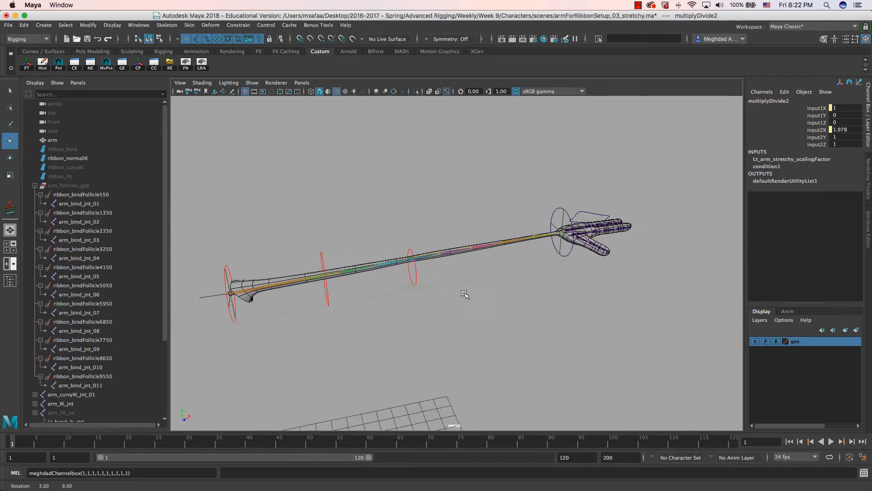
# - Scrub volumeMult on Lt_hand_extra_ctrl to watch the arm's volume change
pyautogui.click(590, 226)
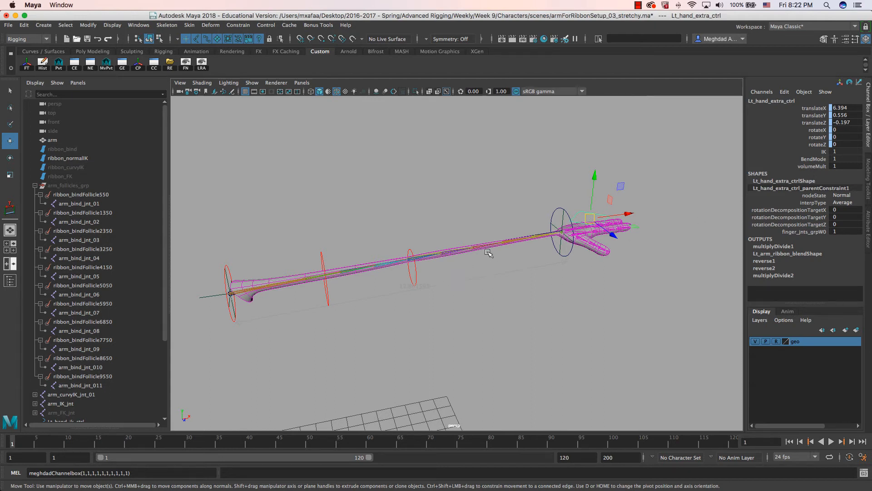
pyautogui.click(803, 167)
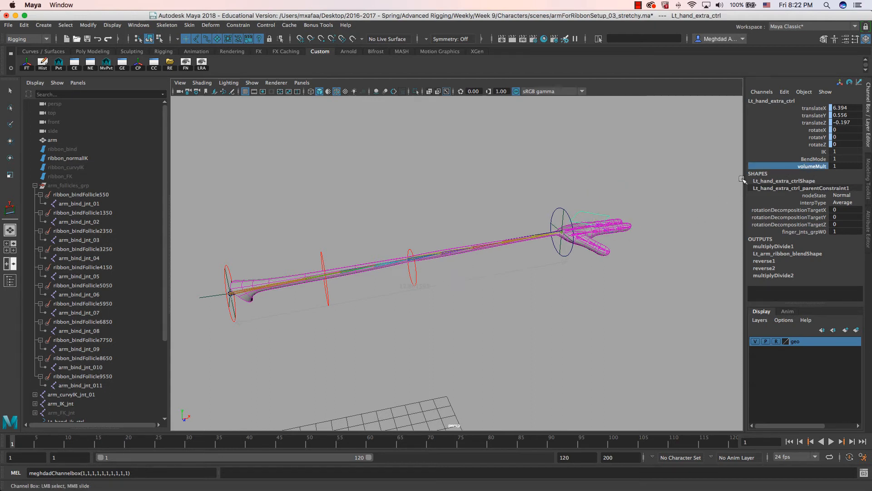
pyautogui.moveTo(478, 194)
pyautogui.mouseDown(button='middle')
pyautogui.moveTo(491, 191)
pyautogui.moveTo(457, 189)
pyautogui.moveTo(500, 187)
pyautogui.moveTo(467, 187)
pyautogui.mouseUp(button='middle')
# - In Edit Attribute, enable Has minimum for volumeMult and set Min to 0
pyautogui.click(785, 91)
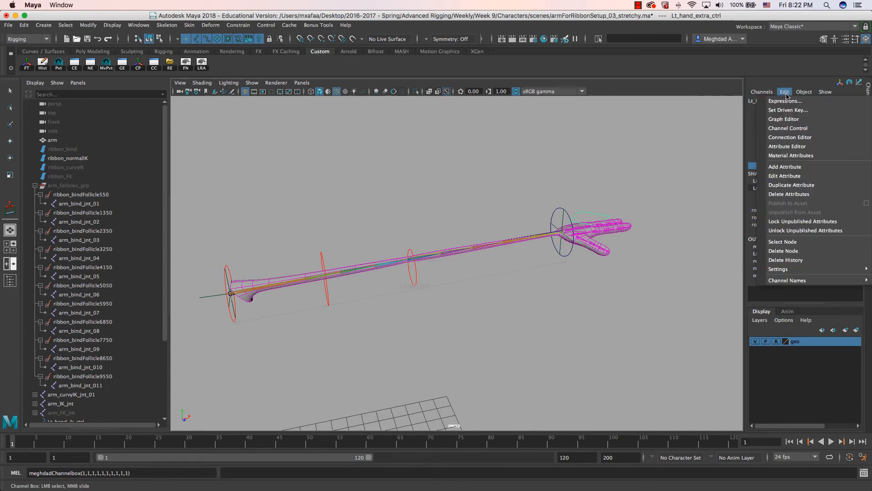
pyautogui.click(790, 177)
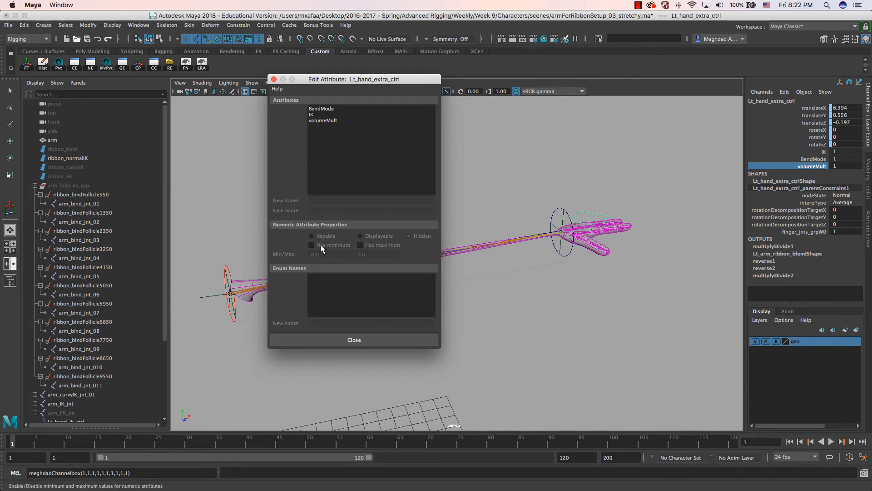
pyautogui.click(322, 121)
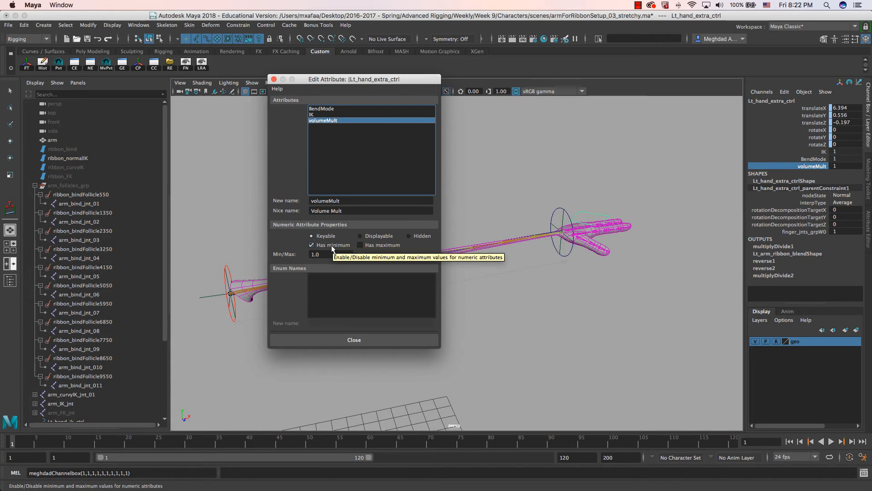
pyautogui.click(315, 254)
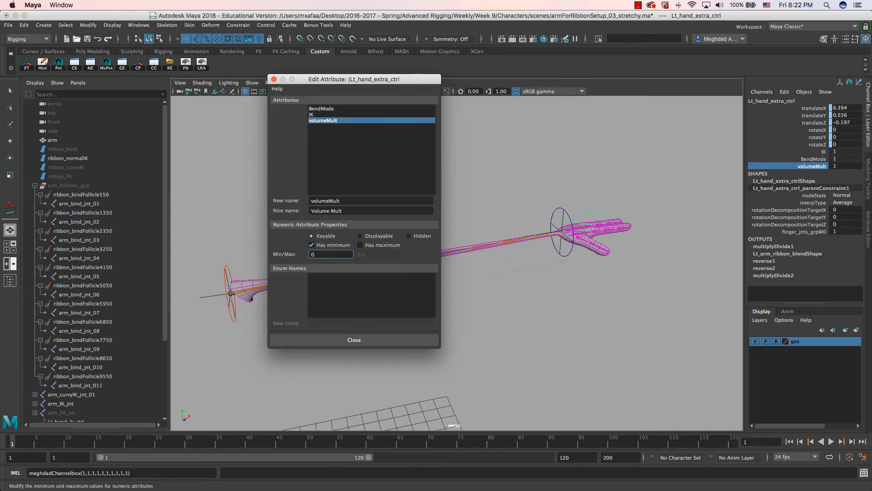
pyautogui.write('0')
pyautogui.press('Return')
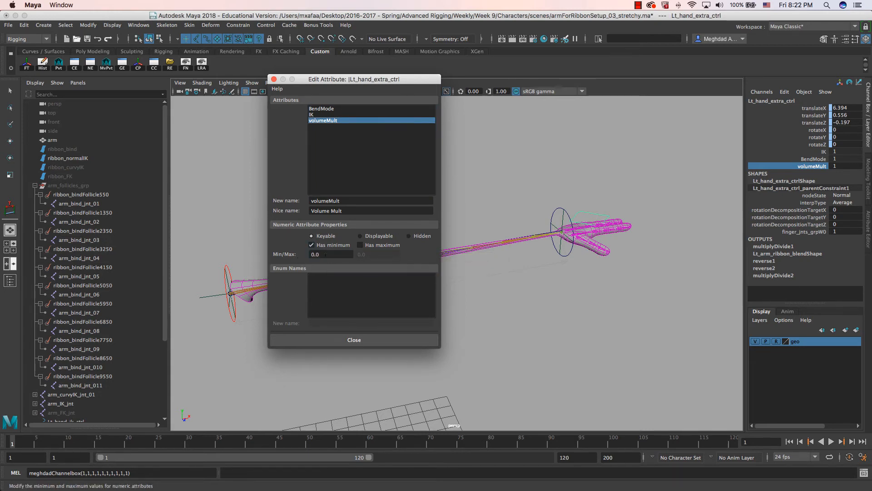
pyautogui.click(273, 79)
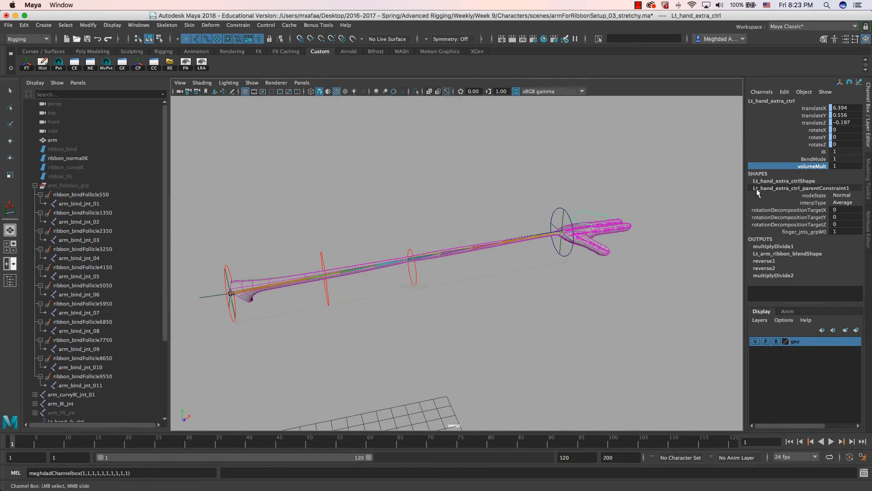
# - Test the arm bulge with volumeMult, then reset volumeMult to 1
pyautogui.moveTo(564, 188)
pyautogui.mouseDown(button='middle')
pyautogui.moveTo(540, 185)
pyautogui.moveTo(577, 186)
pyautogui.moveTo(540, 189)
pyautogui.moveTo(561, 188)
pyautogui.mouseUp(button='middle')
pyautogui.doubleClick(848, 166)
pyautogui.write('1')
pyautogui.press('Return')
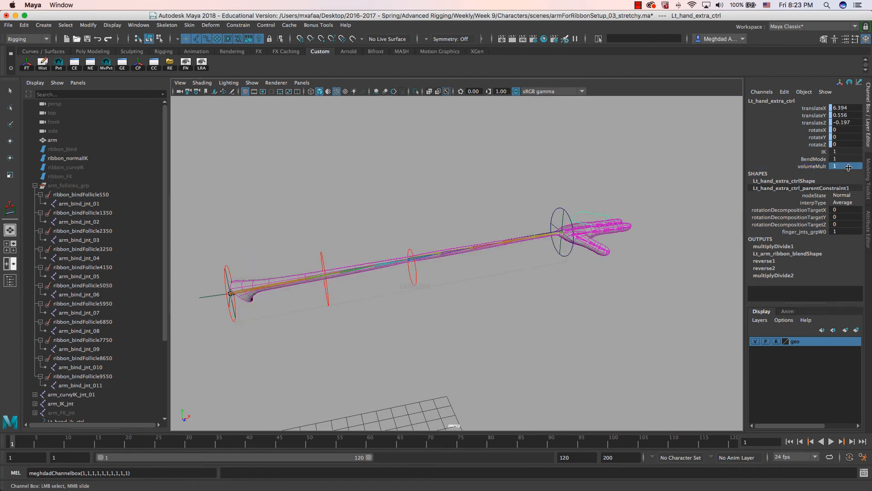
# - Move Lt_hand_ik_ctrl inward to shorten the arm
pyautogui.click(553, 236)
pyautogui.press('w')
pyautogui.moveTo(552, 237)
pyautogui.mouseDown()
pyautogui.moveTo(327, 259)
pyautogui.moveTo(442, 253)
pyautogui.moveTo(555, 231)
pyautogui.mouseUp()
# - Set BendMode on Lt_hand_extra_ctrl from 1 to 0 and raise volumeMult
pyautogui.click(583, 217)
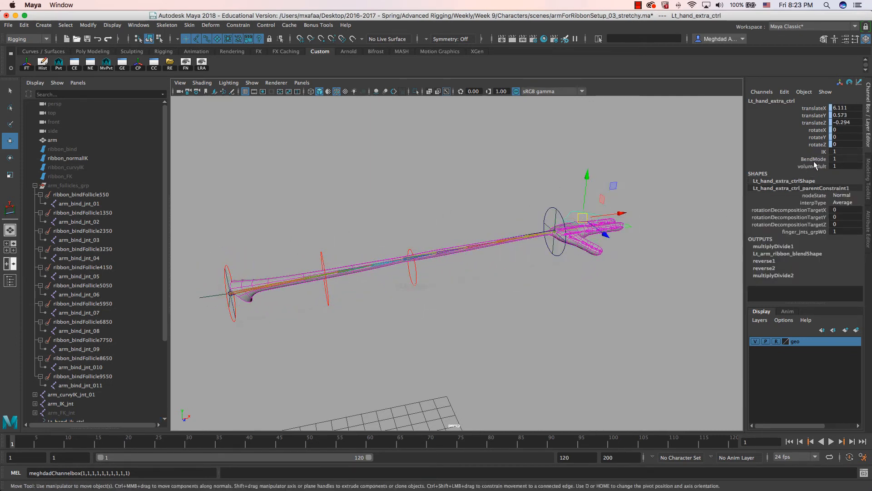
pyautogui.click(814, 159)
pyautogui.moveTo(472, 204); pyautogui.dragTo(426, 202, button='middle')
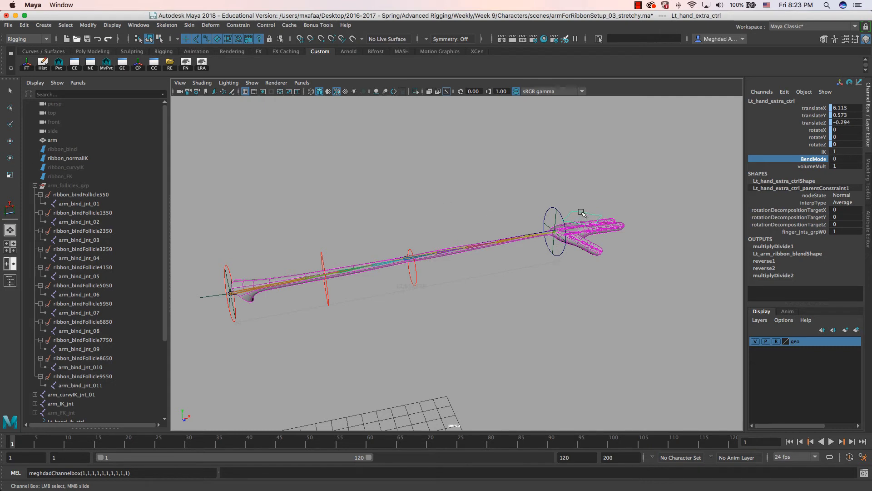
pyautogui.click(792, 166)
pyautogui.moveTo(510, 178)
pyautogui.mouseDown(button='middle')
pyautogui.moveTo(498, 176)
pyautogui.moveTo(518, 177)
pyautogui.mouseUp(button='middle')
pyautogui.moveTo(844, 111); pyautogui.dragTo(843, 123)
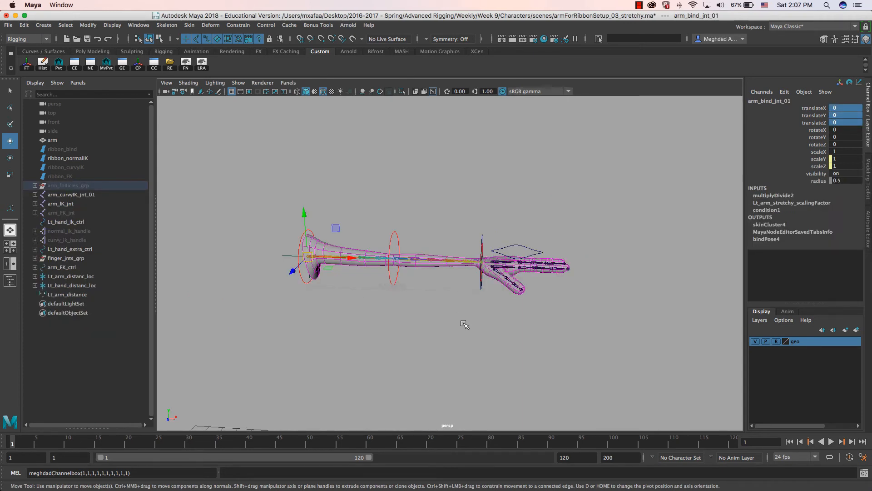
# - Stretch the arm by moving Lt_hand_ik_ctrl 2 units along X
pyautogui.moveTo(465, 323)
pyautogui.keyDown('alt'); pyautogui.mouseDown()
pyautogui.moveTo(464, 309)
pyautogui.moveTo(468, 315)
pyautogui.mouseUp(); pyautogui.keyUp('alt')
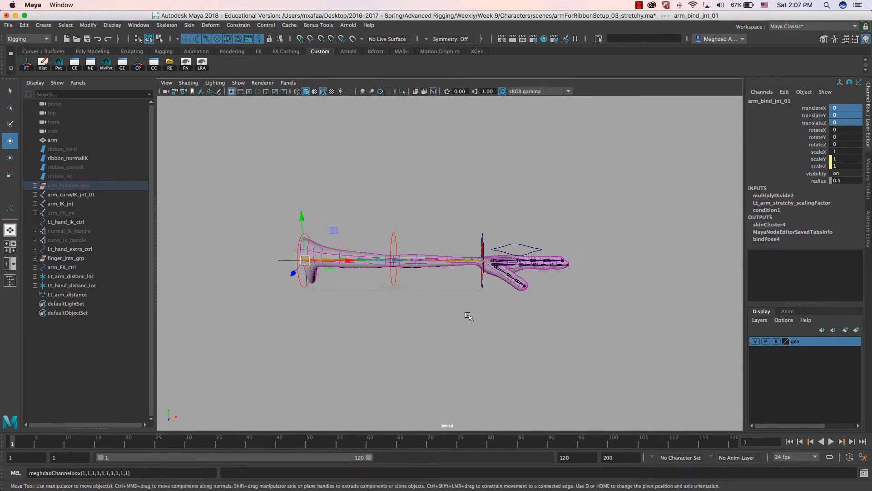
pyautogui.keyDown('alt'); pyautogui.moveTo(444, 296); pyautogui.dragTo(476, 308); pyautogui.keyUp('alt')
pyautogui.click(495, 251)
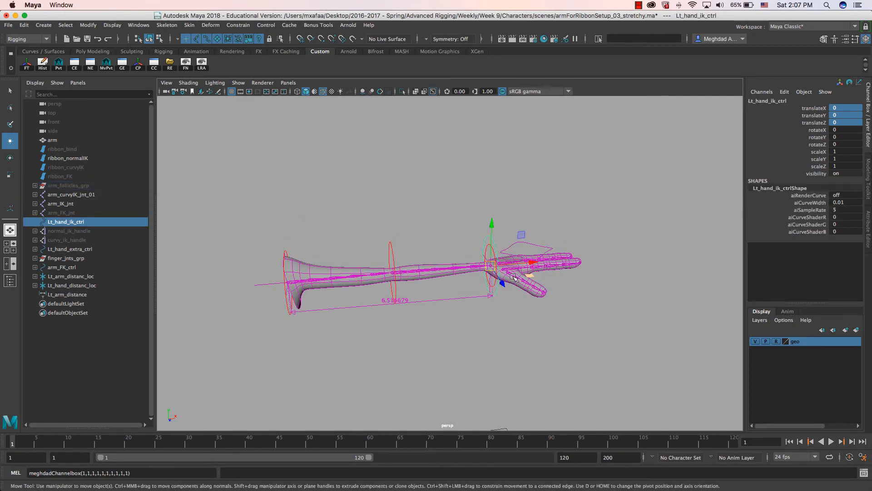
pyautogui.moveTo(529, 263); pyautogui.dragTo(504, 261)
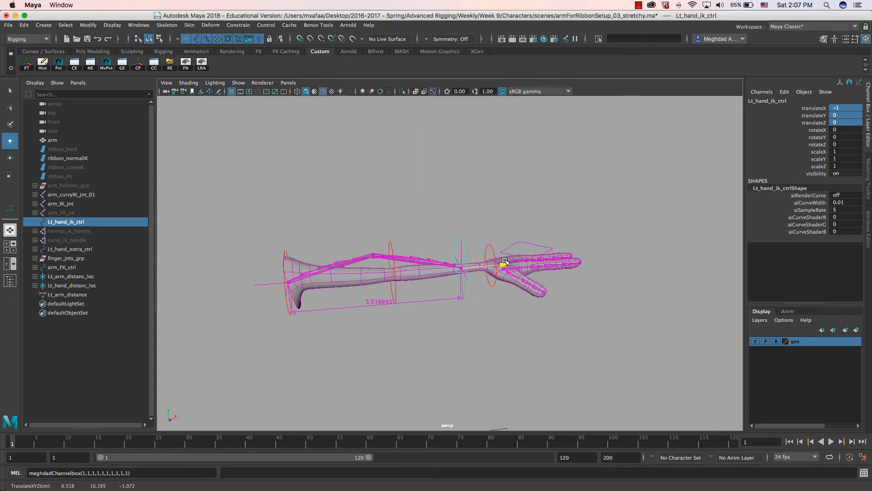
pyautogui.hotkey('ctrl', 'z')
pyautogui.hotkey('ctrl', 'z')
pyautogui.click(820, 151)
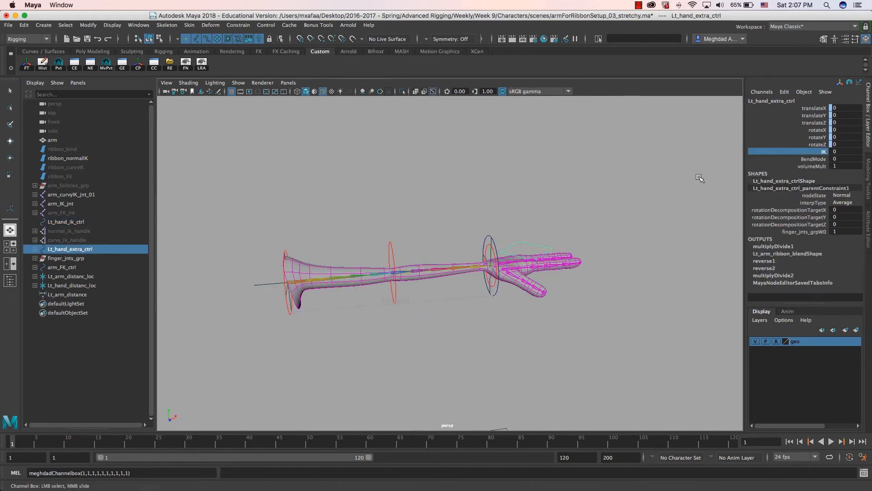
pyautogui.click(487, 240)
pyautogui.press('w')
pyautogui.click(489, 238)
pyautogui.moveTo(527, 263); pyautogui.dragTo(609, 235)
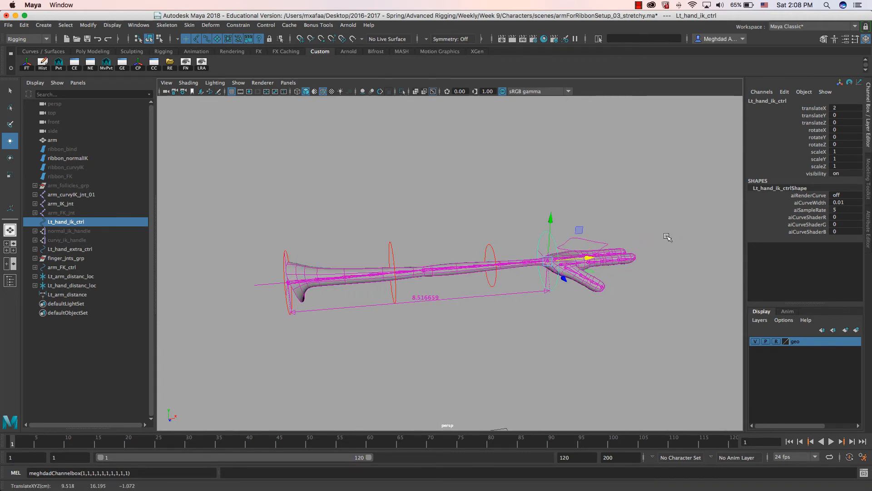
# - Set volumeMult on Lt_hand_extra_ctrl to 1.2 to test thickening
pyautogui.click(595, 242)
pyautogui.click(813, 165)
pyautogui.moveTo(548, 205)
pyautogui.mouseDown(button='middle')
pyautogui.moveTo(560, 203)
pyautogui.moveTo(549, 204)
pyautogui.mouseUp(button='middle')
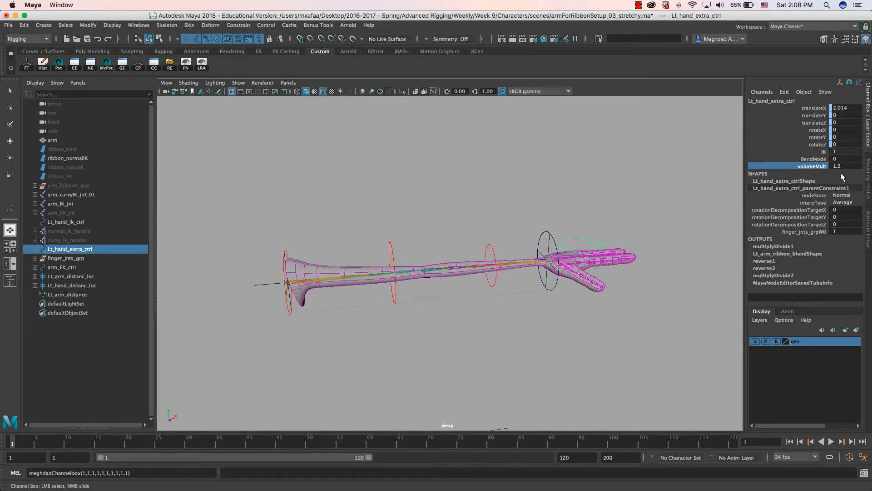
# - Hide the ribbon_normalIK surface and bring up the Node Editor
pyautogui.click(71, 160)
pyautogui.press('h')
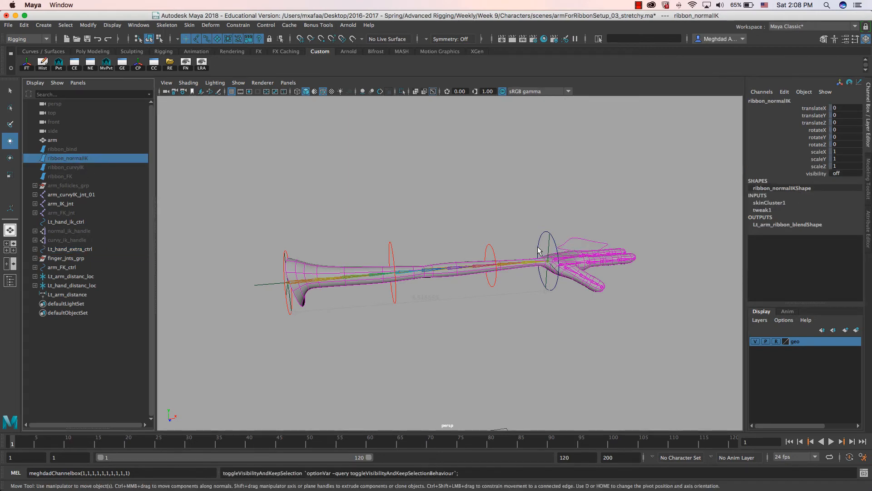
pyautogui.press('w')
pyautogui.keyDown('alt'); pyautogui.moveTo(532, 258); pyautogui.dragTo(504, 248); pyautogui.keyUp('alt')
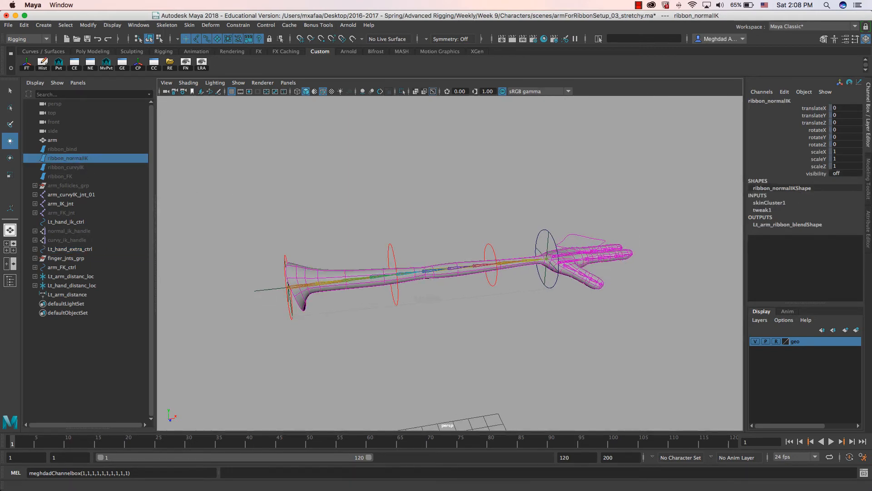
pyautogui.click(90, 64)
# - Show multiplyDivide2's attributes: Divide, Input 1X 1.2, Input 2X 1.307
pyautogui.moveTo(365, 55); pyautogui.dragTo(346, 75)
pyautogui.scroll(5, 464, 171)
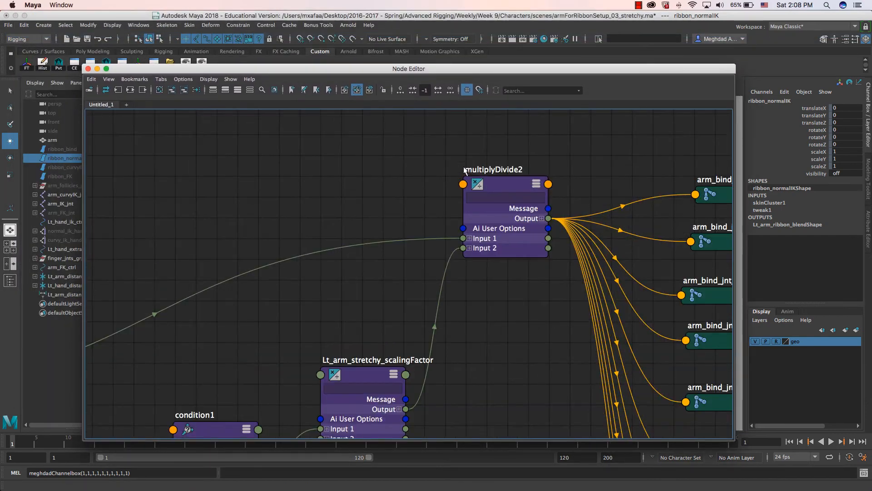
pyautogui.moveTo(505, 184); pyautogui.dragTo(481, 201)
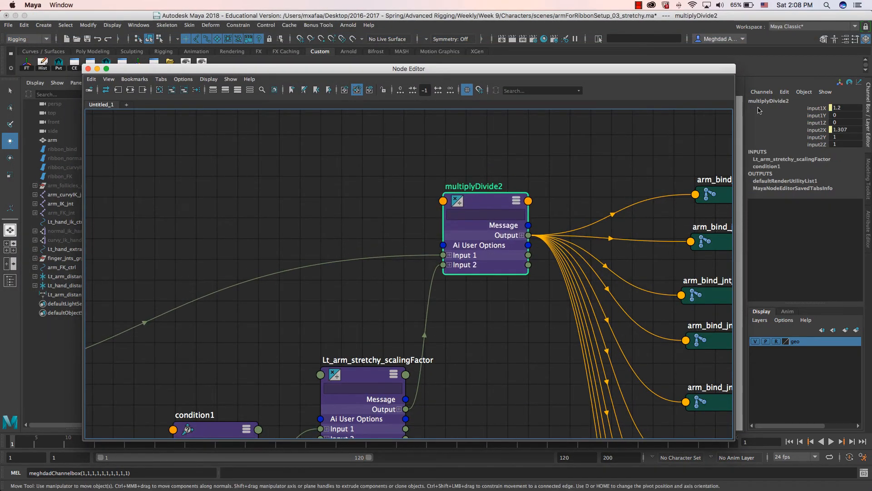
pyautogui.hotkey('ctrl', 'a')
pyautogui.moveTo(688, 69); pyautogui.dragTo(615, 63)
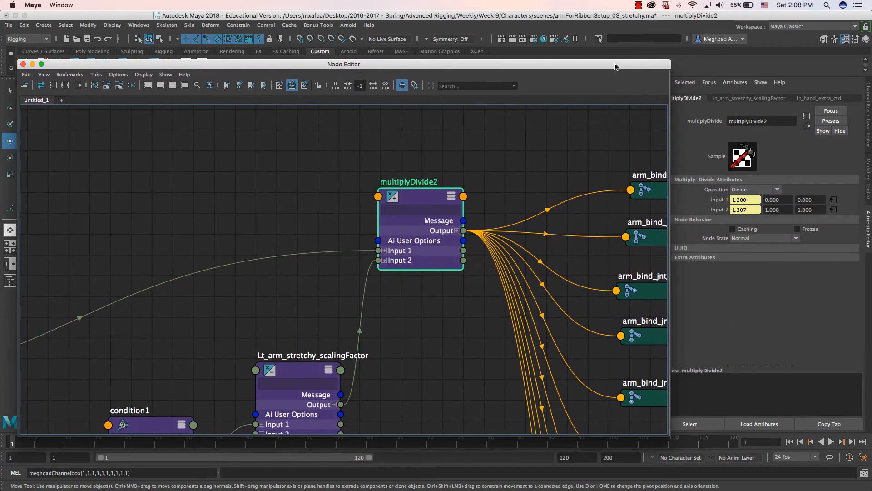
pyautogui.scroll(-3, 508, 300)
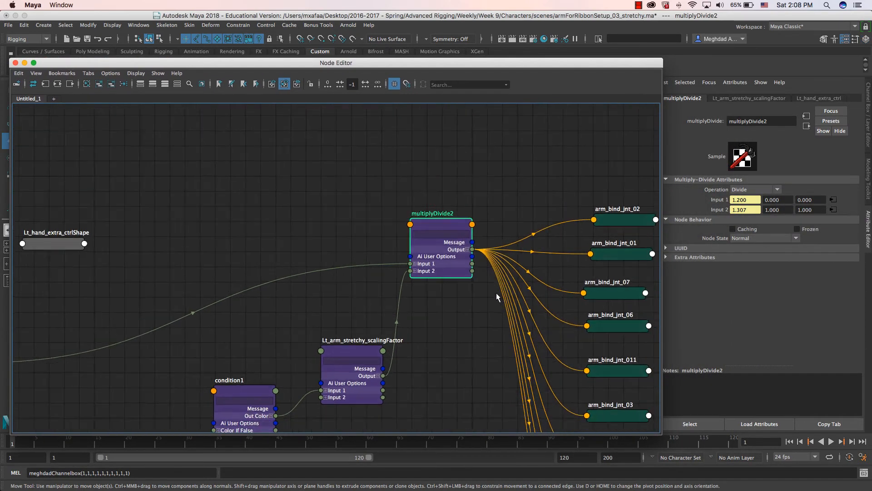
pyautogui.moveTo(558, 312); pyautogui.dragTo(389, 189, button='middle')
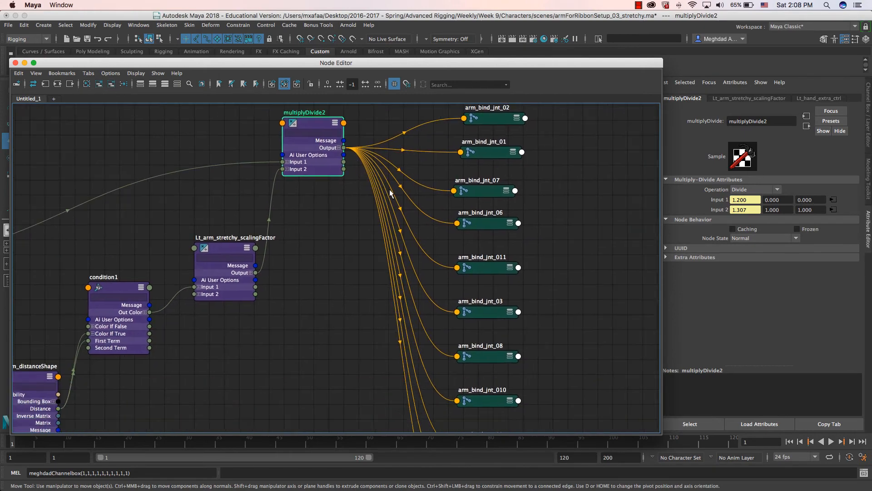
pyautogui.scroll(-3, 389, 189)
pyautogui.moveTo(458, 309); pyautogui.dragTo(475, 320, button='middle')
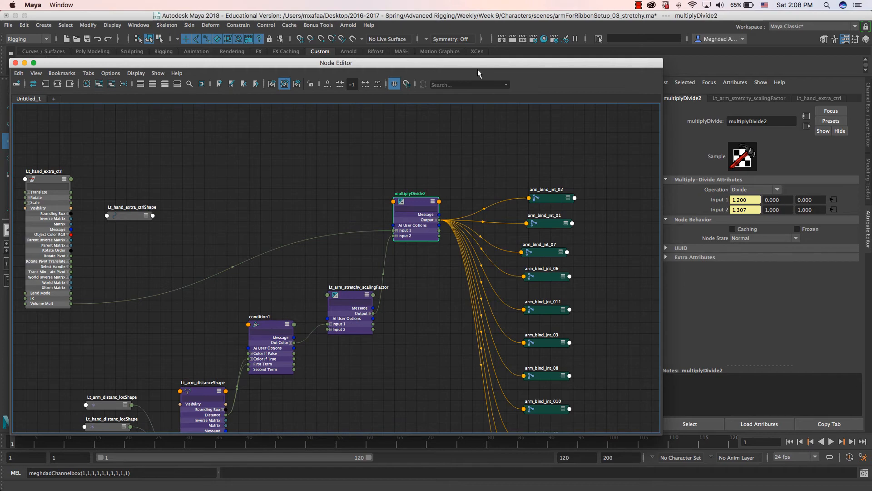
pyautogui.moveTo(435, 68); pyautogui.dragTo(871, 112)
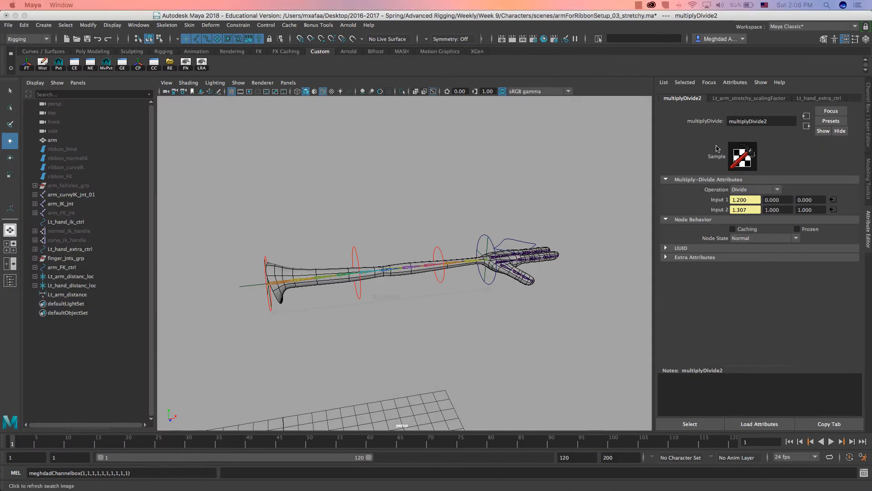
# - Set the IK attribute on Lt_hand_extra_ctrl from 1 to 0
pyautogui.keyDown('alt'); pyautogui.moveTo(463, 263); pyautogui.dragTo(549, 233, button='right'); pyautogui.keyUp('alt')
pyautogui.keyDown('alt'); pyautogui.moveTo(549, 234); pyautogui.dragTo(520, 242, button='middle'); pyautogui.keyUp('alt')
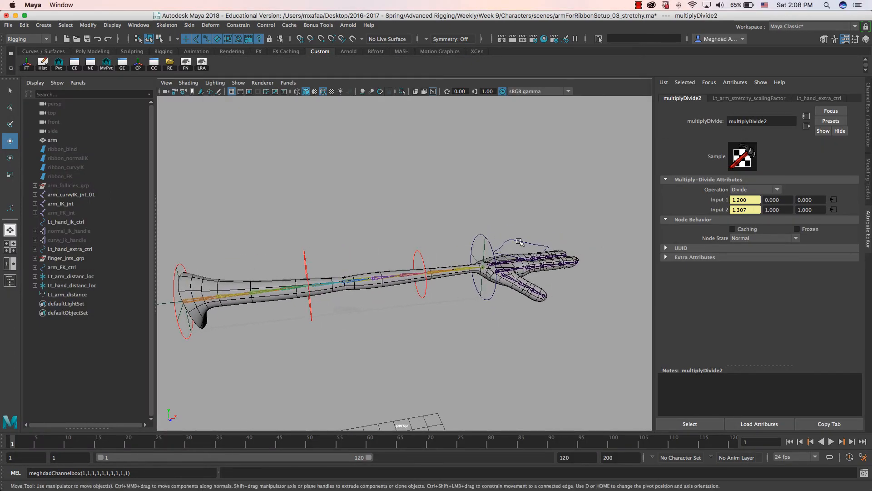
pyautogui.click(535, 249)
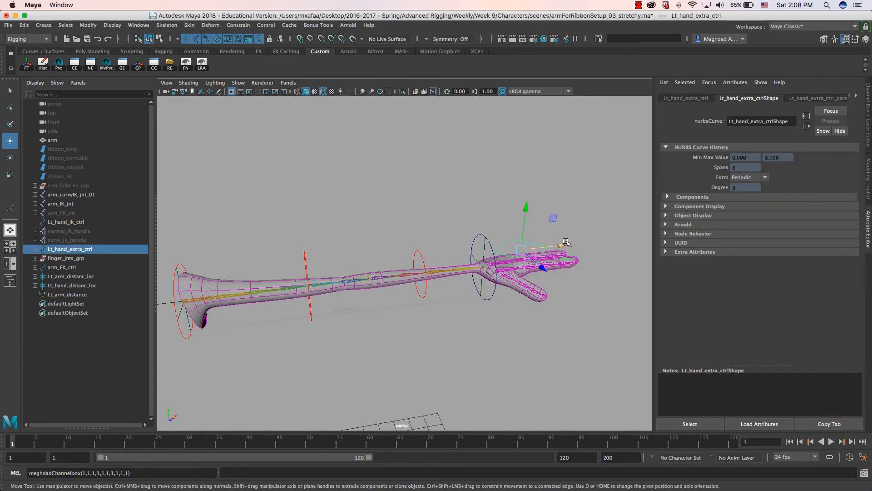
pyautogui.hotkey('ctrl', 'a')
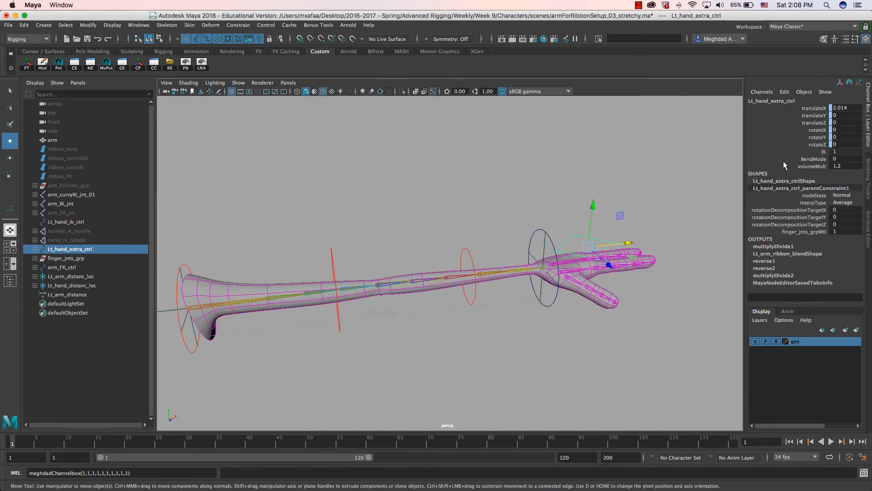
pyautogui.click(808, 151)
pyautogui.moveTo(491, 203); pyautogui.dragTo(522, 213, button='middle')
# - Stretch the arm further by moving Lt_hand_ik_ctrl along X
pyautogui.click(562, 223)
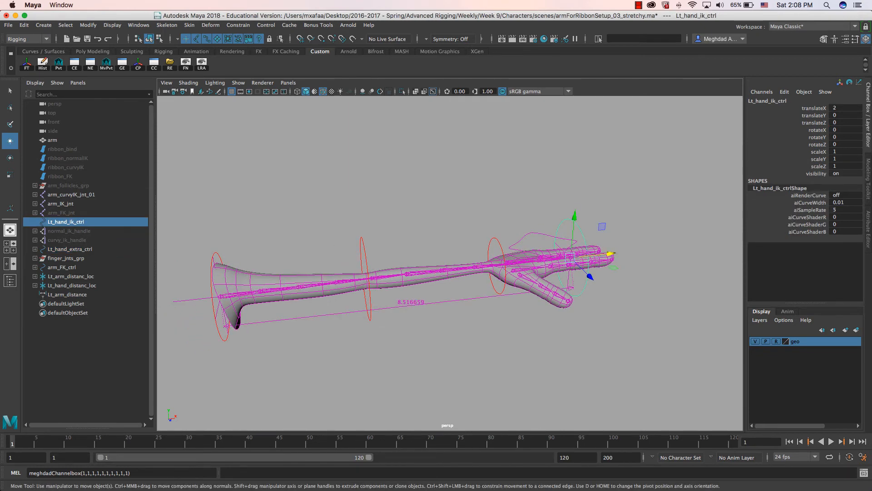
pyautogui.moveTo(871, 59); pyautogui.dragTo(322, 64)
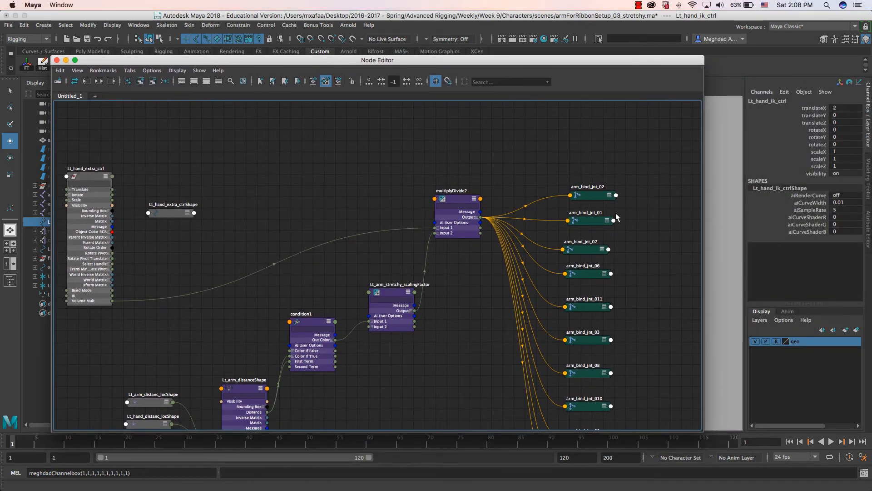
pyautogui.moveTo(323, 63); pyautogui.dragTo(871, 90)
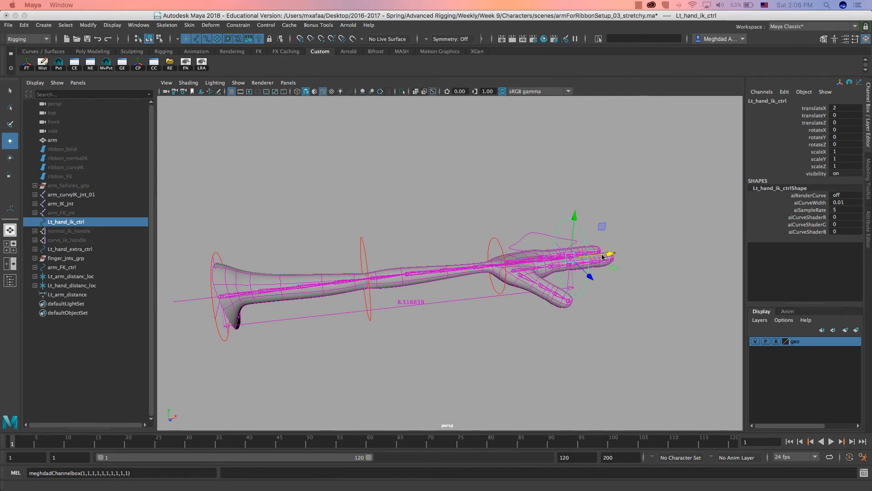
pyautogui.click(536, 244)
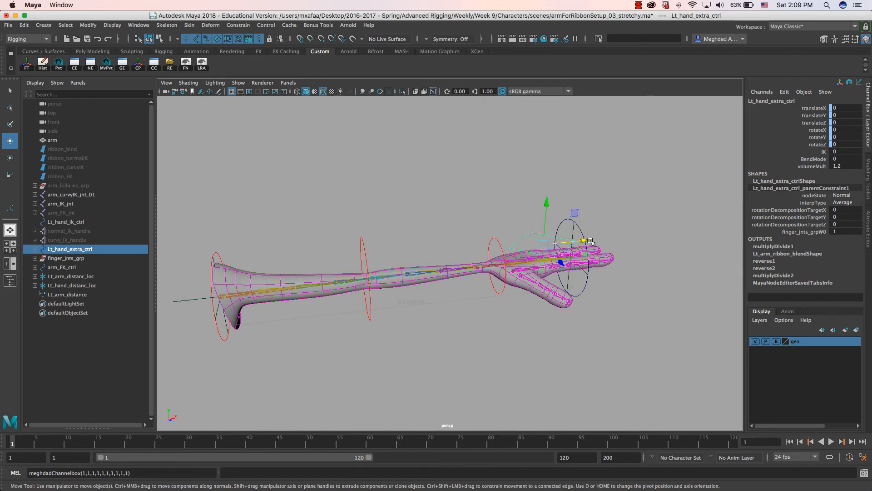
pyautogui.click(601, 259)
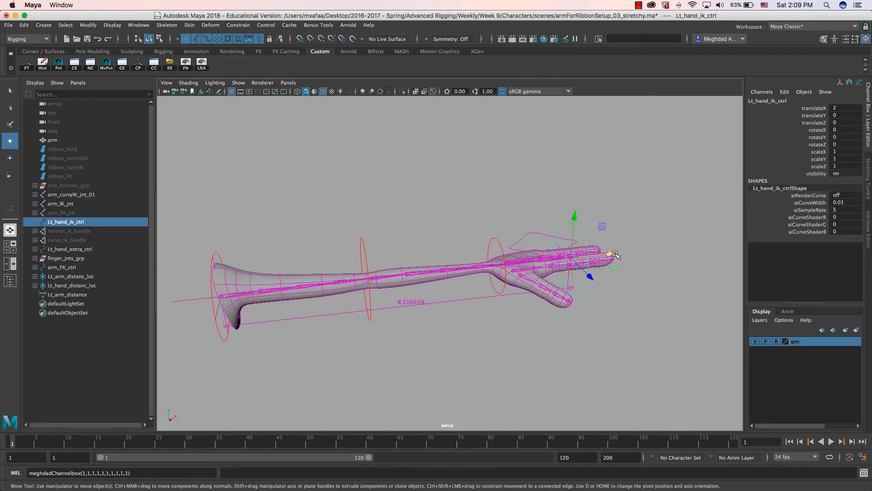
pyautogui.moveTo(677, 245); pyautogui.dragTo(733, 218, button='middle')
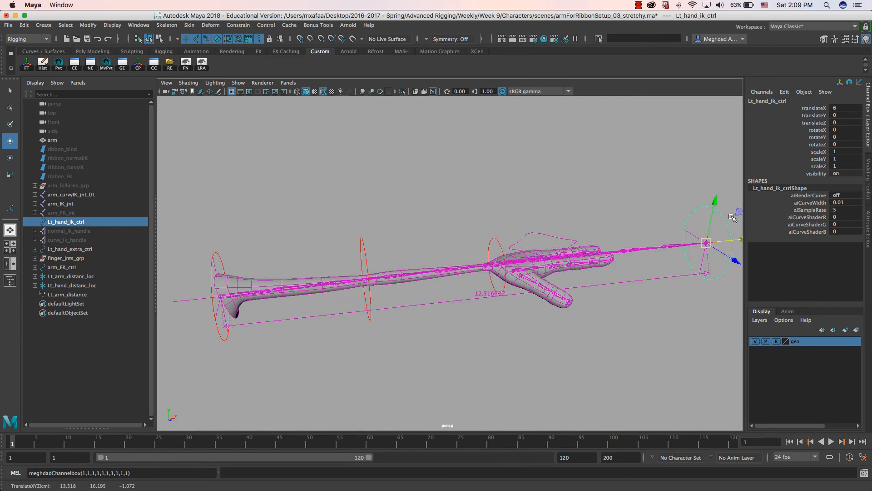
# - Raise volumeMult to 2.4 and open Lt_hand_extra_ctrl's node network
pyautogui.click(552, 238)
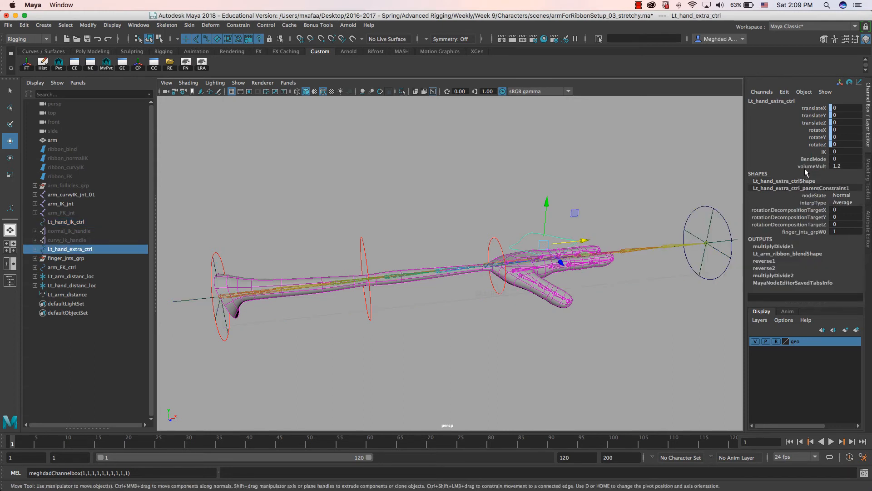
pyautogui.click(805, 167)
pyautogui.moveTo(597, 173)
pyautogui.mouseDown(button='middle')
pyautogui.moveTo(615, 173)
pyautogui.moveTo(600, 173)
pyautogui.mouseUp(button='middle')
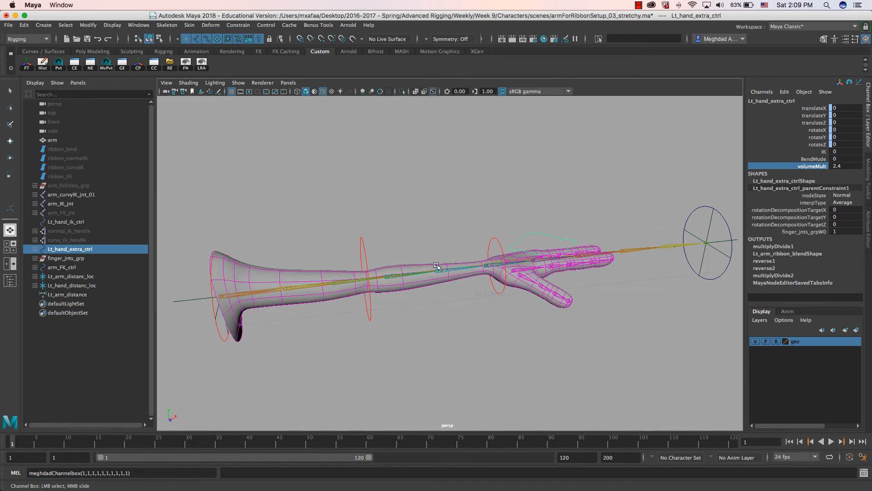
pyautogui.keyDown('alt'); pyautogui.moveTo(449, 271); pyautogui.dragTo(638, 217); pyautogui.keyUp('alt')
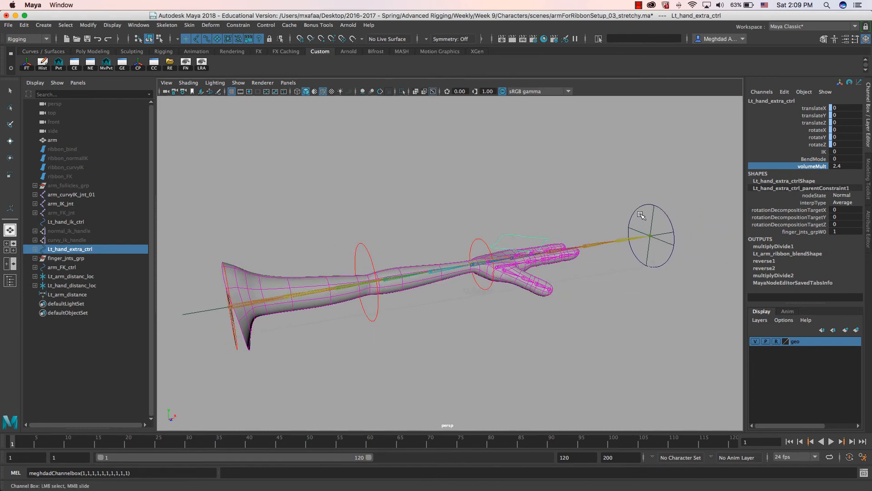
pyautogui.moveTo(439, 281)
pyautogui.keyDown('alt'); pyautogui.mouseDown()
pyautogui.moveTo(448, 278)
pyautogui.moveTo(431, 270)
pyautogui.mouseUp(); pyautogui.keyUp('alt')
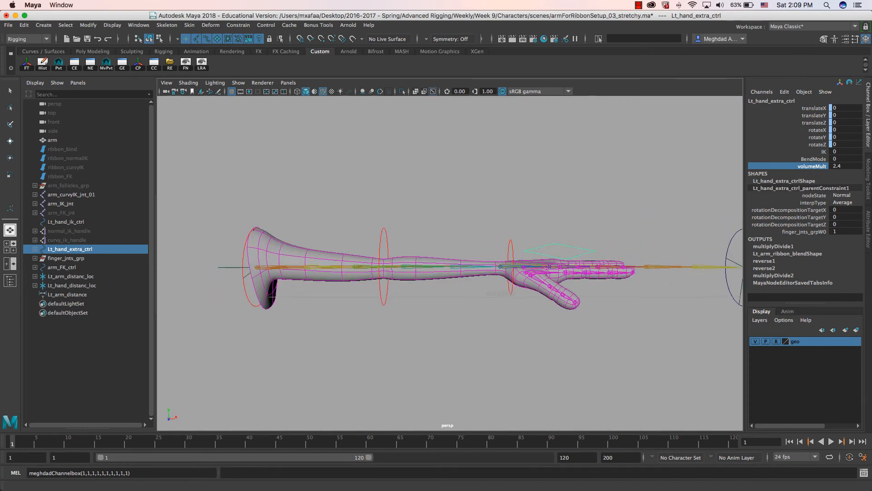
pyautogui.hotkey('ctrl', 'n')
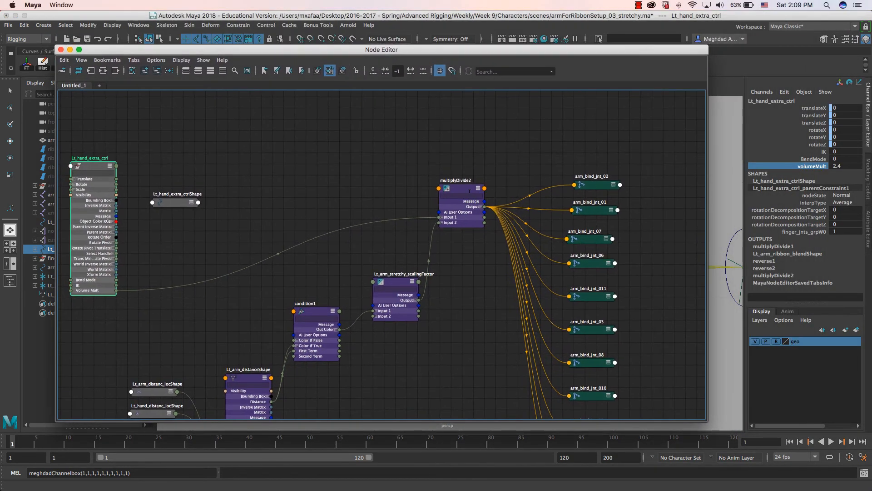
# - Move Lt_hand_extra_ctrl next to condition1 in the graph
pyautogui.moveTo(467, 191); pyautogui.dragTo(459, 198)
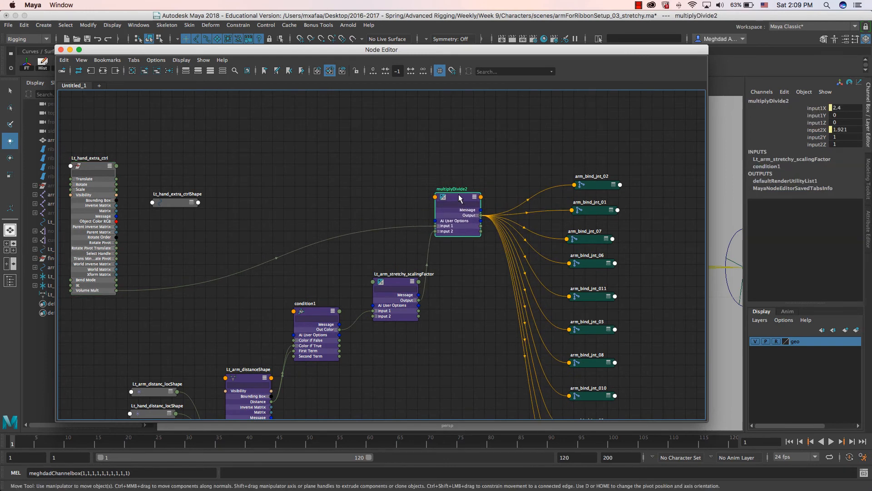
pyautogui.hscroll(5, 472, 211)
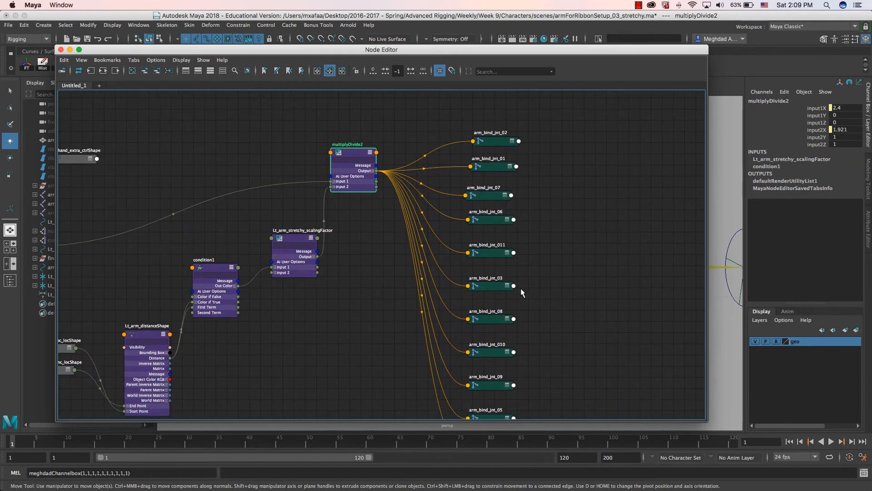
pyautogui.hscroll(-6, 481, 257)
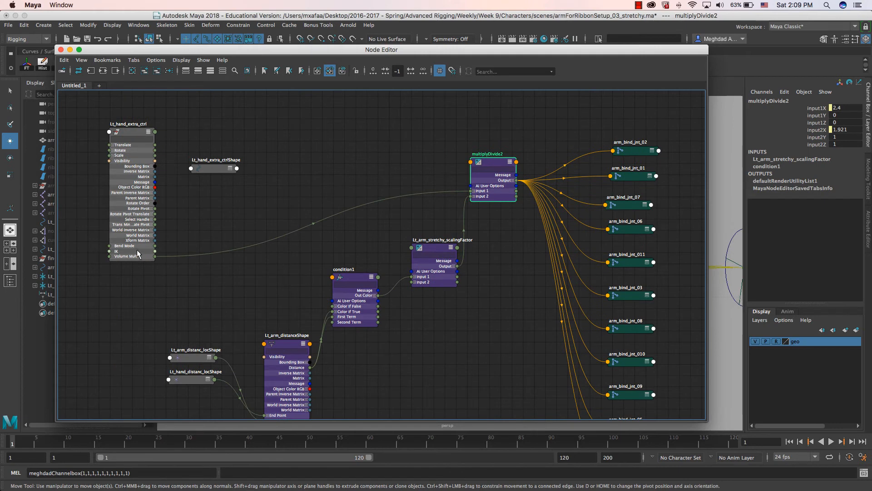
pyautogui.moveTo(130, 130); pyautogui.dragTo(337, 146)
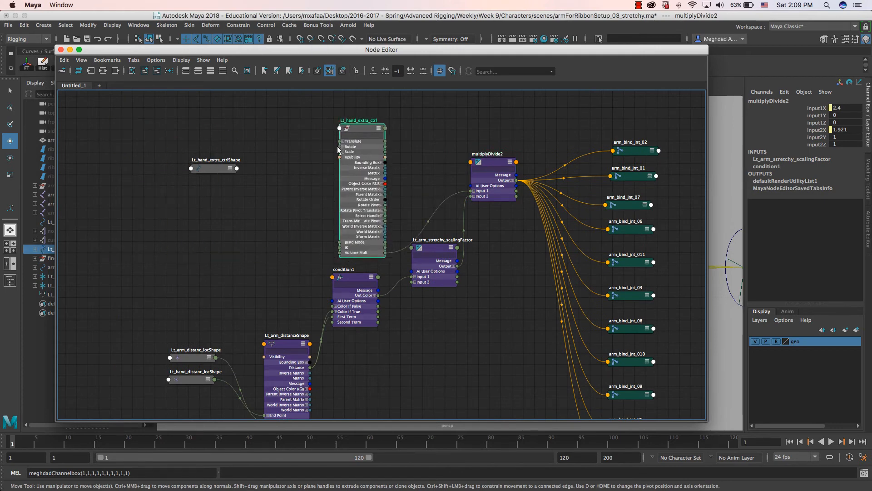
pyautogui.hscroll(-2, 305, 195)
pyautogui.hscroll(5, 271, 250)
# - Lower Lt_arm_stretchy_scalingFactor, nudge multiplyDivide2 left, and deselect all nodes
pyautogui.moveTo(364, 259); pyautogui.dragTo(353, 289)
pyautogui.hscroll(3, 340, 240)
pyautogui.hscroll(-4, 428, 298)
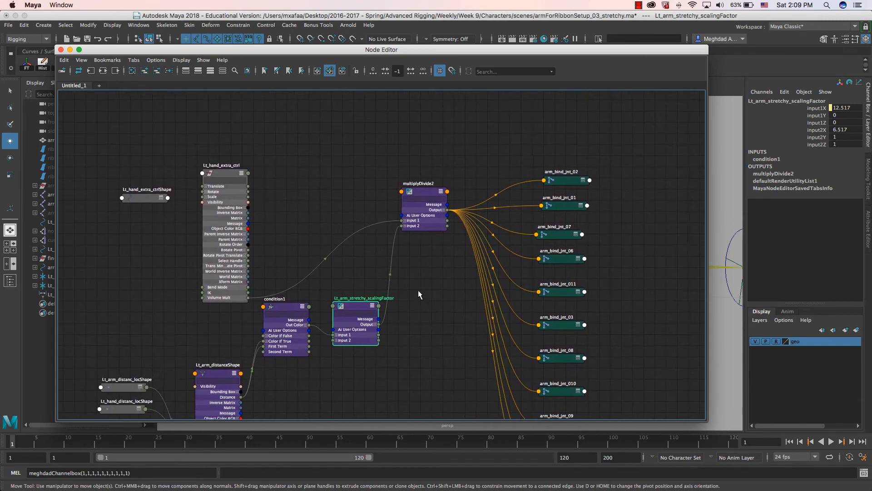
pyautogui.hscroll(2, 418, 290)
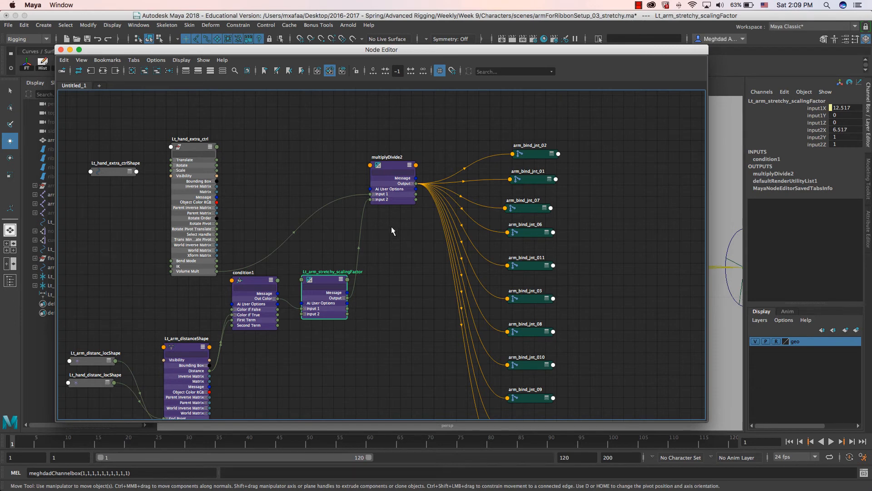
pyautogui.hscroll(5, 449, 200)
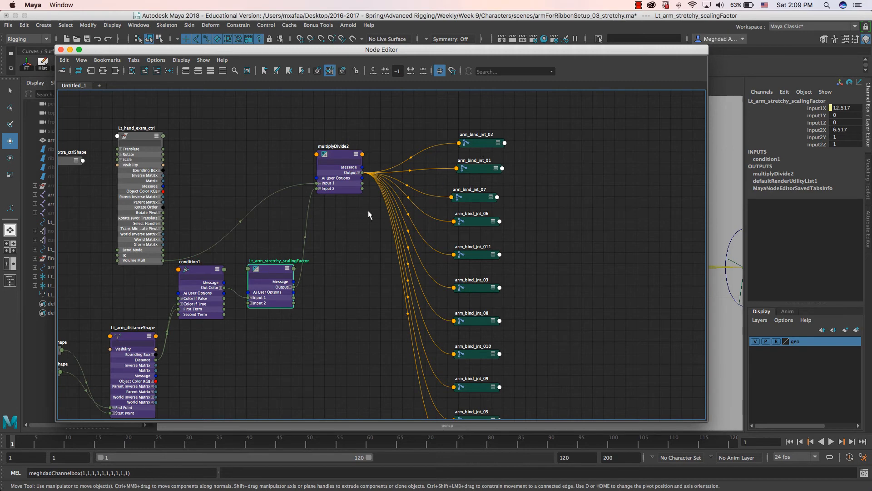
pyautogui.hscroll(-5, 419, 209)
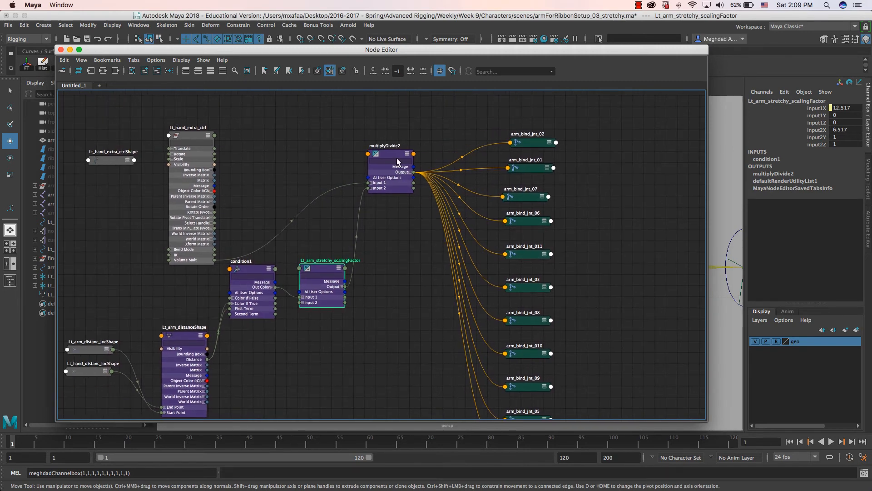
pyautogui.moveTo(397, 152); pyautogui.dragTo(384, 158)
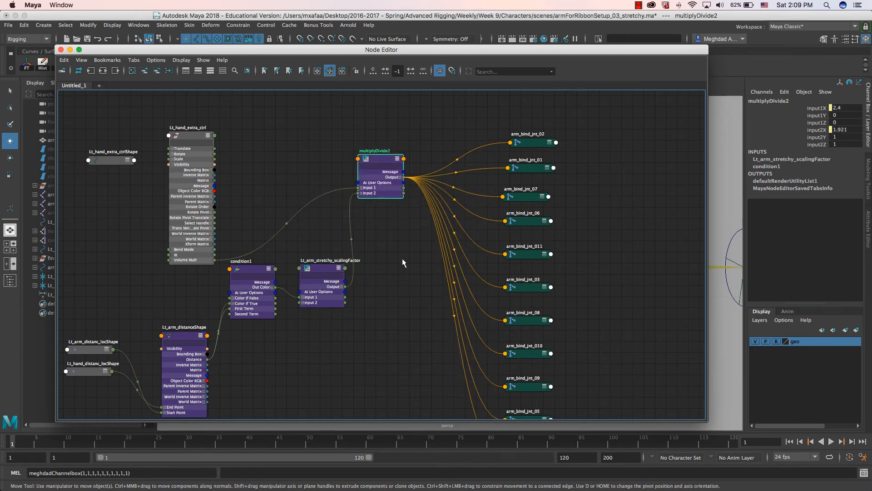
pyautogui.click(407, 269)
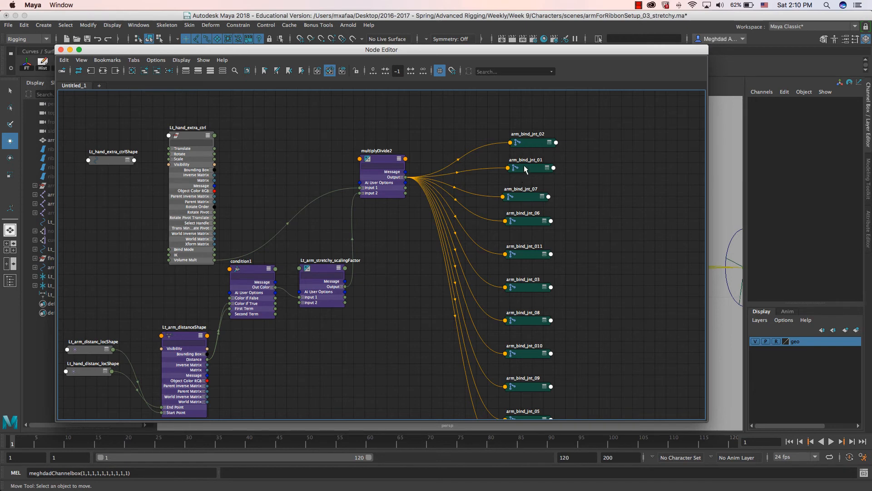
pyautogui.keyDown('alt'); pyautogui.moveTo(400, 233); pyautogui.dragTo(408, 233, button='middle'); pyautogui.keyUp('alt')
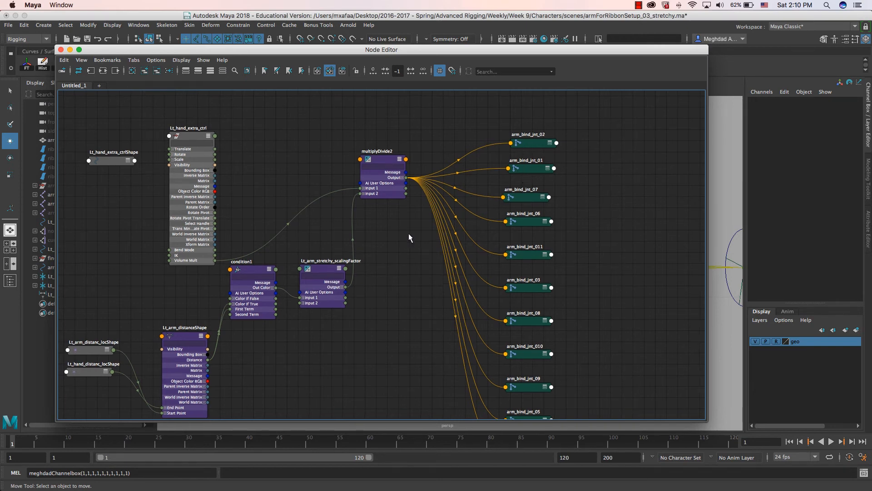
# - Create a blendColors node in the Node Editor via Tab search
pyautogui.press('Tab')
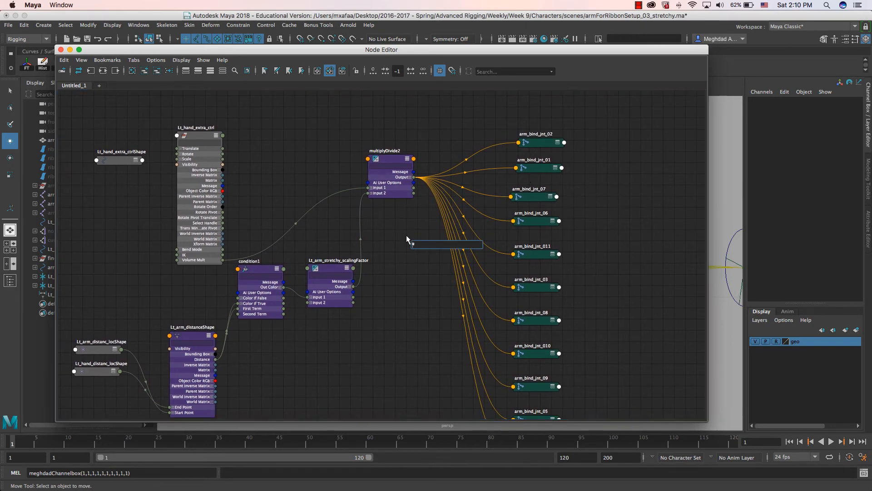
pyautogui.write('color')
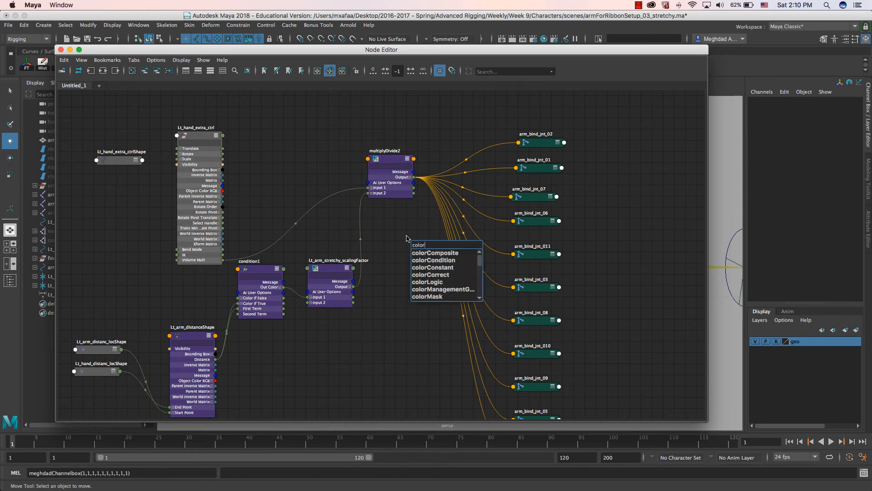
pyautogui.write('b=')
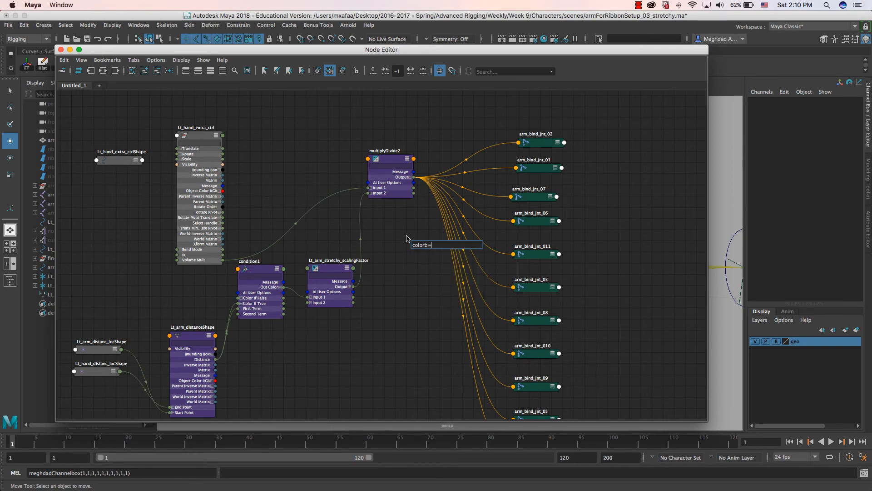
pyautogui.press('BackSpace')
pyautogui.press('BackSpace')
pyautogui.press('BackSpace')
pyautogui.press('BackSpace')
pyautogui.press('BackSpace')
pyautogui.press('BackSpace')
pyautogui.write('blen')
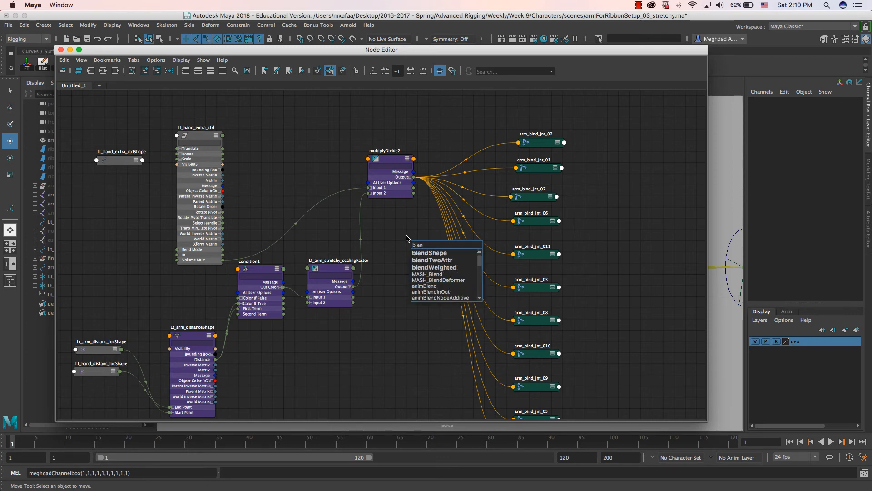
pyautogui.write('dcolo')
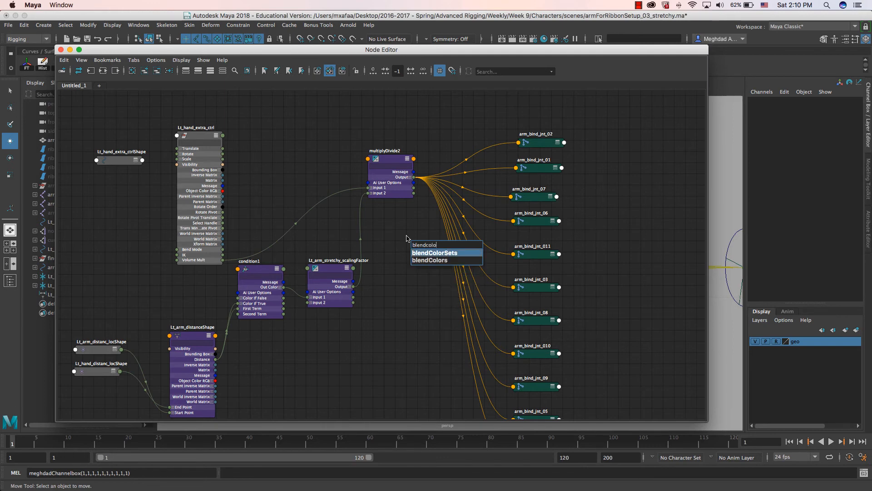
pyautogui.write('r')
pyautogui.press('Return')
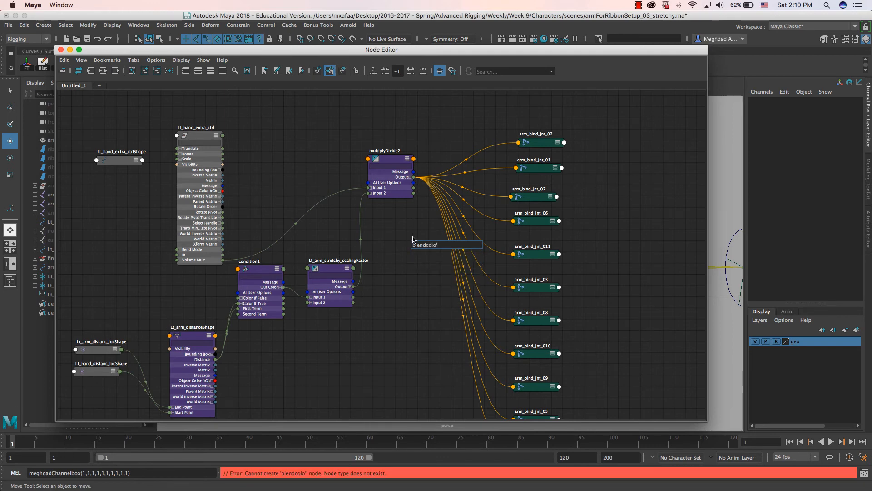
pyautogui.press('BackSpace')
pyautogui.press('Down')
pyautogui.press('Down')
pyautogui.press('Return')
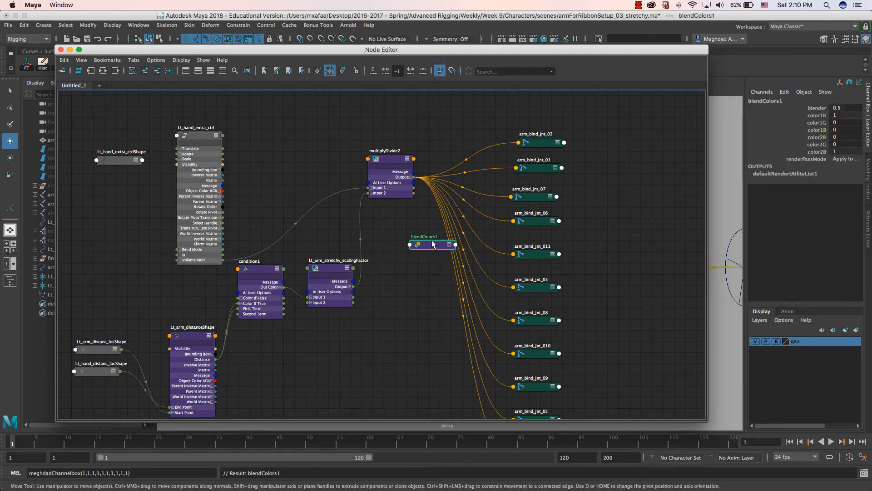
# - Expand blendColors1, place it beside multiplyDivide2, and show its attributes
pyautogui.press('3')
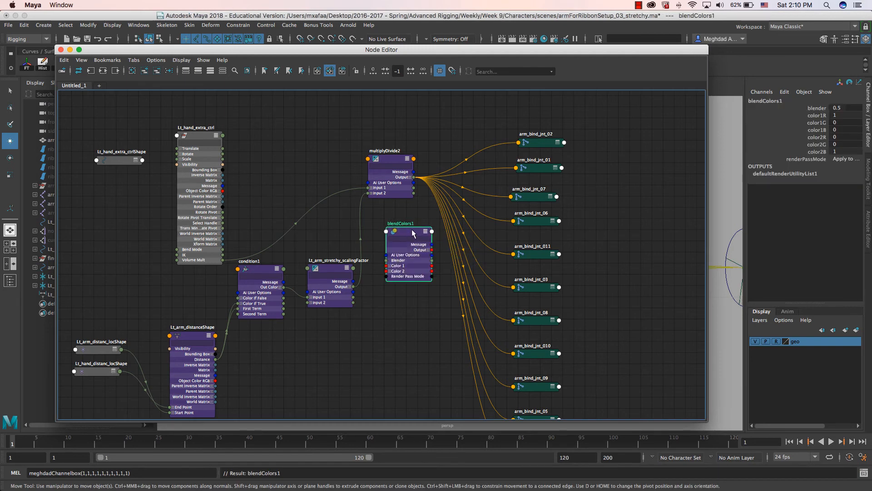
pyautogui.moveTo(413, 234); pyautogui.dragTo(417, 229)
pyautogui.moveTo(389, 156); pyautogui.dragTo(359, 147)
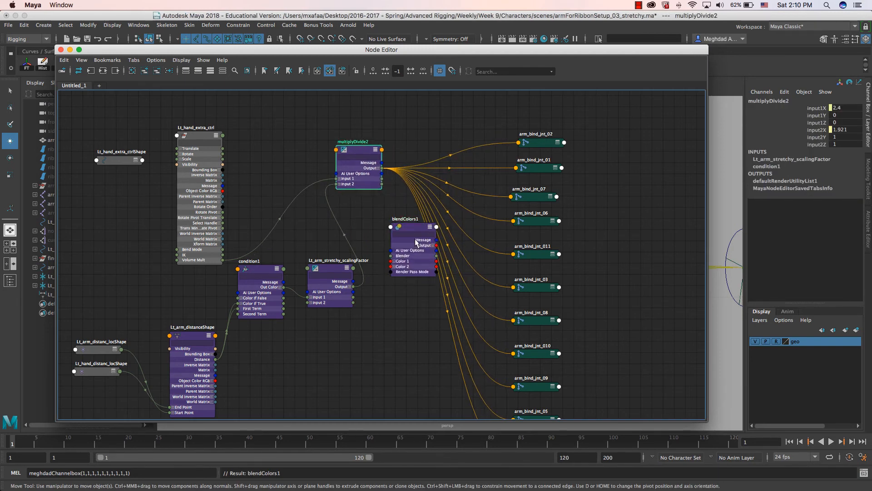
pyautogui.moveTo(405, 235); pyautogui.dragTo(400, 233)
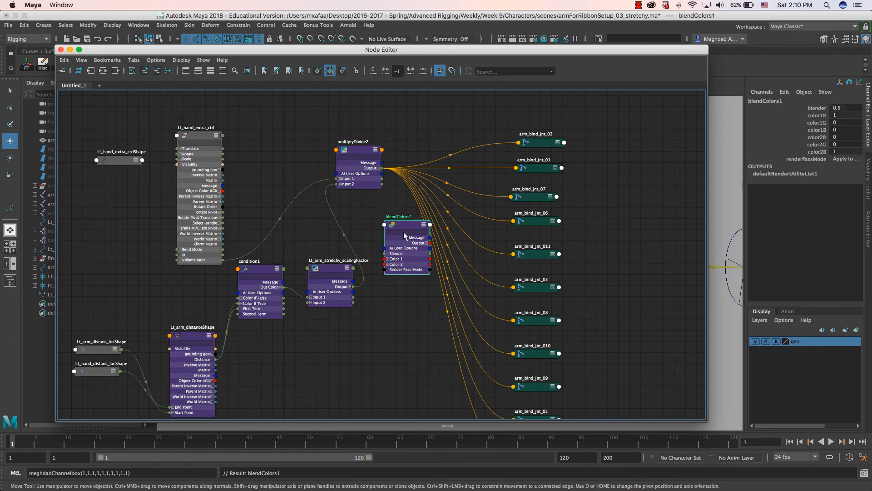
pyautogui.hotkey('ctrl', 'a')
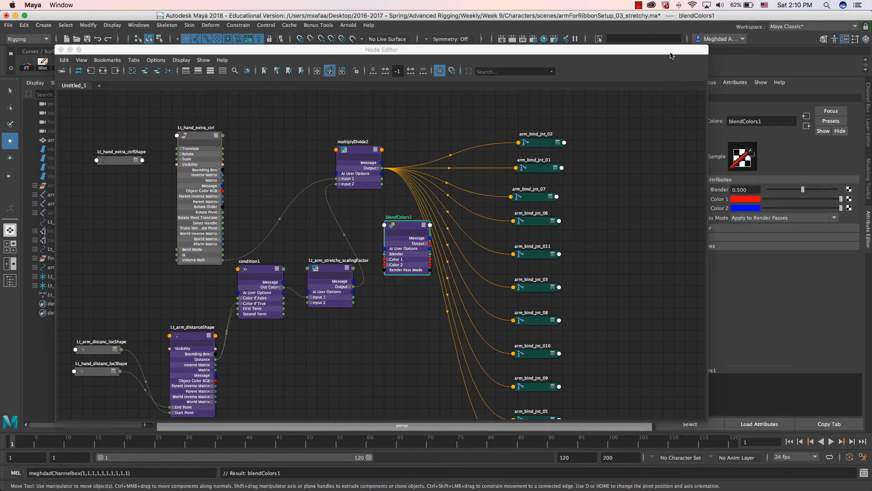
# - Set blendColors1's Blender to about 0.7 and expand Color 1 into R, G, B
pyautogui.moveTo(646, 52); pyautogui.dragTo(603, 48)
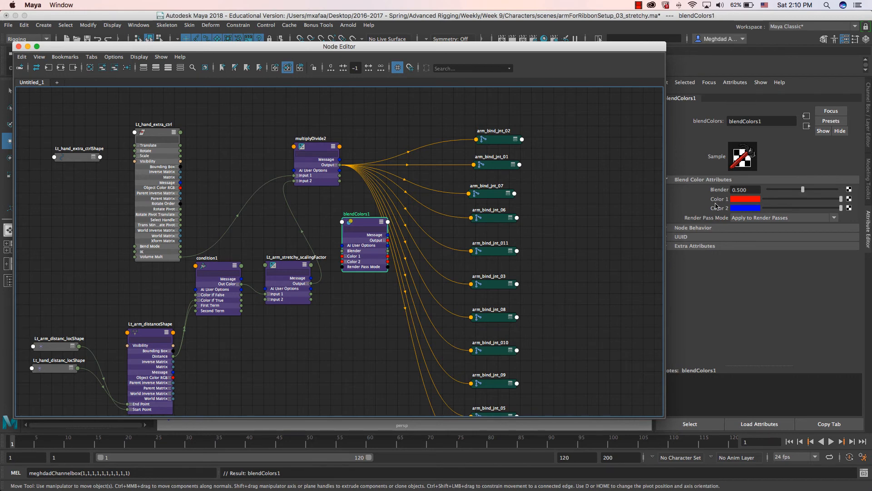
pyautogui.click(768, 189)
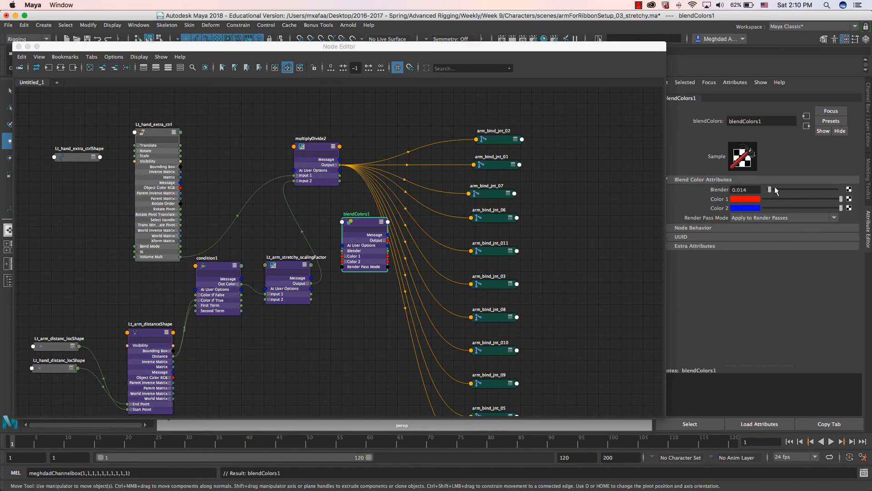
pyautogui.moveTo(775, 190); pyautogui.dragTo(775, 192)
pyautogui.scroll(5, 325, 268)
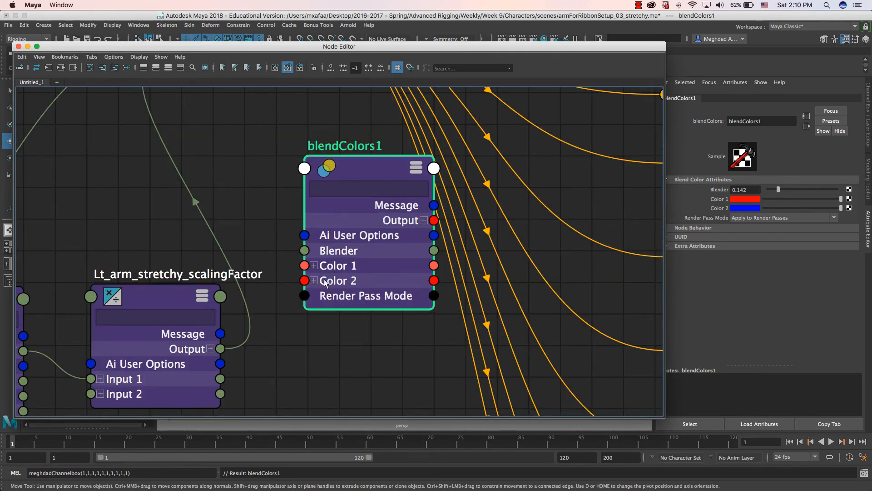
pyautogui.click(313, 266)
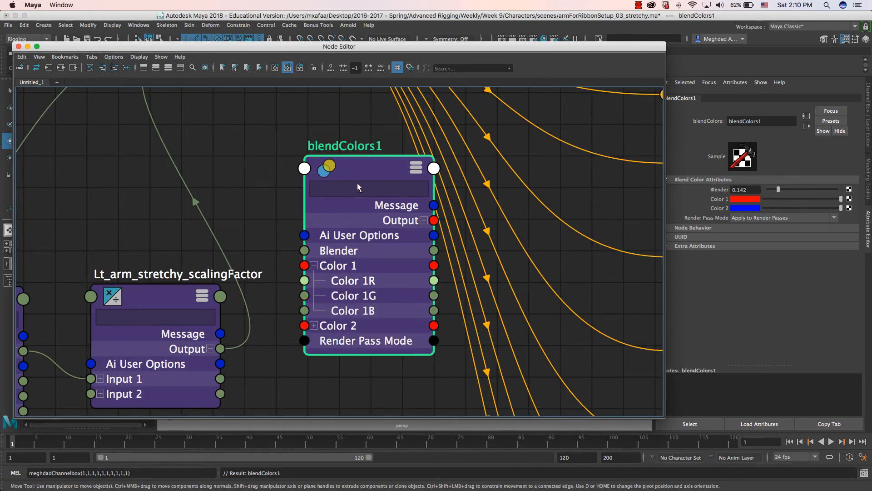
# - Position blendColors1 just below multiplyDivide2 and select it
pyautogui.moveTo(349, 159); pyautogui.dragTo(338, 144)
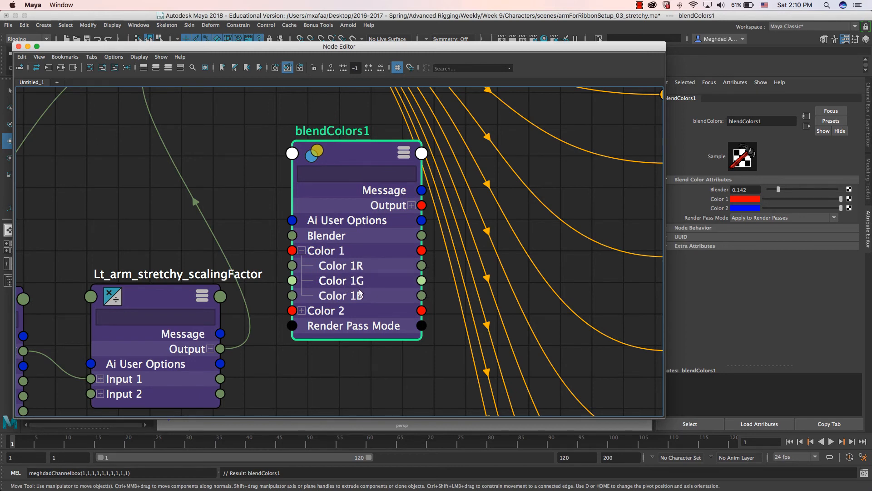
pyautogui.scroll(-8, 348, 308)
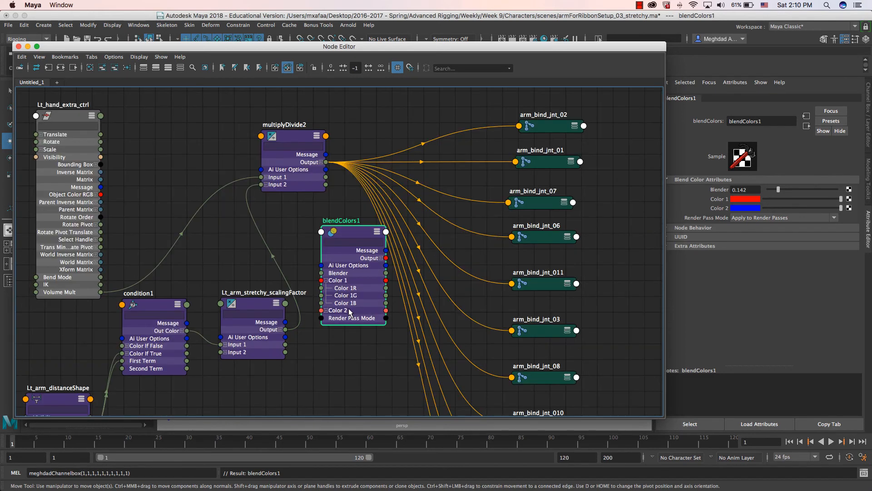
pyautogui.scroll(5, 348, 310)
pyautogui.scroll(-2, 350, 310)
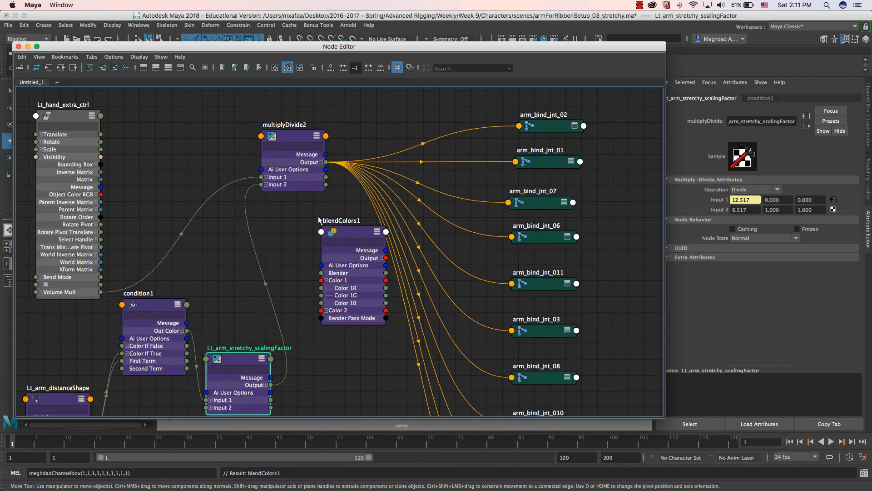
pyautogui.moveTo(334, 241); pyautogui.dragTo(311, 232)
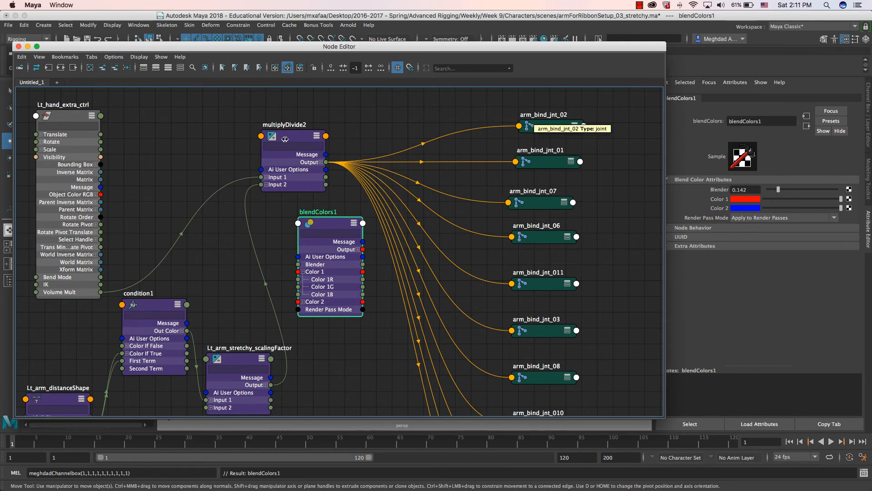
pyautogui.moveTo(284, 139); pyautogui.dragTo(258, 132)
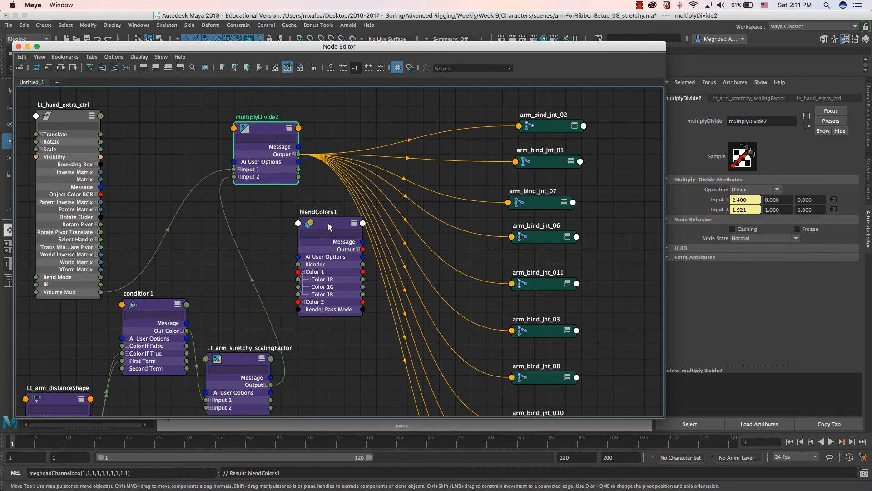
pyautogui.click(330, 227)
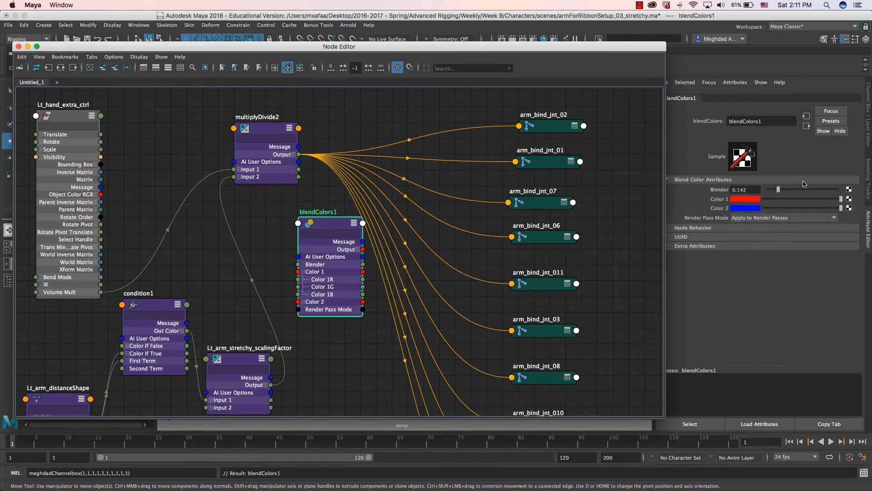
# - Set blendColors1's Color 2 R, G and B to 1
pyautogui.hotkey('ctrl', 'a')
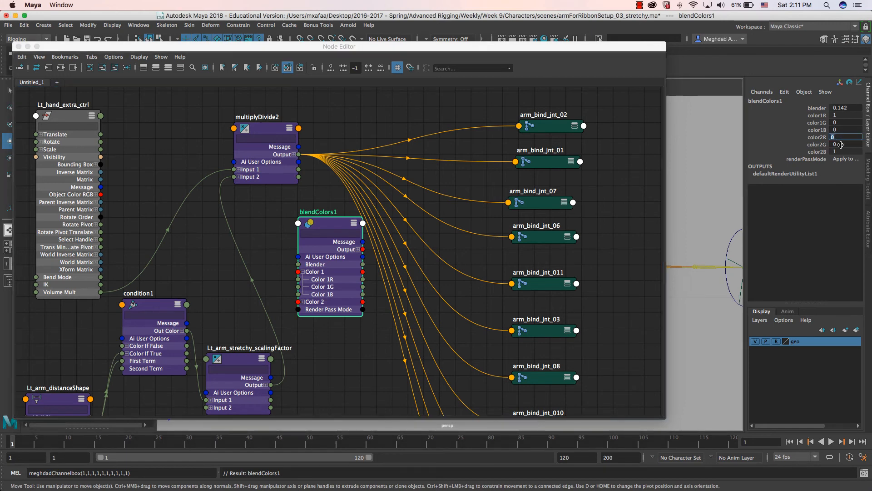
pyautogui.doubleClick(840, 144)
pyautogui.write('1')
pyautogui.press('Tab')
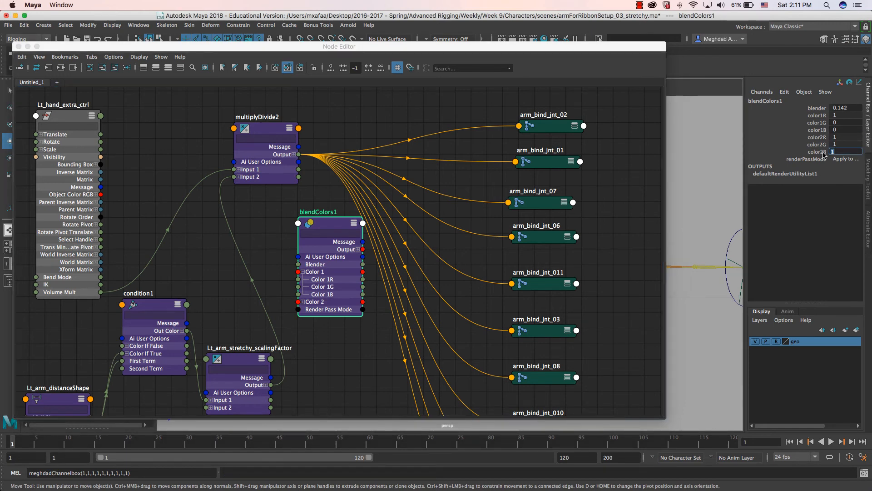
pyautogui.click(324, 228)
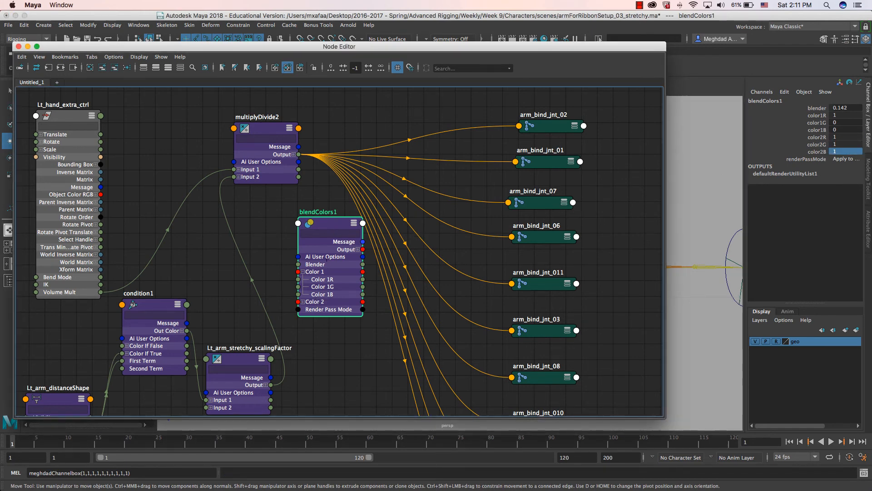
# - Connect multiplyDivide2's Output X to blendColors1's Color 1R
pyautogui.moveTo(328, 223); pyautogui.dragTo(315, 200)
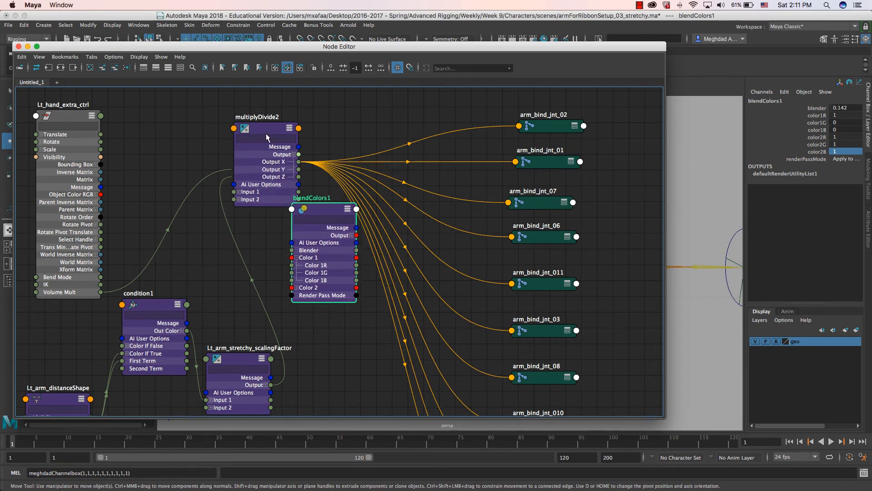
pyautogui.moveTo(227, 117); pyautogui.dragTo(167, 98)
pyautogui.click(233, 135)
pyautogui.moveTo(240, 144); pyautogui.dragTo(292, 269)
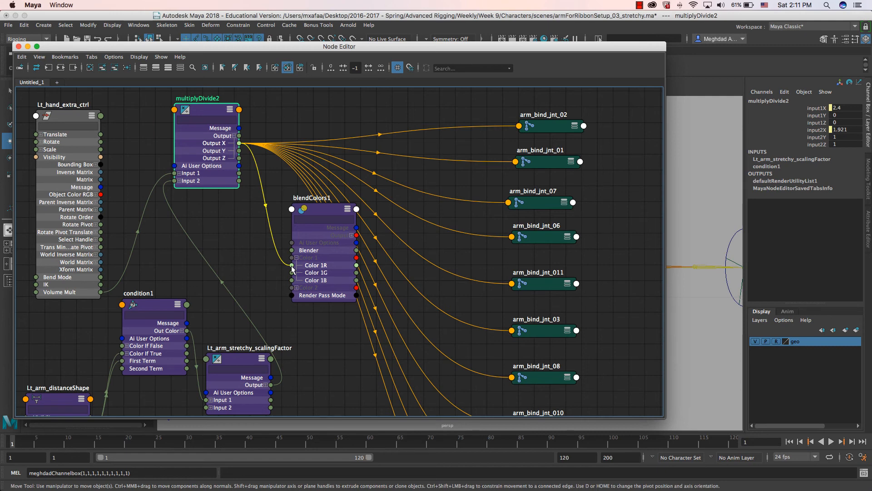
pyautogui.moveTo(317, 226); pyautogui.dragTo(295, 217)
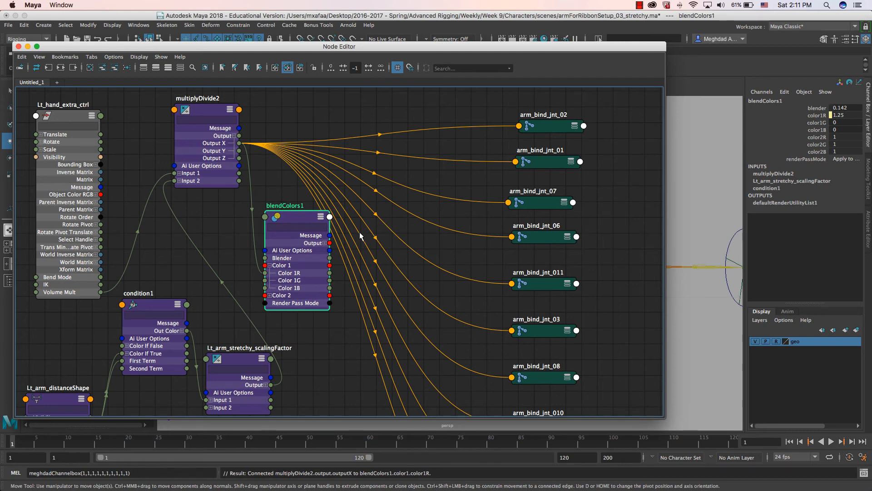
# - Connect Lt_hand_extra_ctrl's IK attribute to blendColors1's Blender input
pyautogui.hotkey('ctrl', 'a')
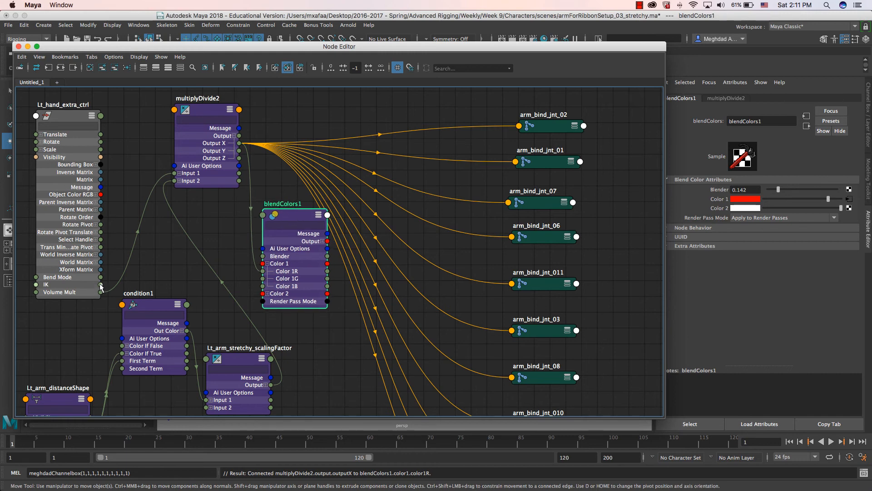
pyautogui.moveTo(241, 263); pyautogui.dragTo(263, 256)
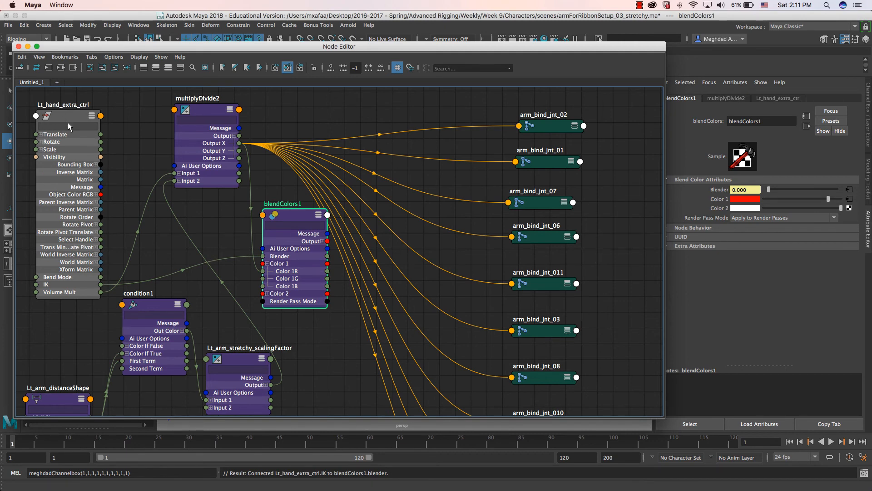
pyautogui.moveTo(279, 214); pyautogui.dragTo(266, 211)
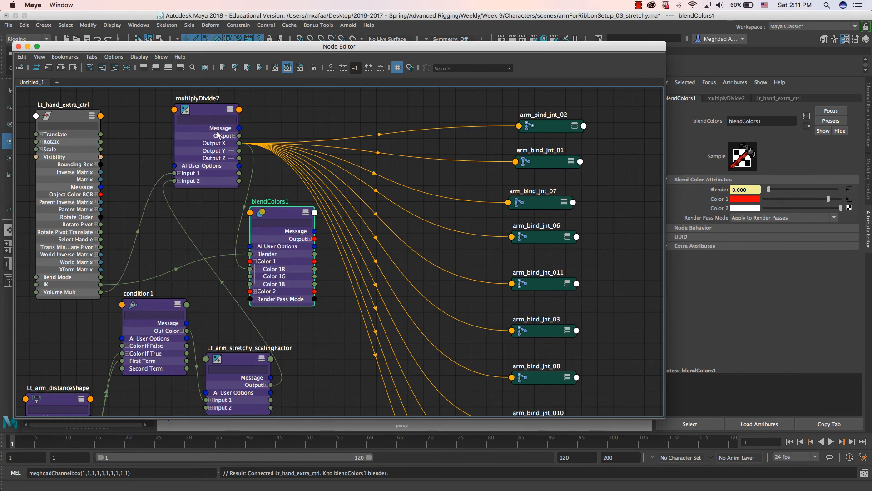
# - Expand blendColors1's Output into its R, G and B channels and reposition the node
pyautogui.click(311, 238)
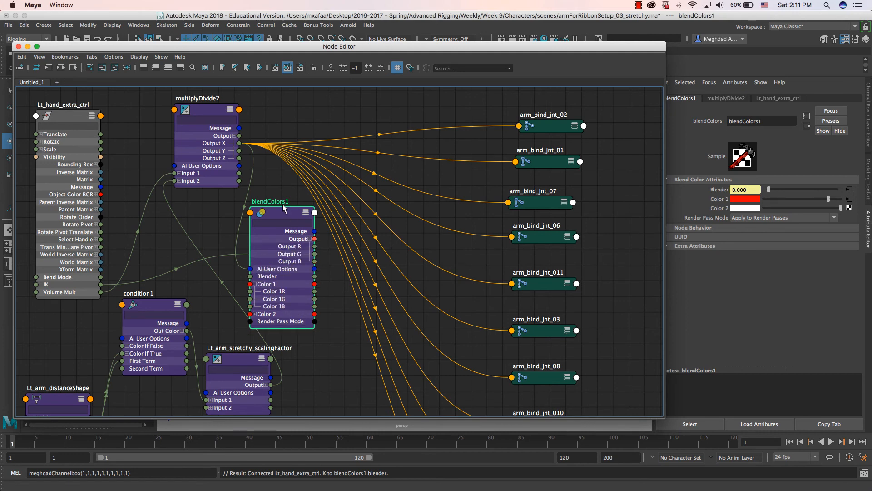
pyautogui.moveTo(288, 211); pyautogui.dragTo(290, 193)
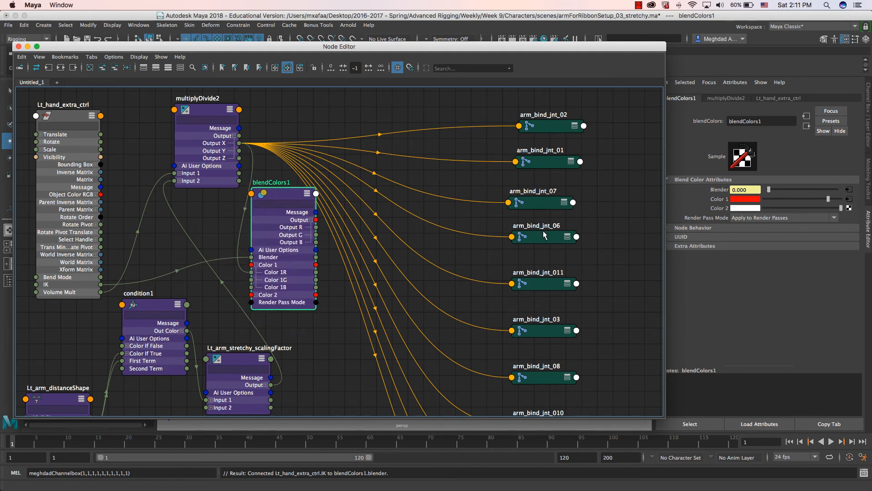
pyautogui.scroll(-8, 543, 230)
pyautogui.scroll(5, 538, 282)
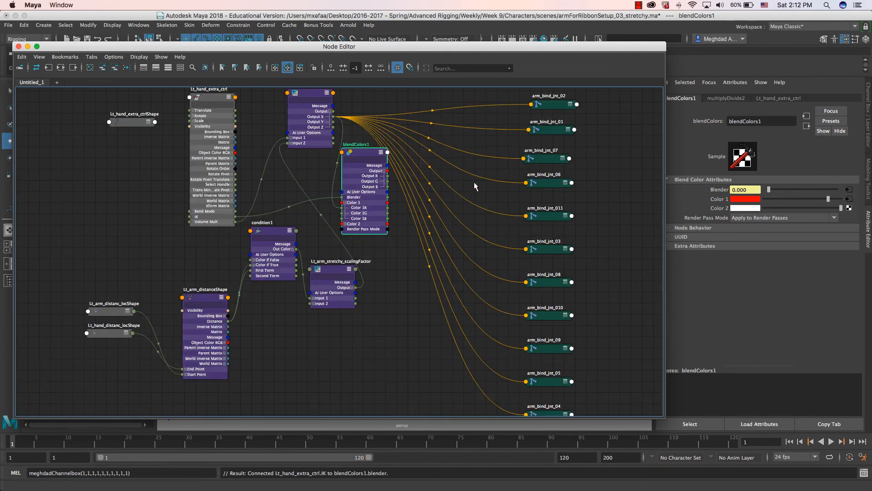
# - Remove multiplyDivide2's joint connections and replace it with blendColors1 on lines 8 and 9 of the MEL loop
pyautogui.click(437, 309)
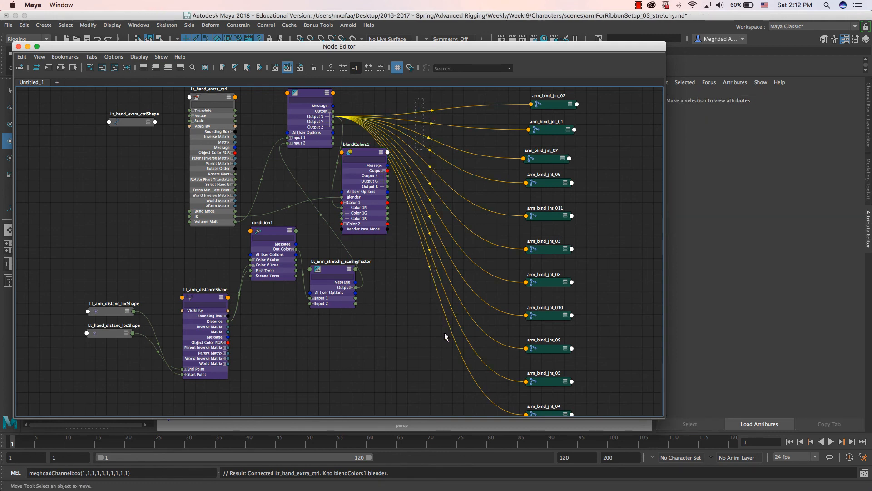
pyautogui.press('BackSpace')
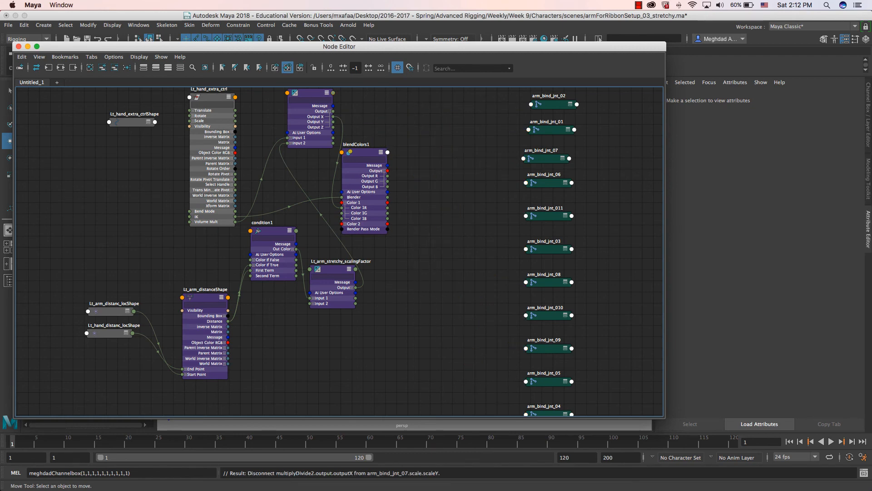
pyautogui.moveTo(871, 44); pyautogui.dragTo(658, 38)
pyautogui.keyDown('alt'); pyautogui.moveTo(325, 184); pyautogui.dragTo(323, 228, button='middle'); pyautogui.keyUp('alt')
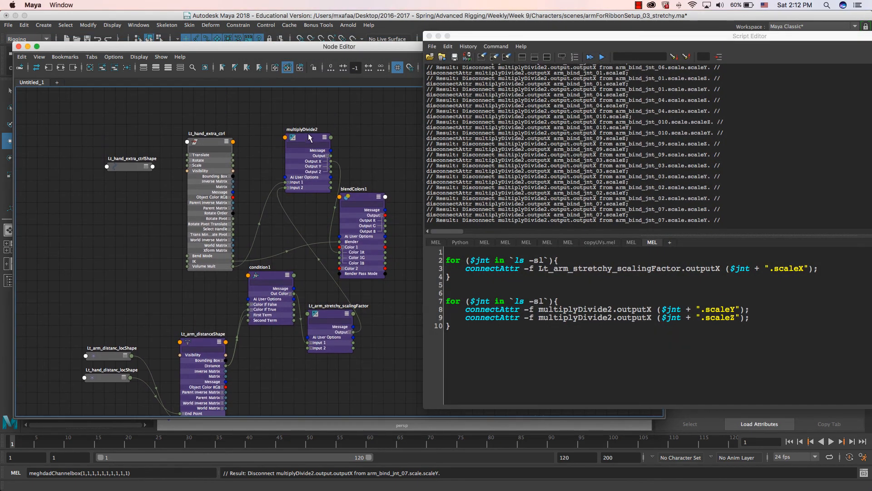
pyautogui.doubleClick(358, 188)
pyautogui.press('super+c')
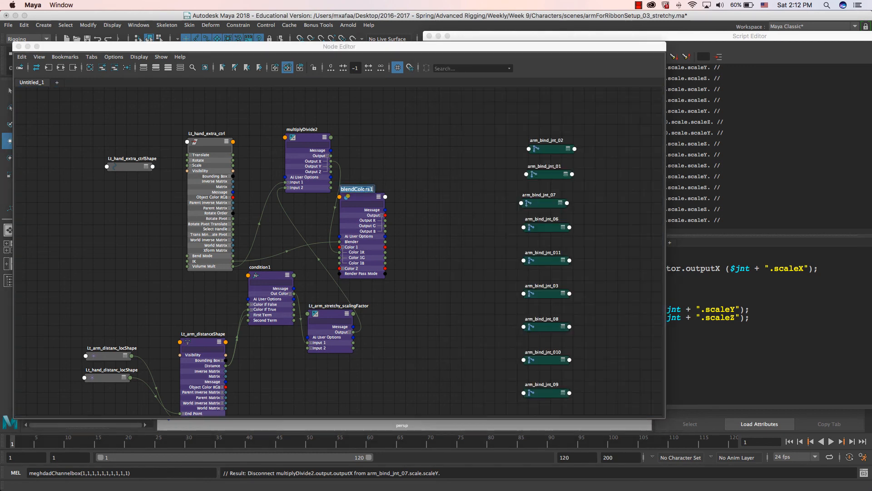
pyautogui.click(698, 40)
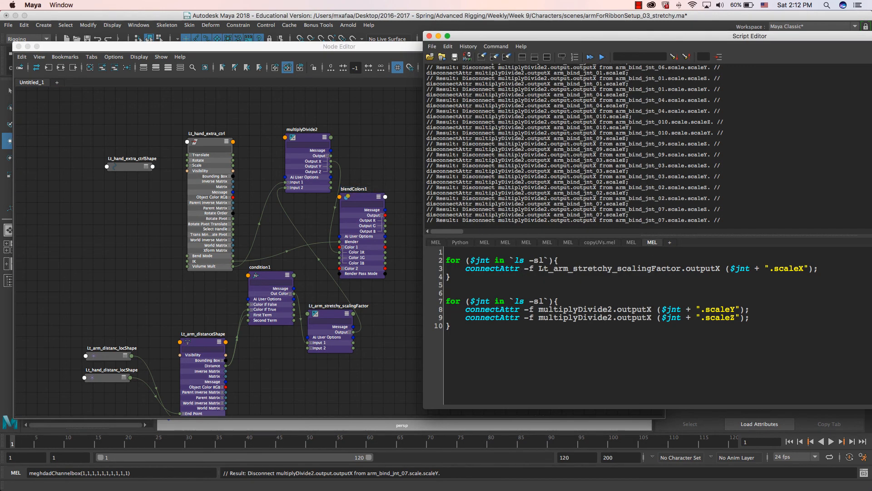
pyautogui.doubleClick(591, 309)
pyautogui.press('super+v')
pyautogui.doubleClick(595, 318)
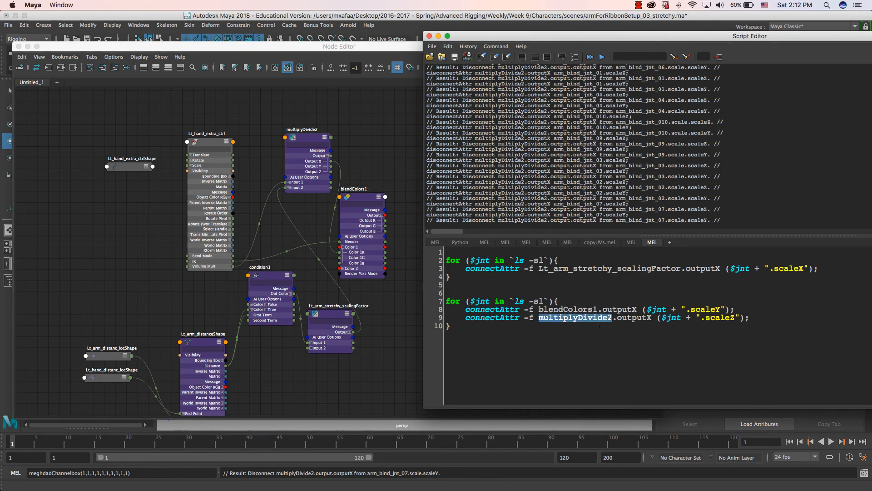
pyautogui.press('super+v')
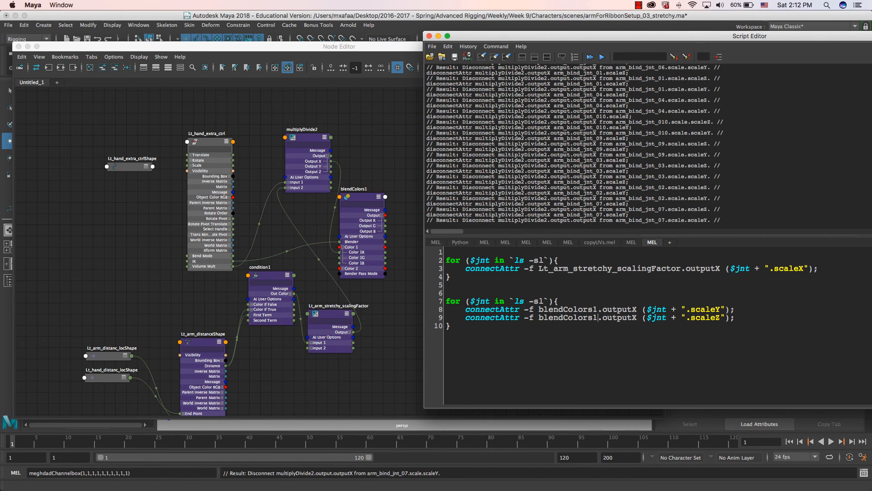
pyautogui.scroll(5, 367, 242)
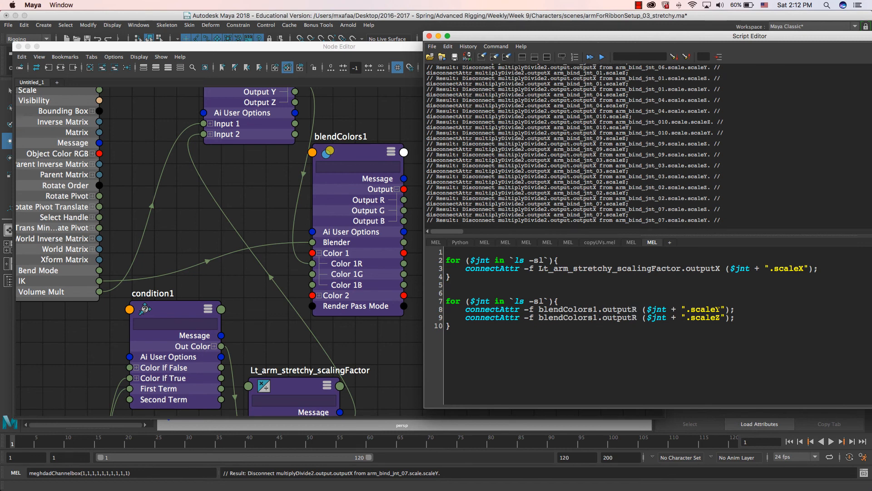
pyautogui.press('Down')
# - Select all twelve arm_bind_jnt nodes and run the loop connecting blendColors1.outputR to scaleY and scaleZ
pyautogui.click(196, 245)
pyautogui.hscroll(5, 195, 245)
pyautogui.scroll(-5, 267, 275)
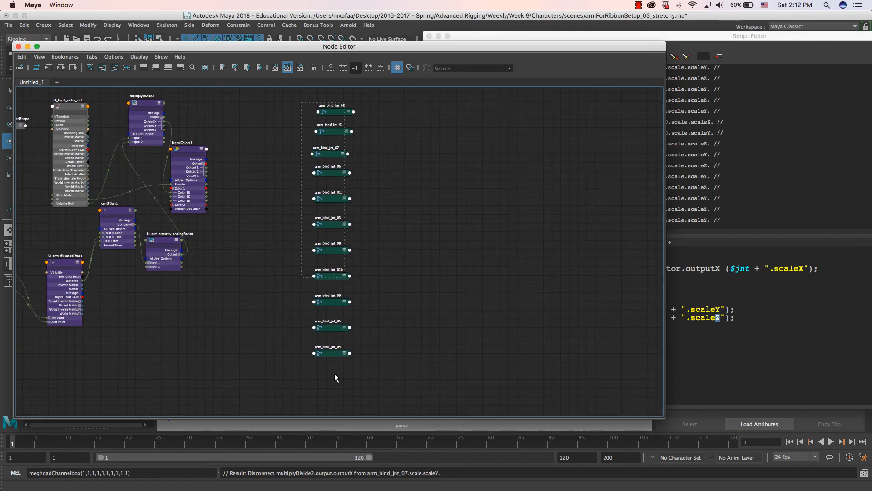
pyautogui.moveTo(335, 375); pyautogui.dragTo(302, 102)
pyautogui.click(616, 37)
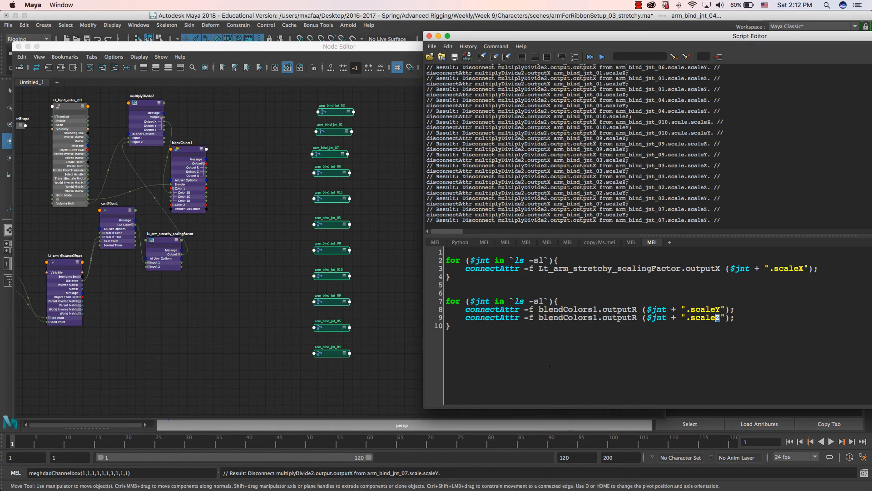
pyautogui.moveTo(450, 325); pyautogui.dragTo(445, 300)
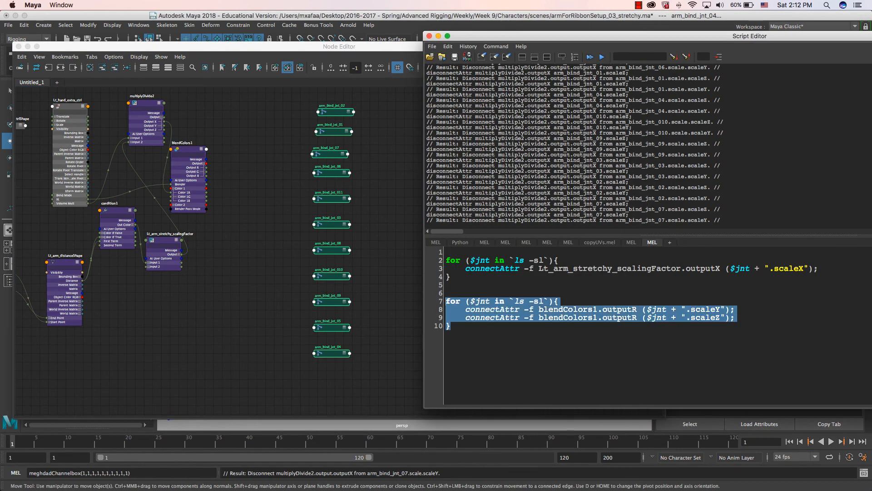
pyautogui.click(602, 56)
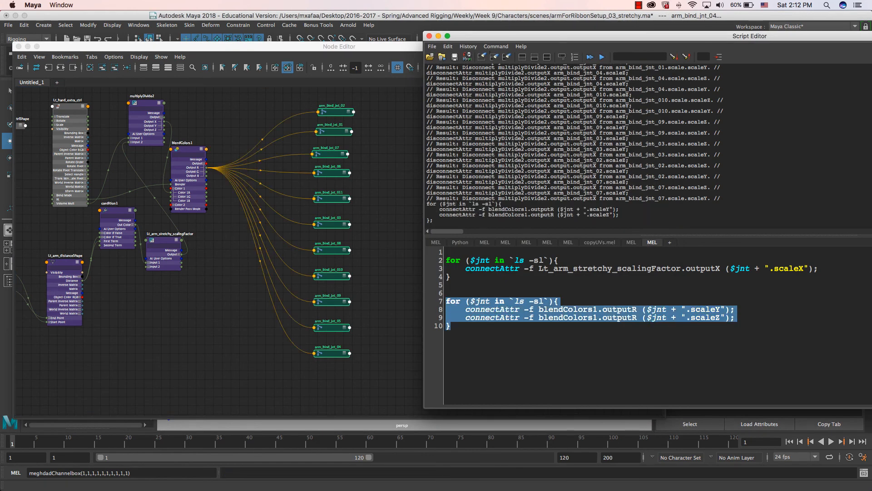
pyautogui.click(438, 36)
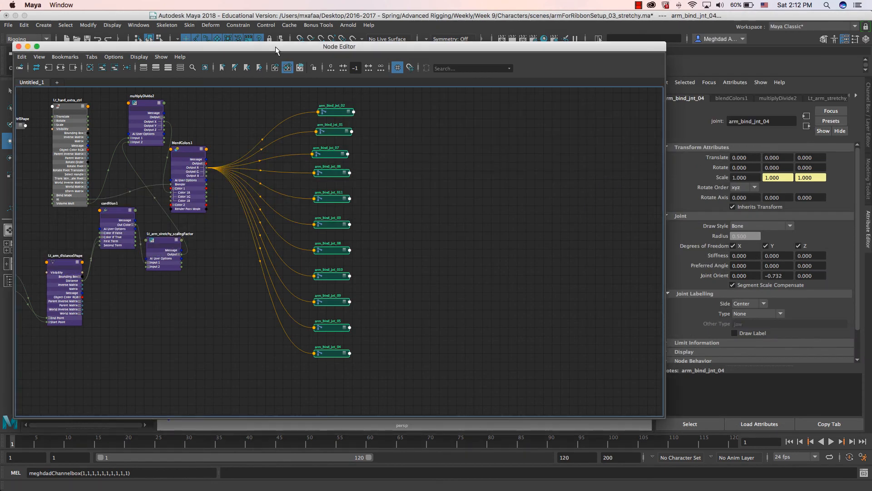
# - Slide Lt_hand_extra_ctrl's IK up and pull Lt_hand_ik_ctrl outward to stretch the arm
pyautogui.doubleClick(275, 46)
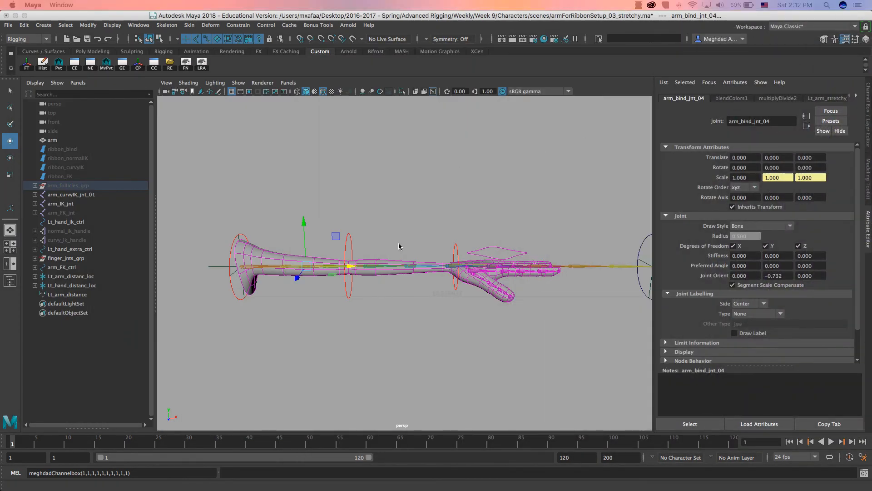
pyautogui.keyDown('alt'); pyautogui.moveTo(410, 285); pyautogui.dragTo(455, 236); pyautogui.keyUp('alt')
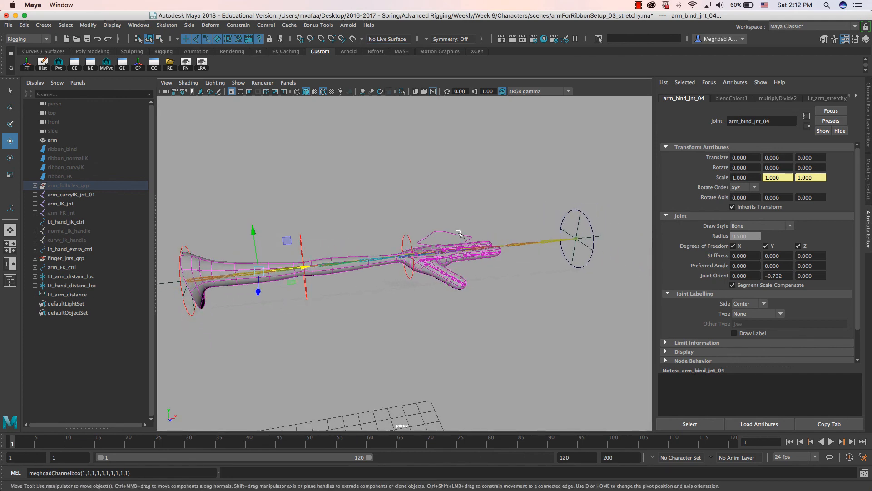
pyautogui.click(474, 236)
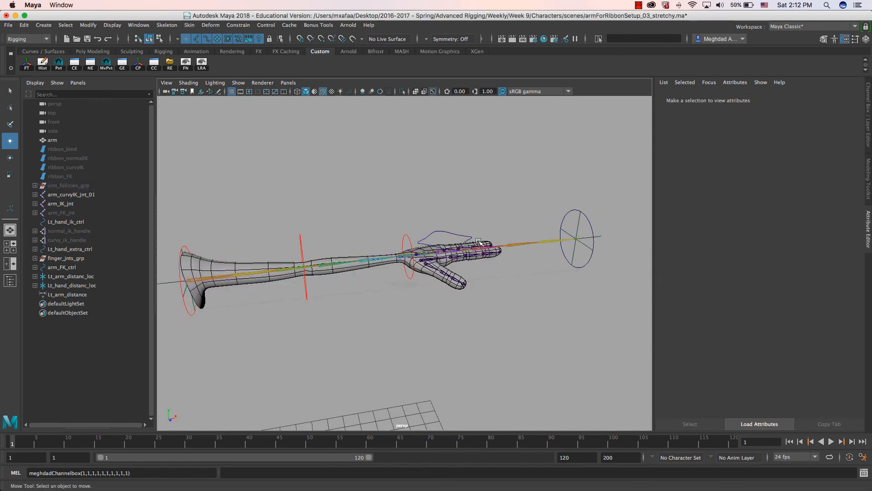
pyautogui.click(480, 241)
pyautogui.hotkey('ctrl', 'a')
pyautogui.click(818, 151)
pyautogui.moveTo(399, 179); pyautogui.dragTo(638, 210, button='middle')
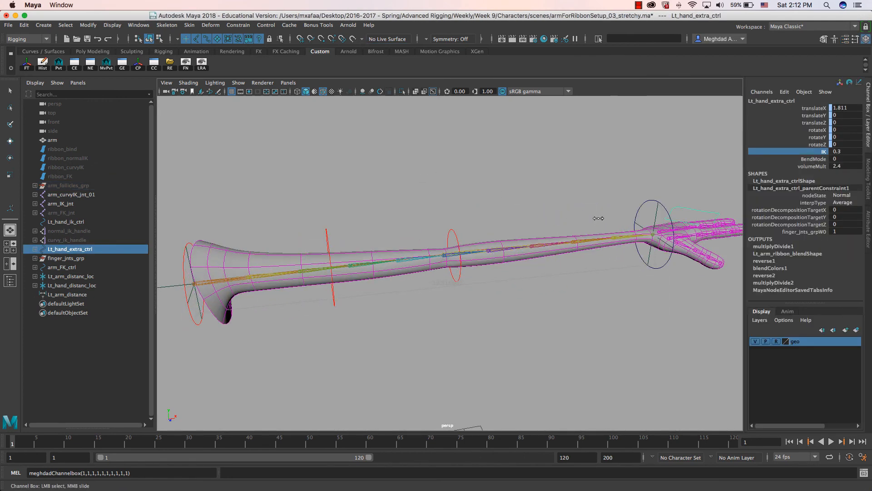
pyautogui.click(640, 209)
pyautogui.press('w')
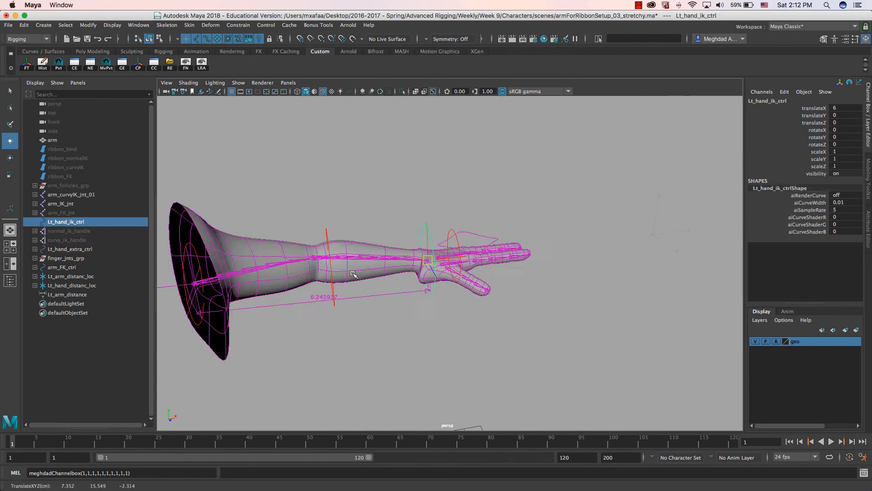
pyautogui.moveTo(719, 213); pyautogui.dragTo(609, 247, button='middle')
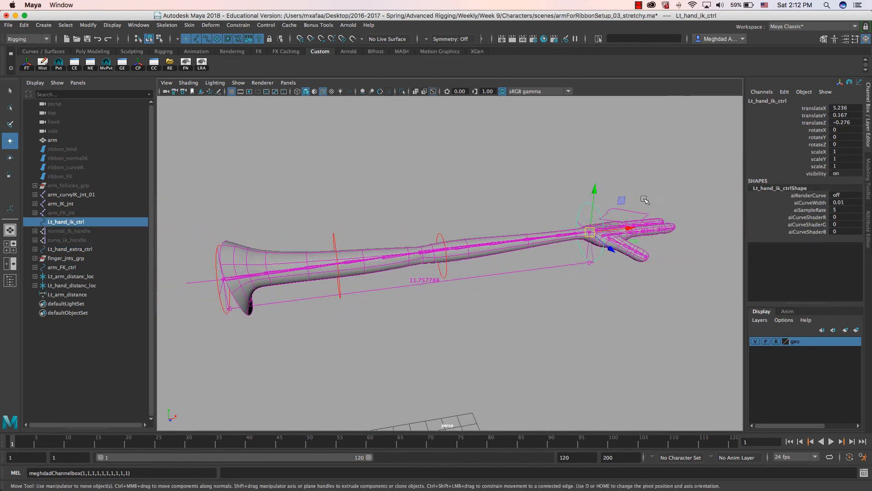
# - Set Lt_hand_extra_ctrl's volumeMult to 1 and IK to 0
pyautogui.click(681, 201)
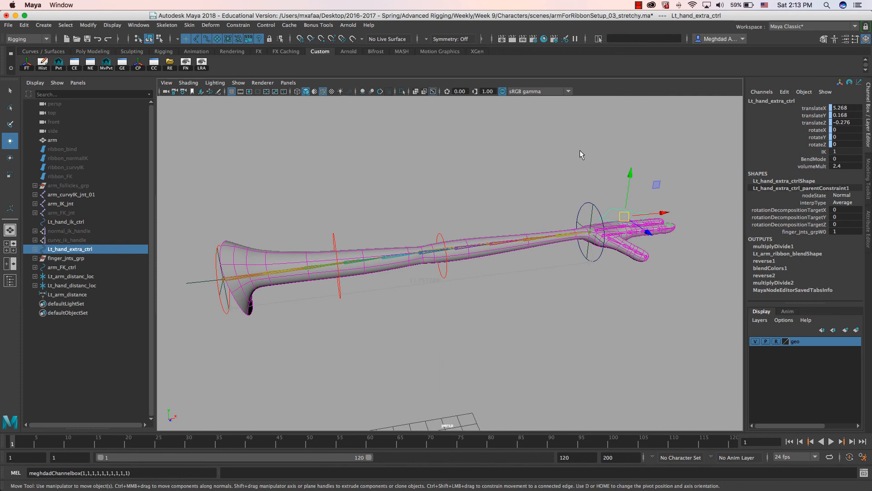
pyautogui.moveTo(571, 149); pyautogui.dragTo(579, 151, button='middle')
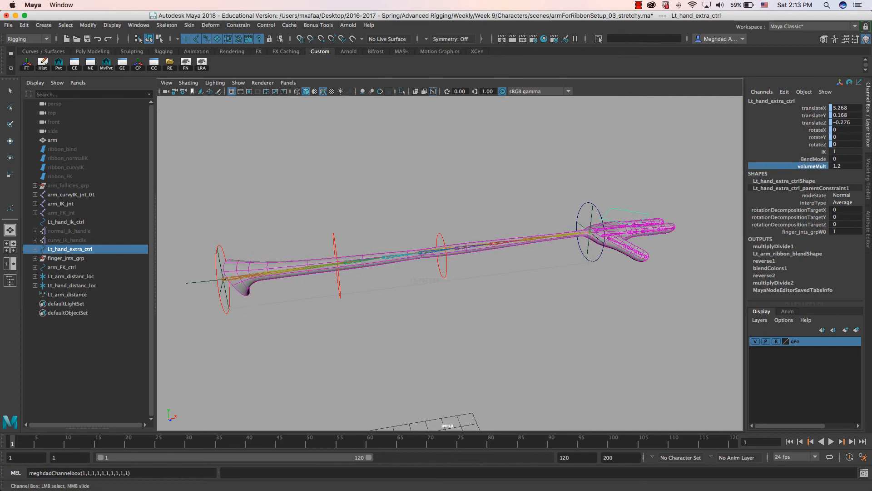
pyautogui.doubleClick(849, 166)
pyautogui.write('1')
pyautogui.press('Return')
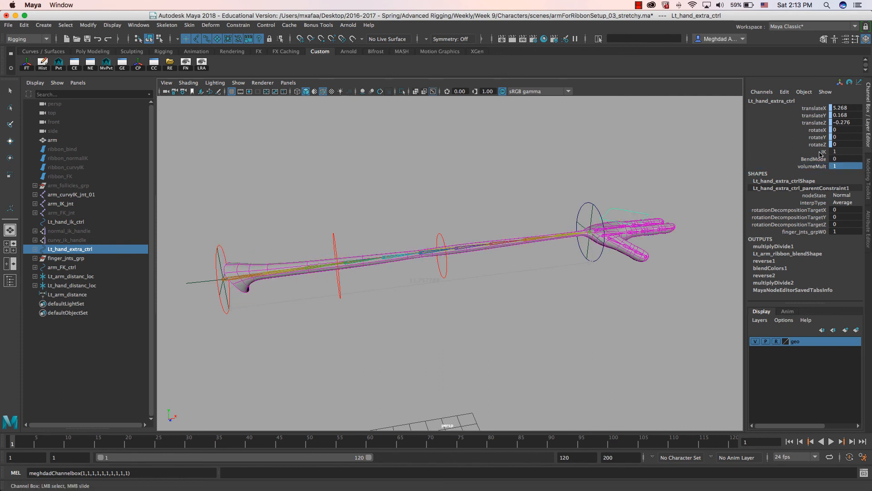
pyautogui.click(818, 151)
pyautogui.moveTo(516, 183); pyautogui.dragTo(473, 205, button='middle')
pyautogui.keyDown('alt'); pyautogui.moveTo(473, 205); pyautogui.dragTo(447, 231); pyautogui.keyUp('alt')
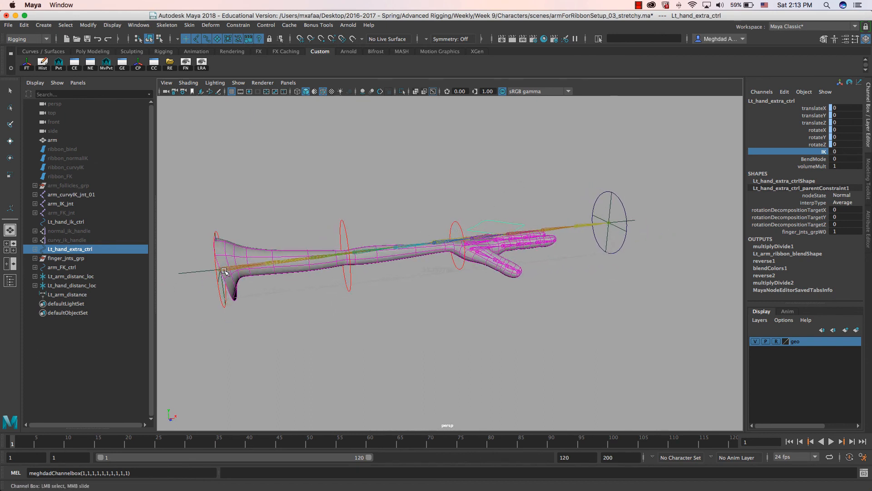
# - Move Lt_hand_ik_ctrl far away to check that the FK arm stays unstretched
pyautogui.click(601, 203)
pyautogui.press('w')
pyautogui.moveTo(639, 190); pyautogui.dragTo(636, 152)
pyautogui.press('z')
pyautogui.press('z')
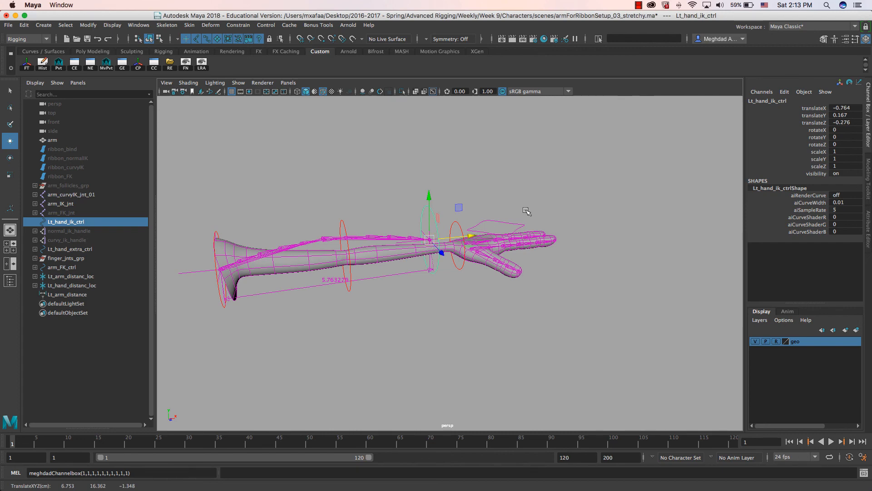
pyautogui.press('z')
pyautogui.moveTo(486, 234); pyautogui.dragTo(657, 126, button='middle')
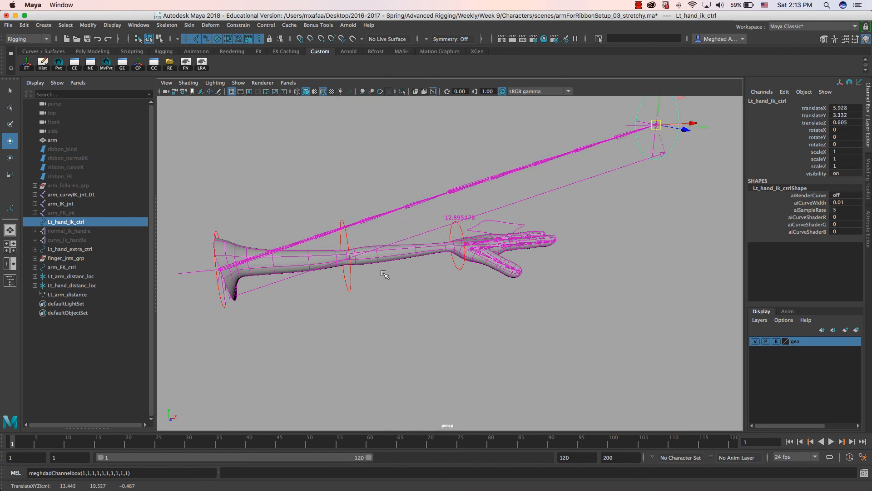
pyautogui.keyDown('alt'); pyautogui.moveTo(384, 274); pyautogui.dragTo(418, 268); pyautogui.keyUp('alt')
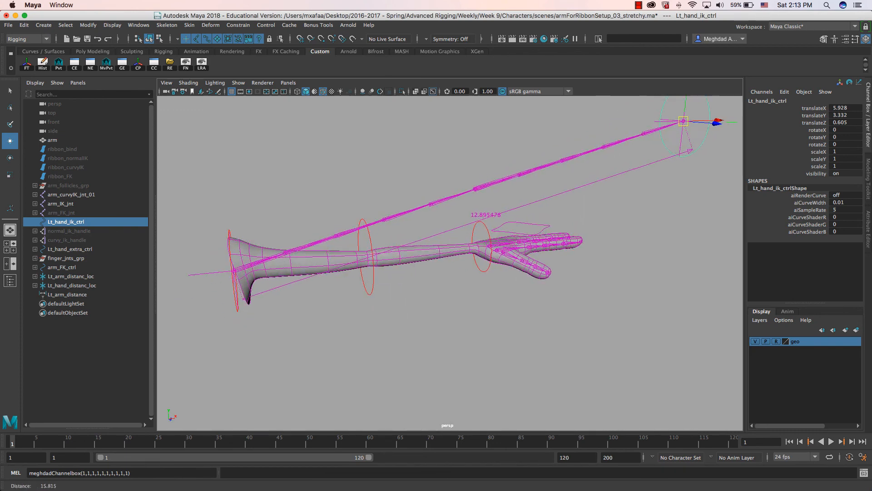
# - Review the stretch network in the Node Editor, moving blendColors1 higher in the graph
pyautogui.click(90, 64)
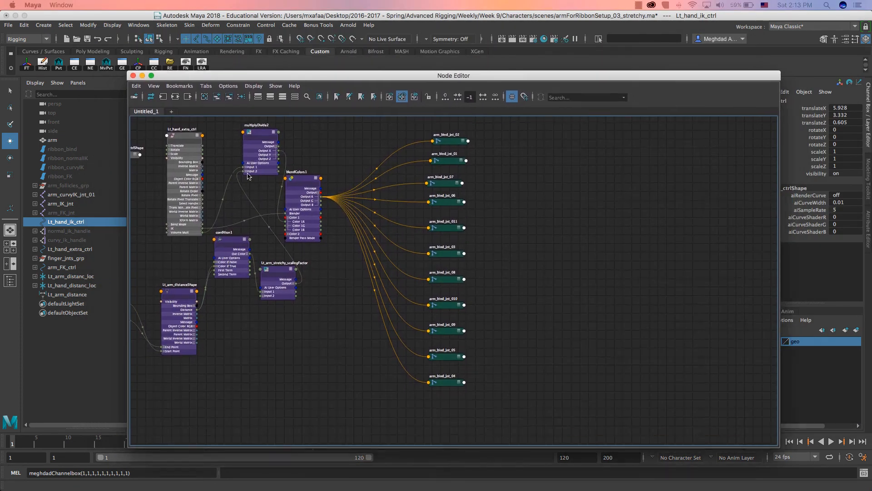
pyautogui.scroll(8, 282, 194)
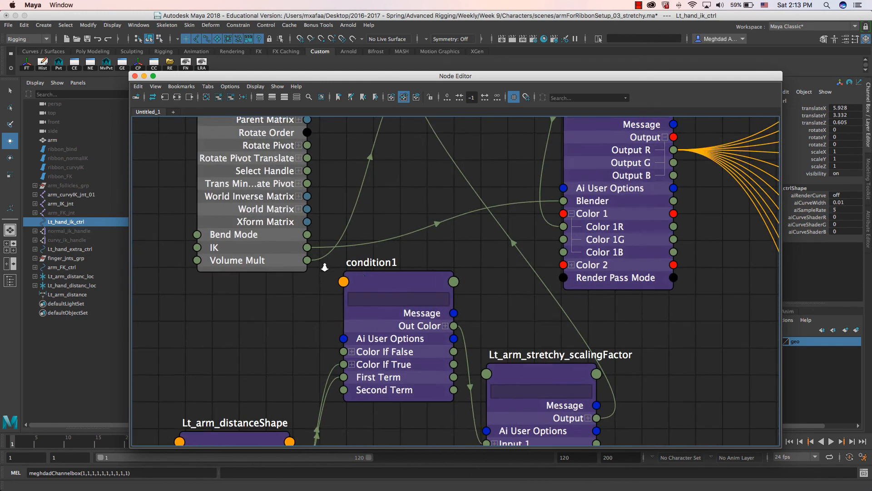
pyautogui.moveTo(324, 267); pyautogui.dragTo(284, 401, button='middle')
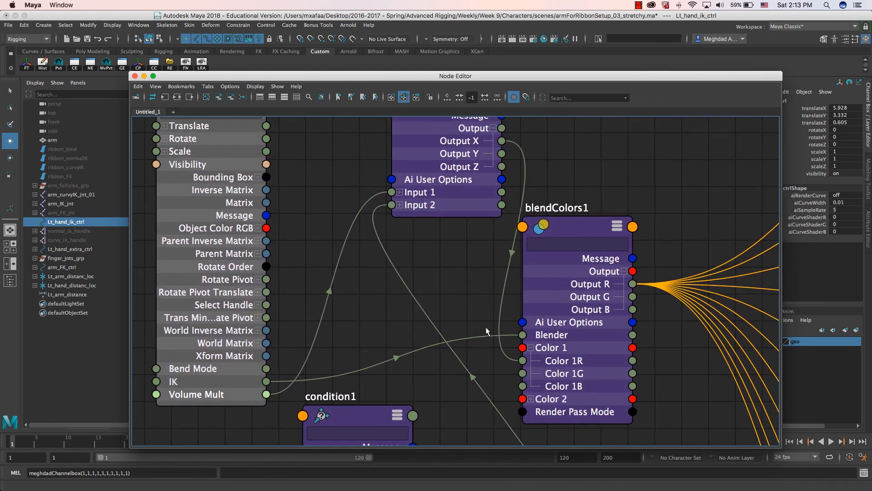
pyautogui.moveTo(576, 196); pyautogui.dragTo(584, 143)
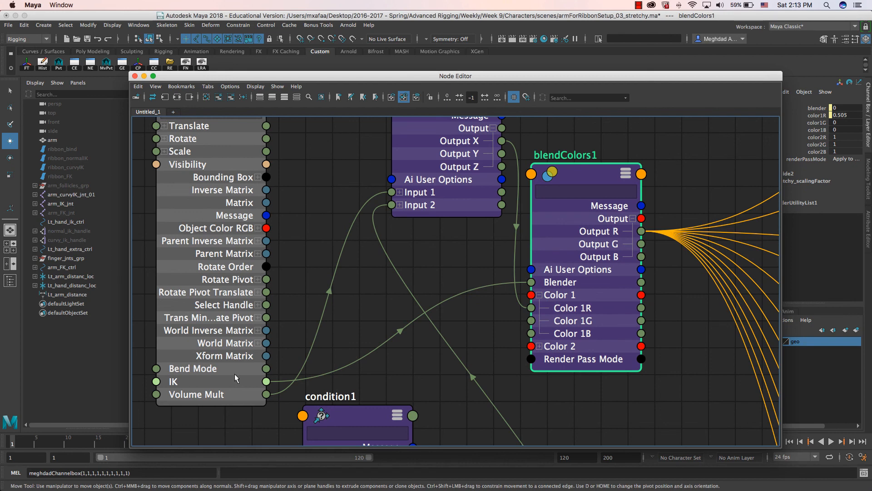
pyautogui.moveTo(586, 172); pyautogui.dragTo(587, 163)
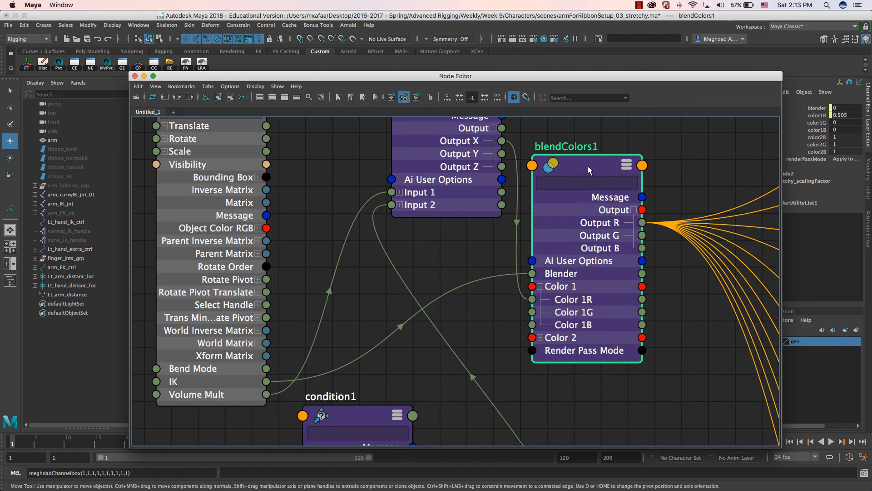
pyautogui.scroll(-5, 396, 254)
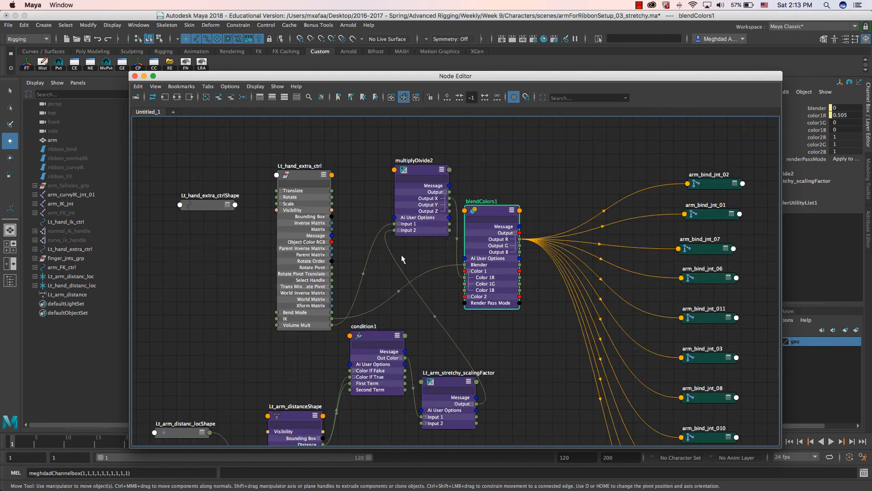
pyautogui.scroll(-3, 415, 273)
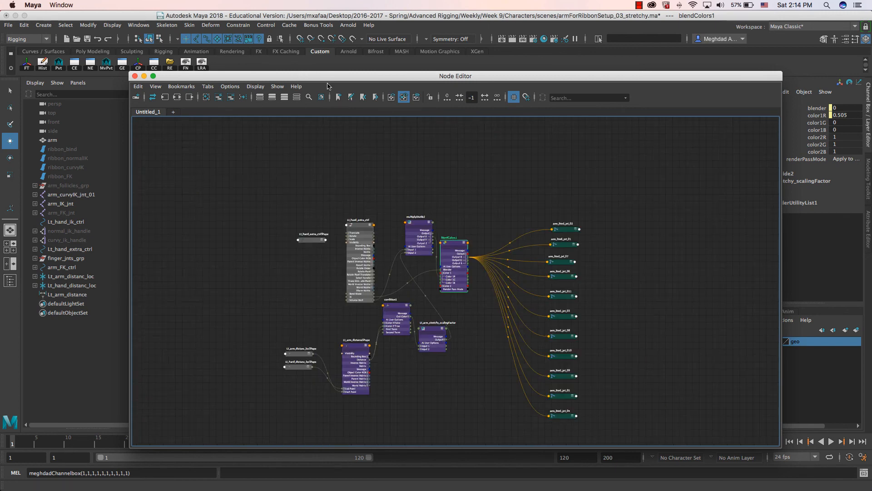
pyautogui.doubleClick(329, 76)
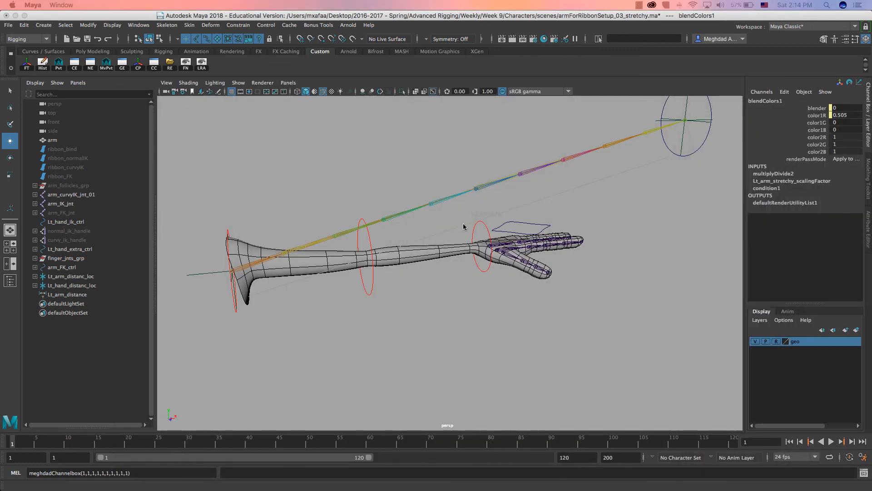
# - Set Lt_hand_ik_ctrl's translate X, Y and Z to 0
pyautogui.keyDown('alt'); pyautogui.moveTo(461, 230); pyautogui.dragTo(643, 190); pyautogui.keyUp('alt')
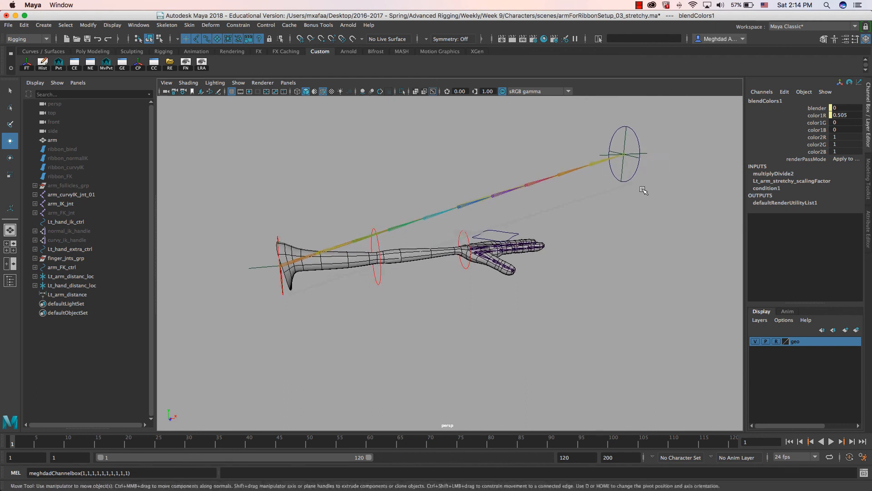
pyautogui.click(630, 179)
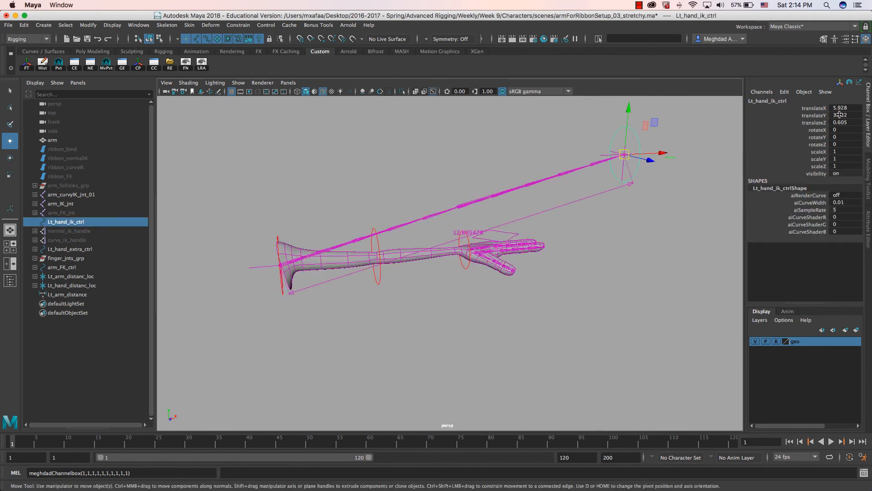
pyautogui.moveTo(840, 108); pyautogui.dragTo(839, 122)
pyautogui.write('0')
pyautogui.press('Return')
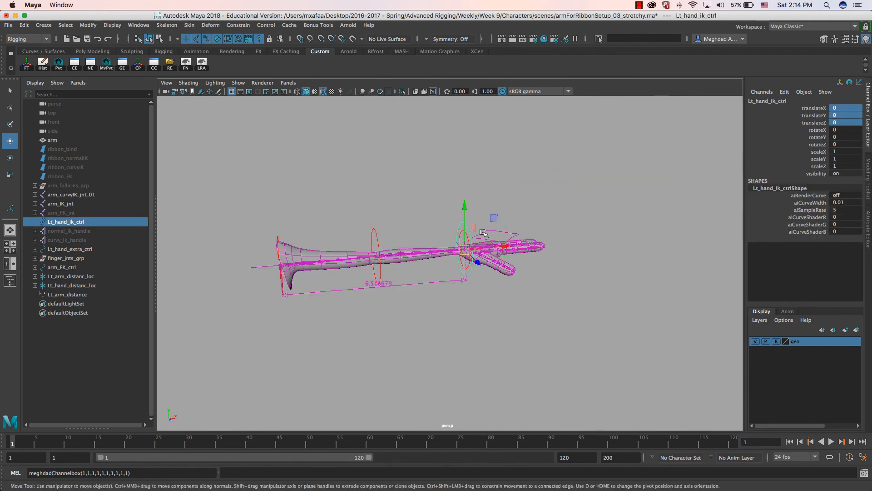